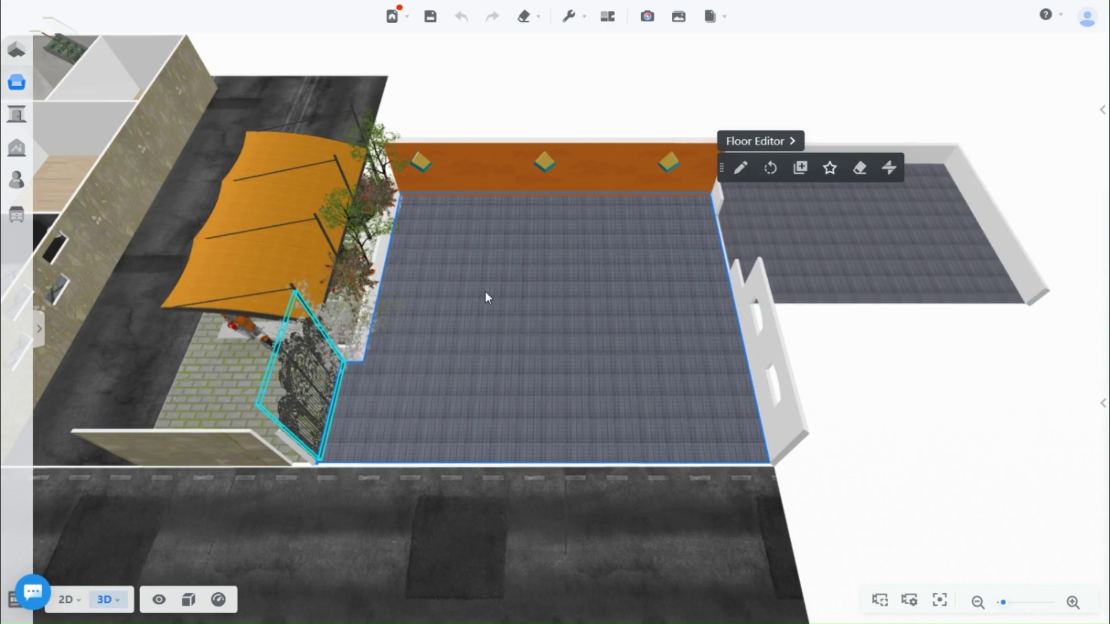
Apply the uploaded Grass00 material to the large terrace floor.
{"action": "left_click_drag", "start_coordinate": [486, 292], "coordinate": [569, 329]}
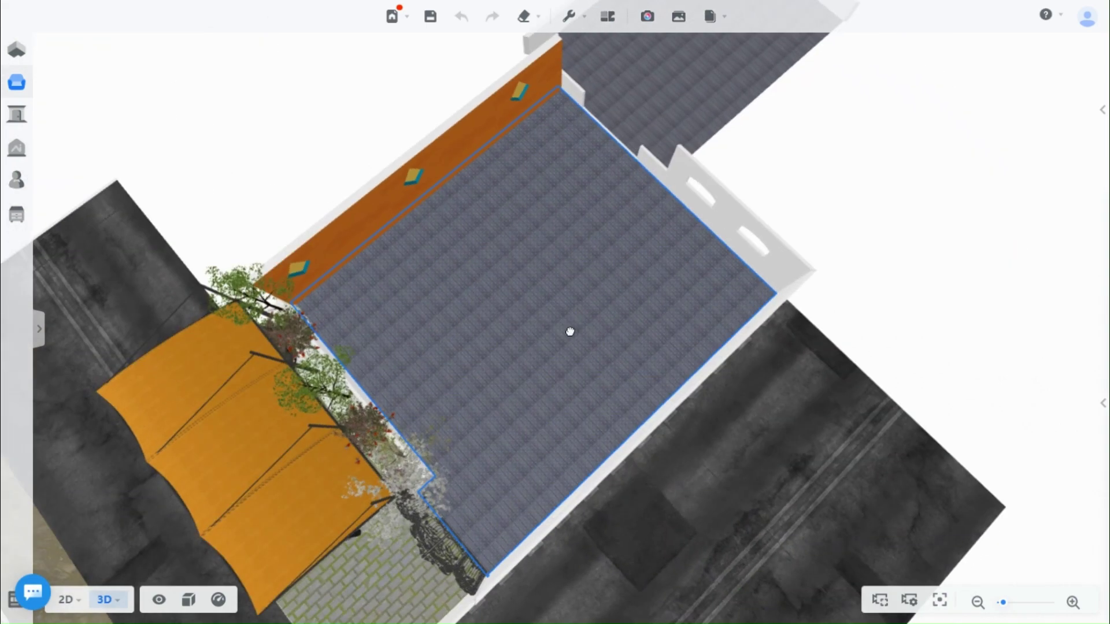
{"action": "scroll", "coordinate": [571, 329], "scroll_direction": "up", "scroll_amount": 2}
{"action": "left_click_drag", "start_coordinate": [480, 412], "coordinate": [577, 341]}
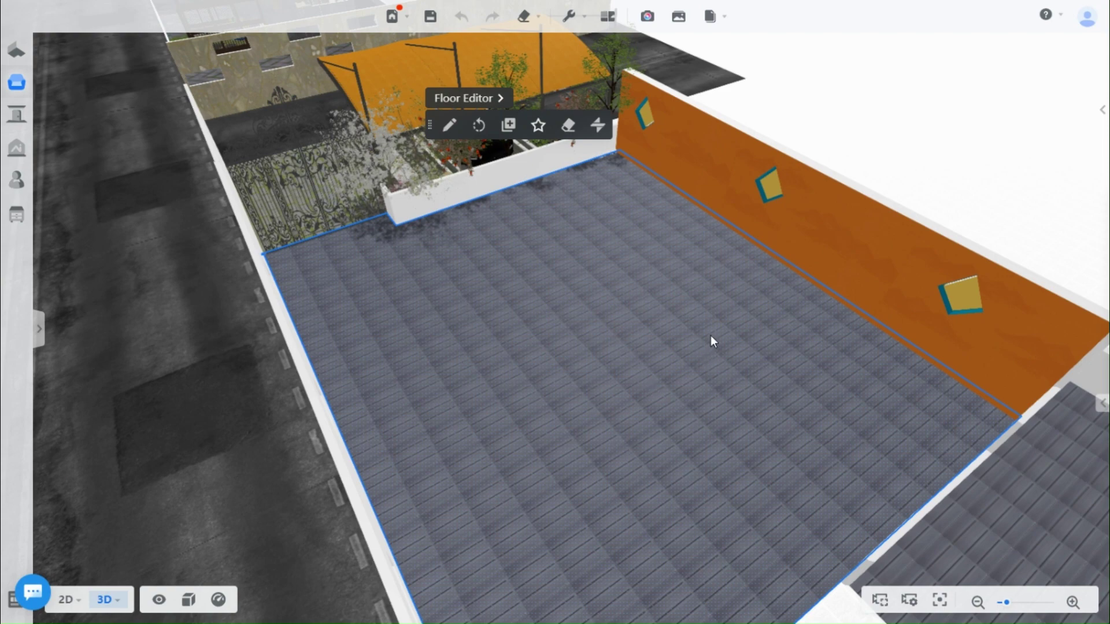
{"action": "left_click_drag", "start_coordinate": [713, 341], "coordinate": [396, 362]}
{"action": "left_click", "coordinate": [39, 329]}
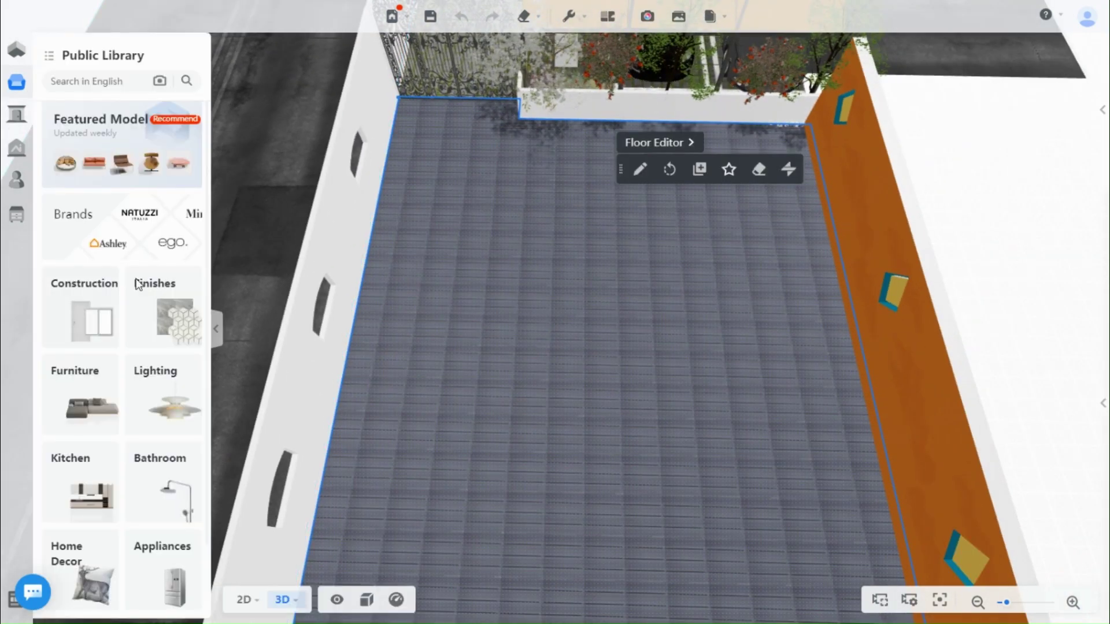
{"action": "left_click", "coordinate": [20, 190]}
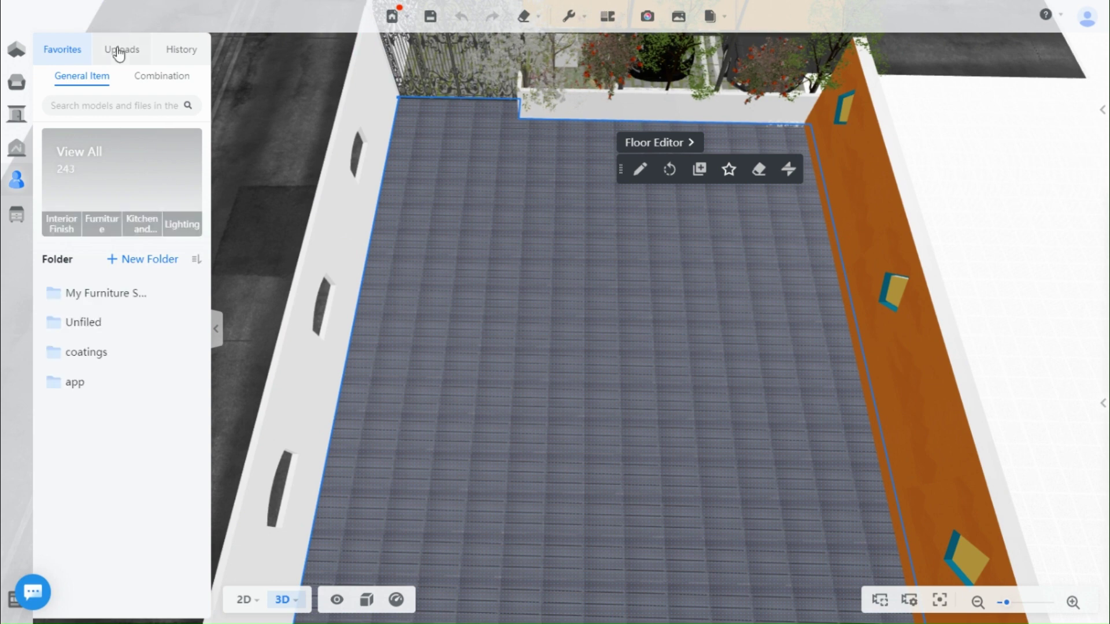
{"action": "left_click", "coordinate": [119, 50]}
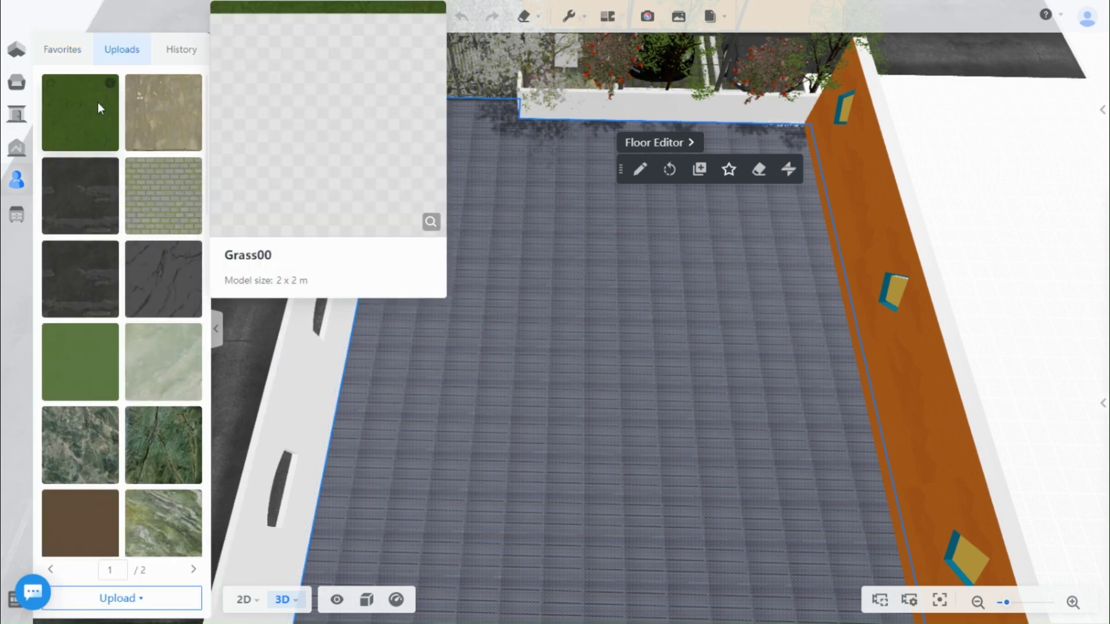
{"action": "left_click", "coordinate": [96, 104]}
{"action": "left_click", "coordinate": [592, 399]}
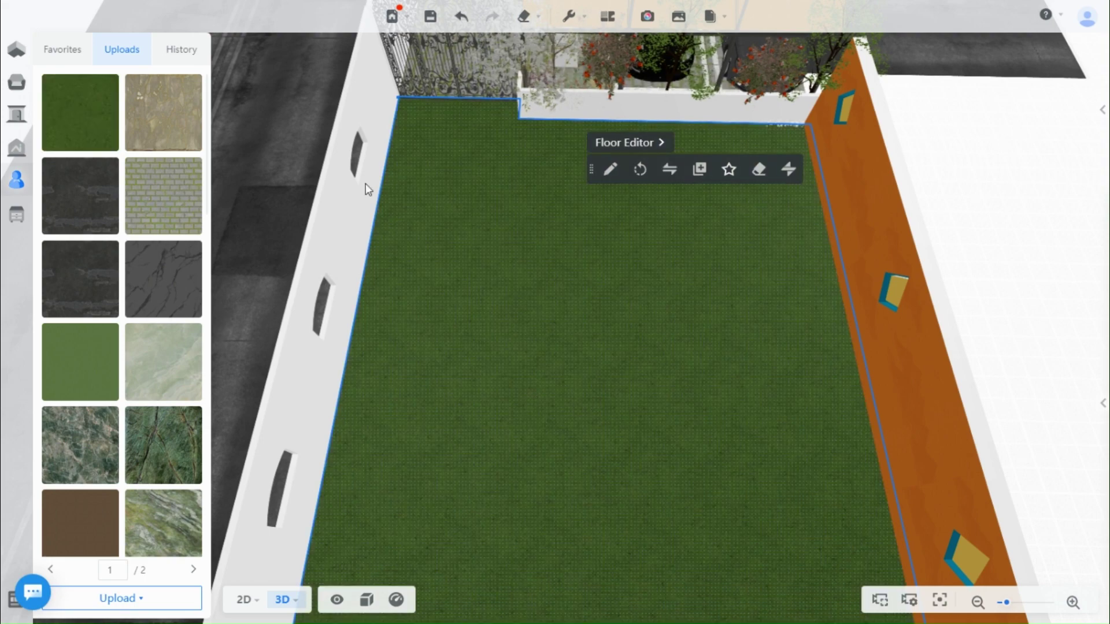
{"action": "scroll", "coordinate": [695, 505], "scroll_direction": "down", "scroll_amount": 3}
{"action": "left_click_drag", "start_coordinate": [695, 505], "coordinate": [589, 478]}
{"action": "scroll", "coordinate": [582, 456], "scroll_direction": "up", "scroll_amount": 4}
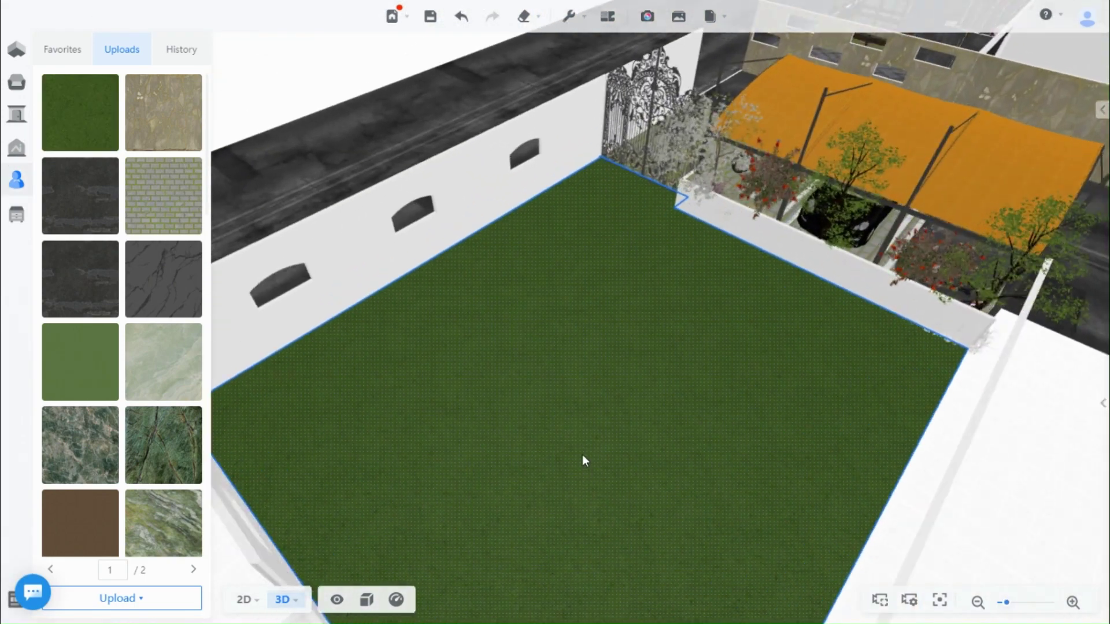
{"action": "left_click_drag", "start_coordinate": [742, 398], "coordinate": [649, 416]}
{"action": "left_click_drag", "start_coordinate": [601, 455], "coordinate": [639, 248]}
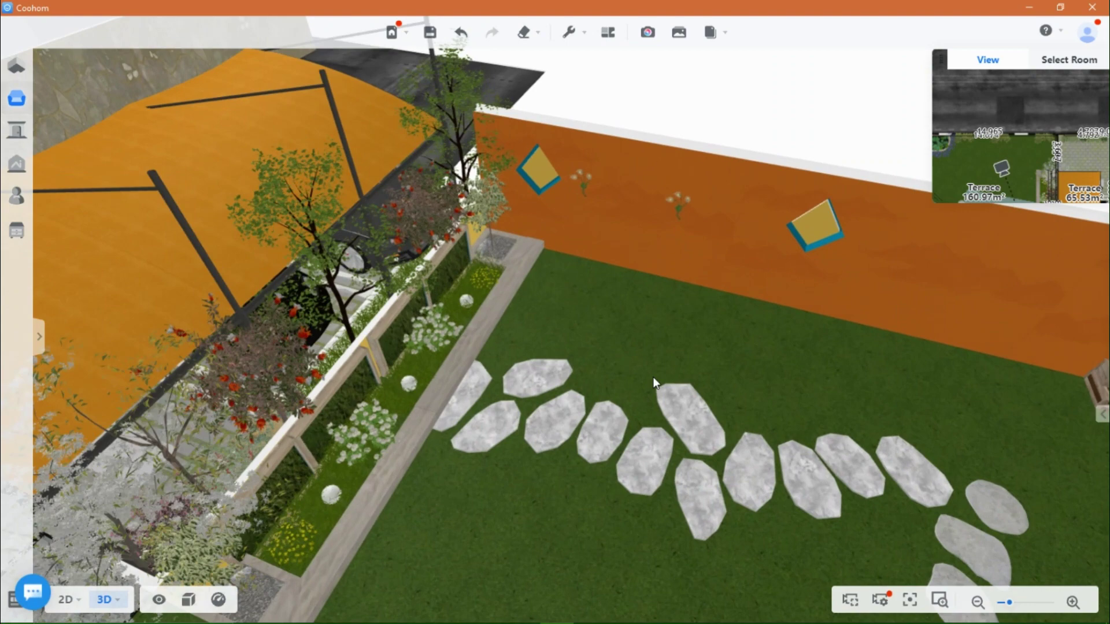
Select a green wall panel behind the planter bed and show its properties.
{"action": "left_click_drag", "start_coordinate": [653, 378], "coordinate": [499, 349]}
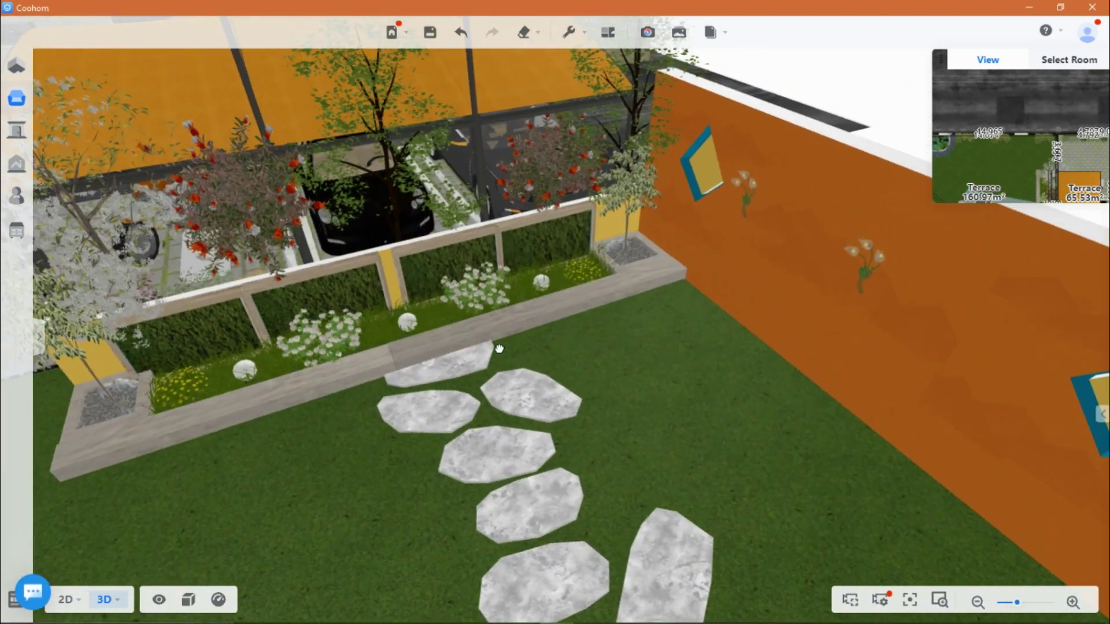
{"action": "left_click", "coordinate": [435, 259]}
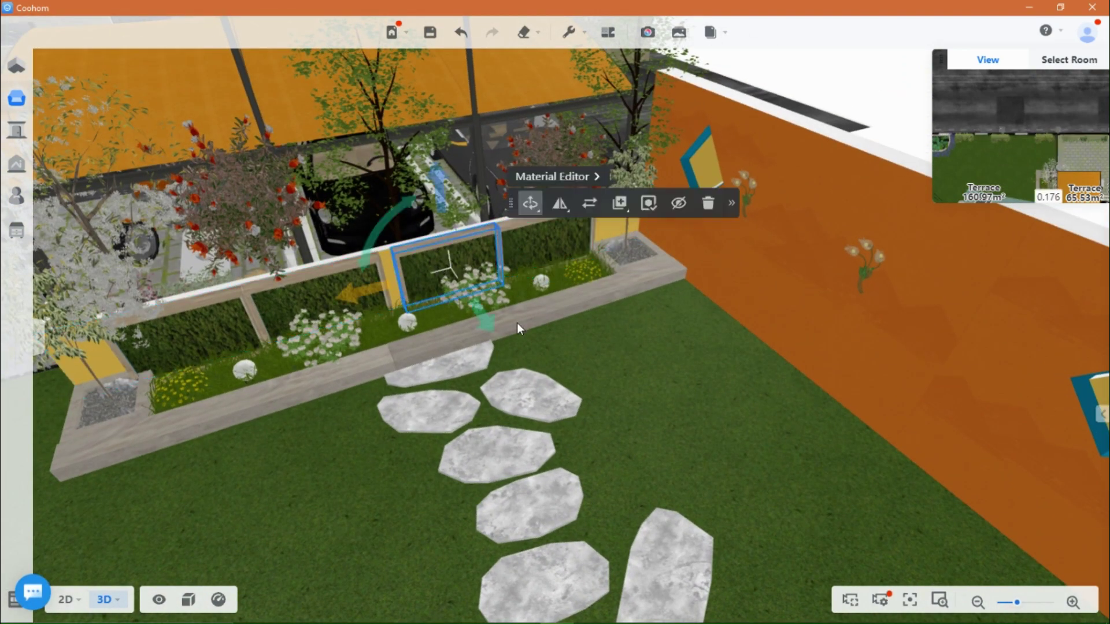
{"action": "left_click", "coordinate": [1101, 415]}
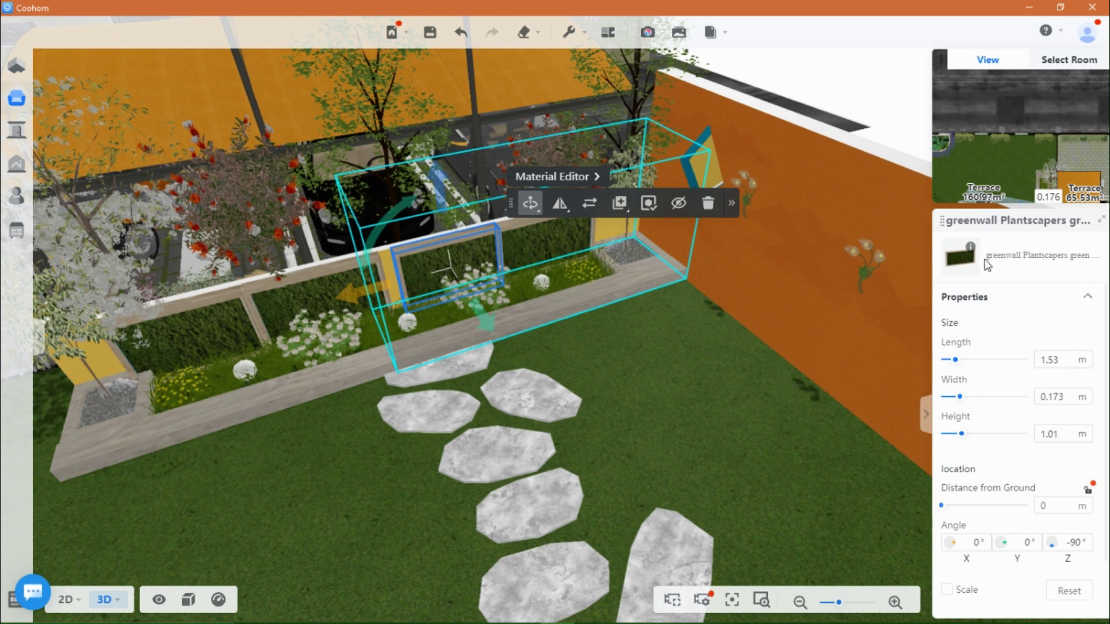
{"action": "mouse_move", "coordinate": [1031, 259]}
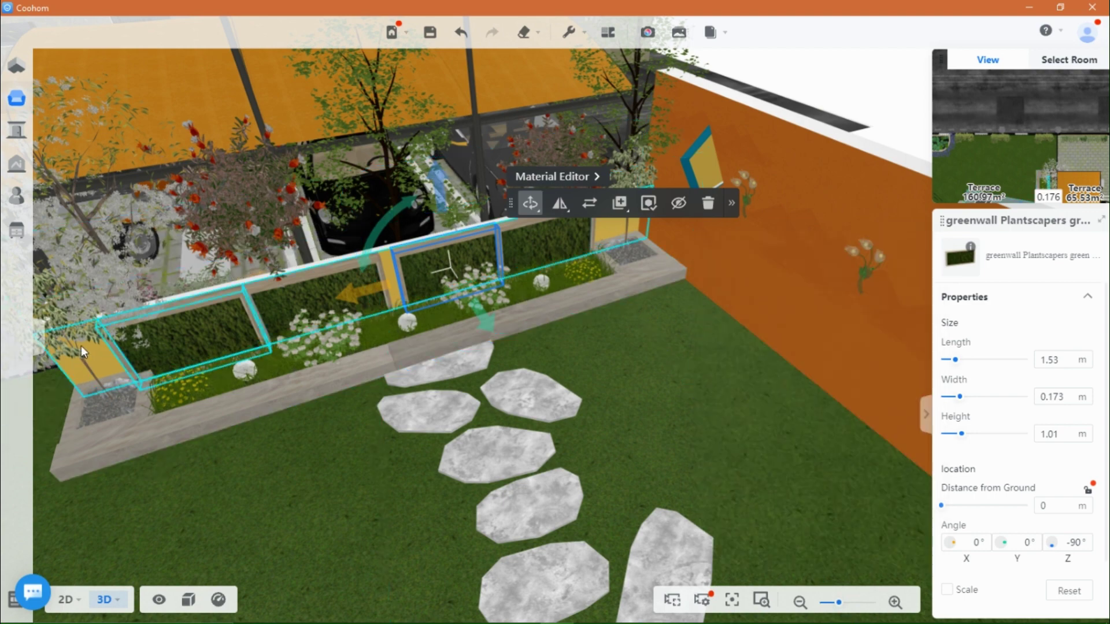
Search the public model library for "greenwall" and browse the models.
{"action": "left_click", "coordinate": [24, 215]}
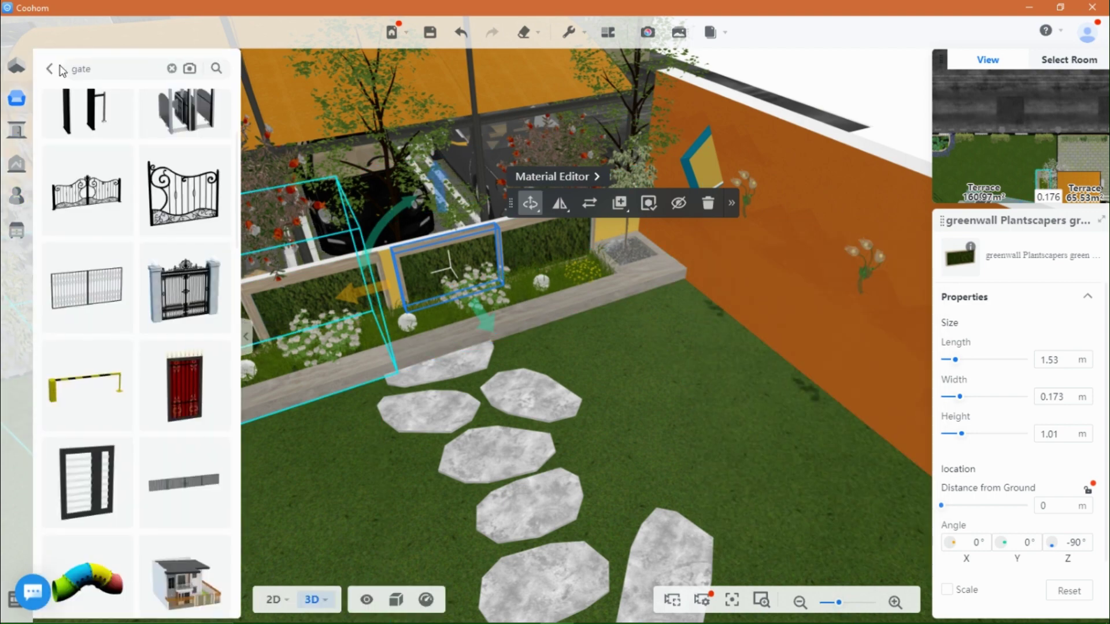
{"action": "left_click", "coordinate": [50, 70]}
{"action": "left_click", "coordinate": [50, 71]}
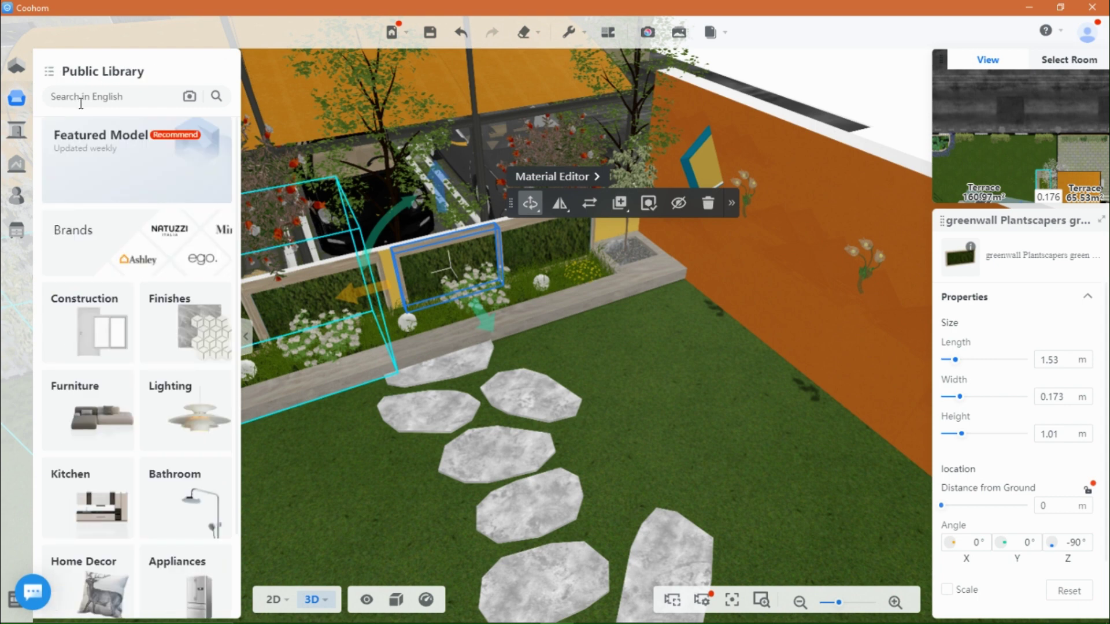
{"action": "left_click", "coordinate": [145, 96]}
{"action": "type", "text": "gree"}
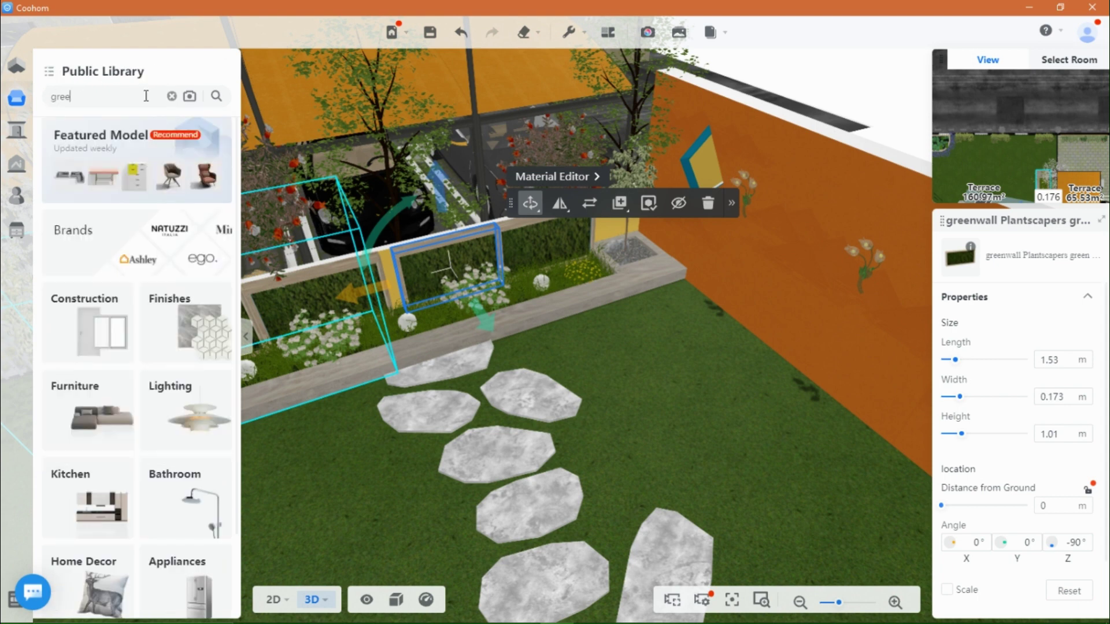
{"action": "type", "text": "nwall"}
{"action": "key", "text": "Return"}
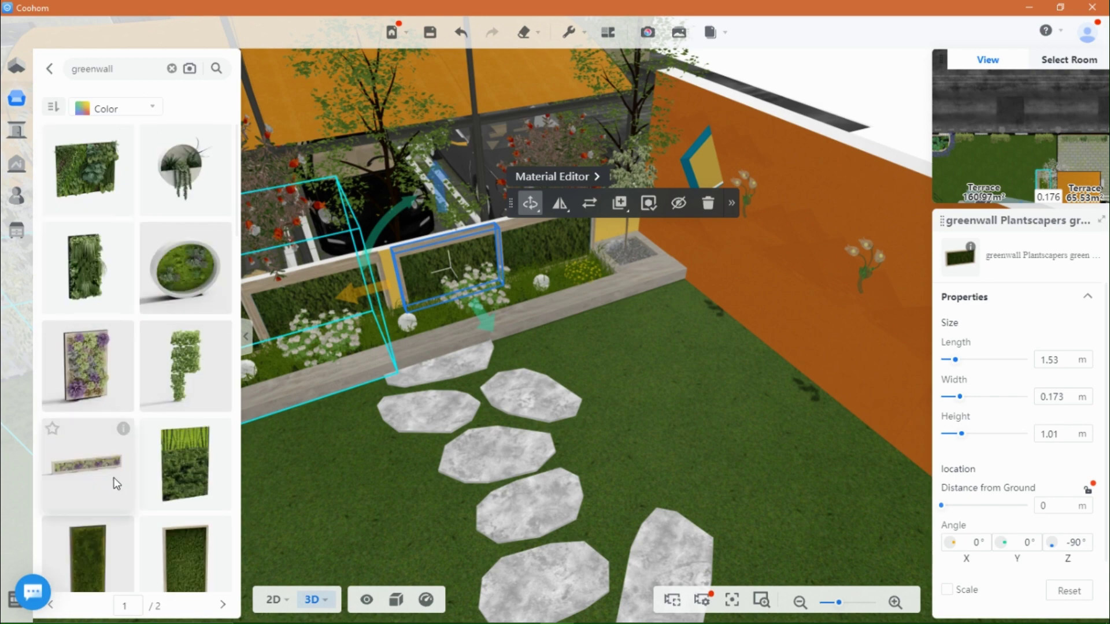
{"action": "scroll", "coordinate": [194, 500], "scroll_direction": "down", "scroll_amount": 5}
Close the model library and select the green wall panels along the fence one by one to view their sizes.
{"action": "left_click_drag", "start_coordinate": [675, 456], "coordinate": [242, 367]}
{"action": "left_click", "coordinate": [245, 337]}
{"action": "left_click_drag", "start_coordinate": [266, 327], "coordinate": [477, 479]}
{"action": "left_click", "coordinate": [260, 376]}
{"action": "left_click", "coordinate": [398, 354]}
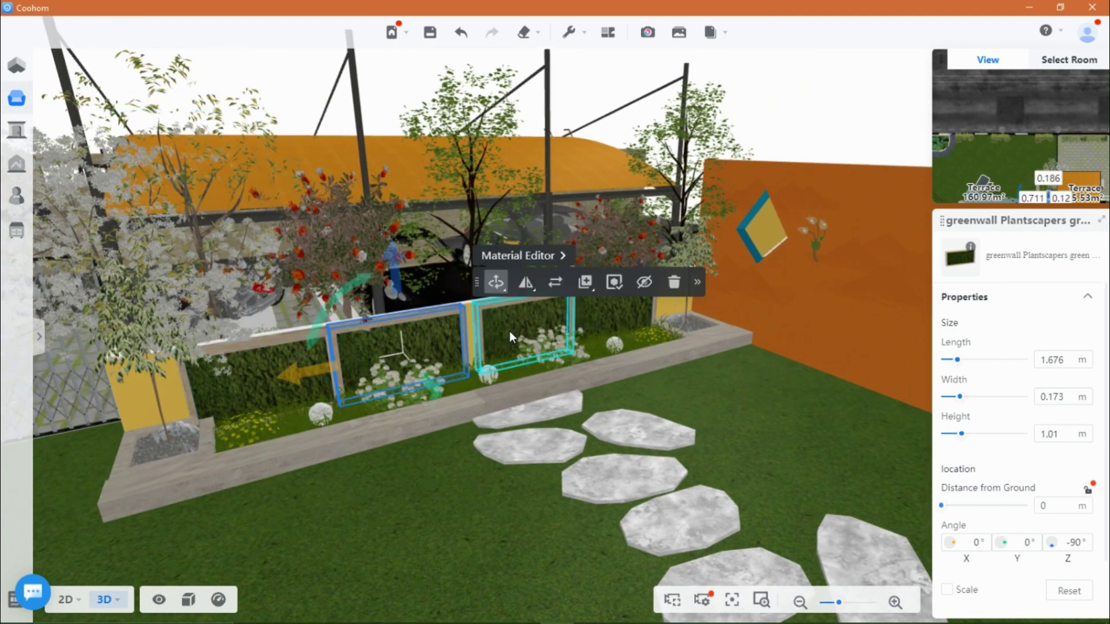
{"action": "left_click", "coordinate": [515, 328]}
{"action": "left_click", "coordinate": [620, 317]}
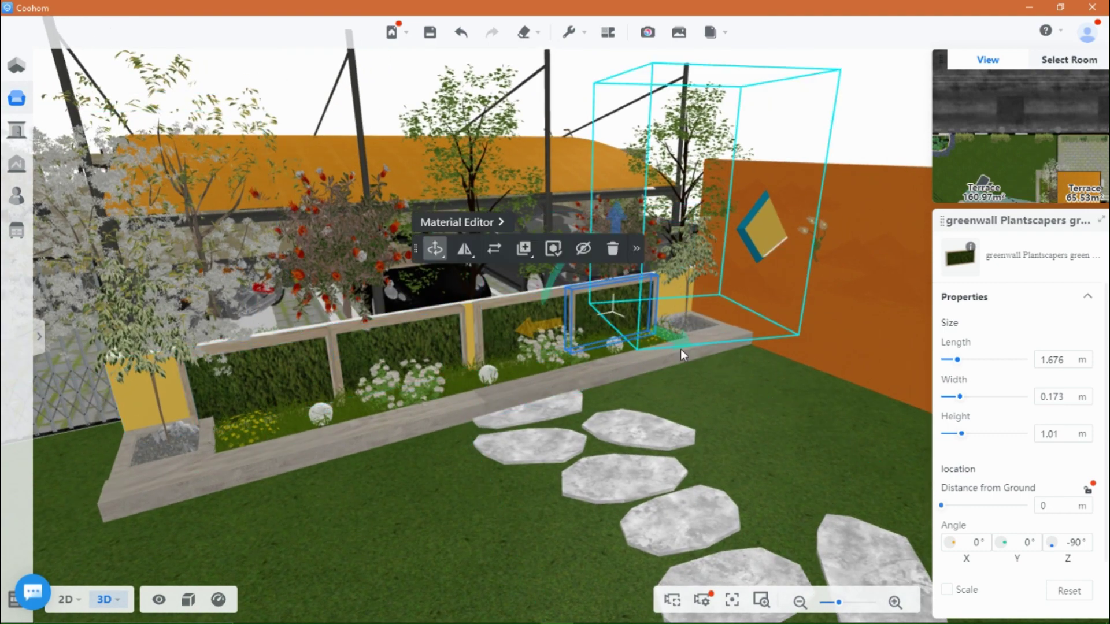
Select the Green plant planter with the small tree, show its model details, and deselect it.
{"action": "left_click", "coordinate": [137, 450]}
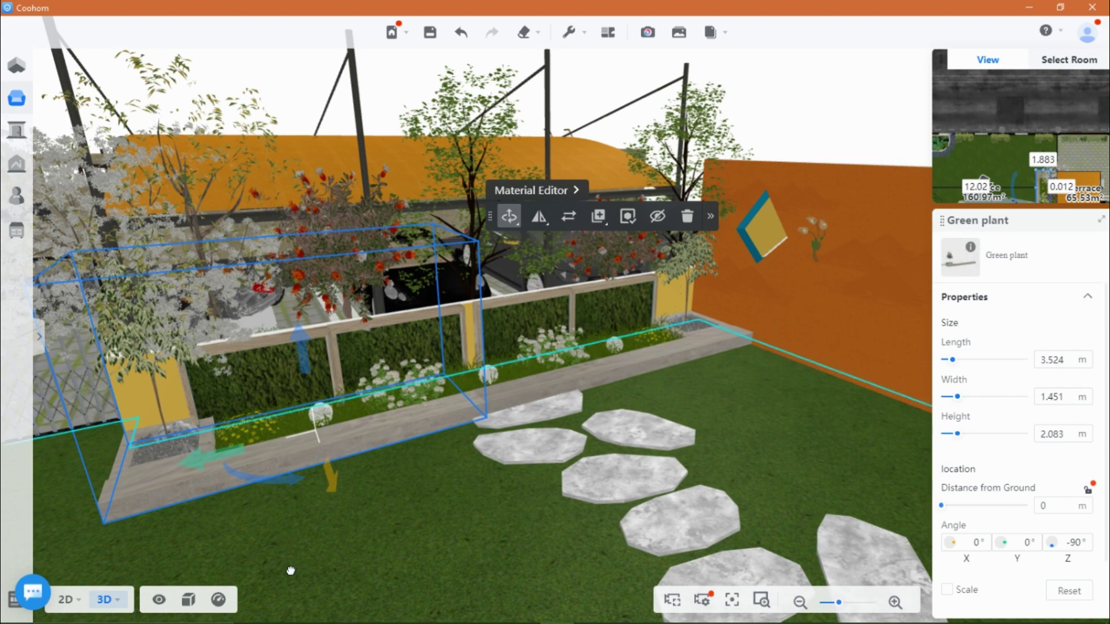
{"action": "left_click_drag", "start_coordinate": [290, 569], "coordinate": [557, 496]}
{"action": "mouse_move", "coordinate": [952, 256]}
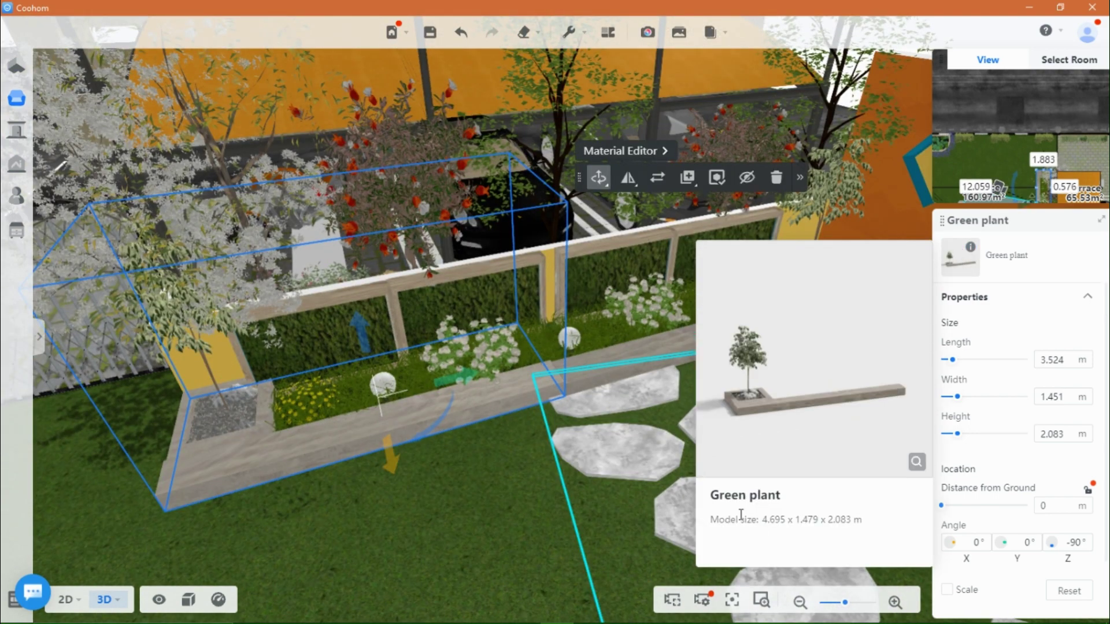
{"action": "left_click", "coordinate": [466, 555]}
{"action": "scroll", "coordinate": [462, 534], "scroll_direction": "down", "scroll_amount": 3}
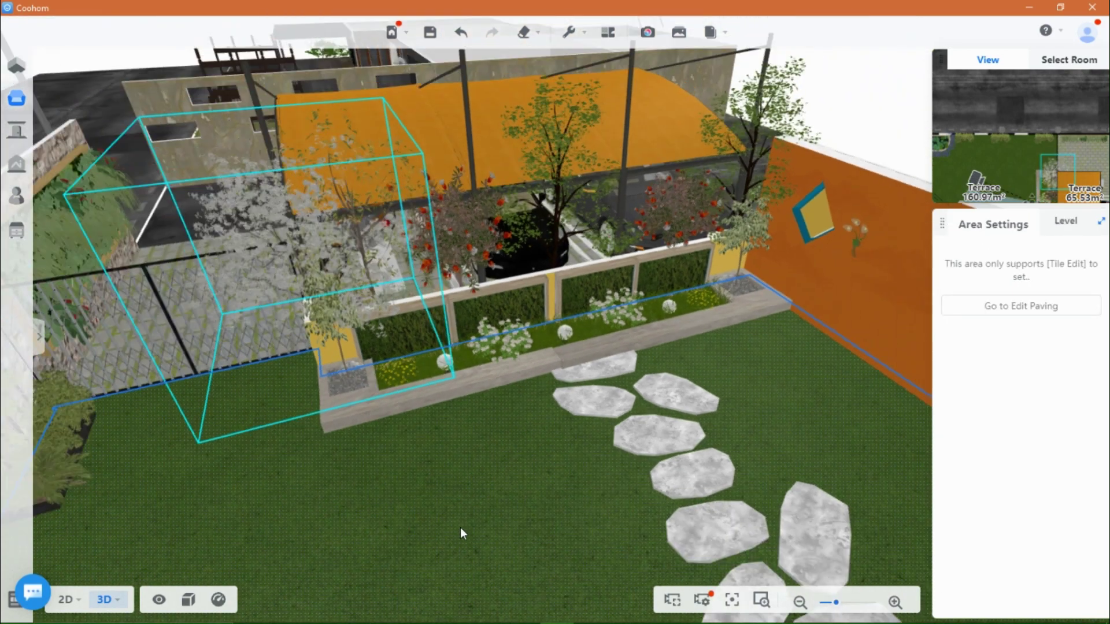
{"action": "left_click_drag", "start_coordinate": [351, 602], "coordinate": [442, 604]}
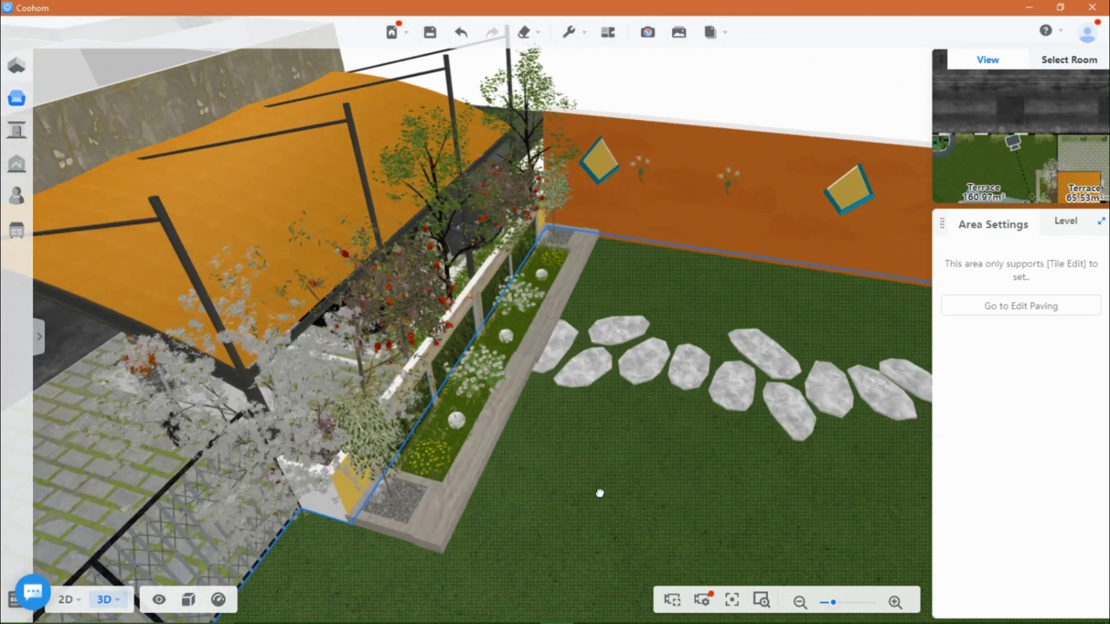
{"action": "left_click_drag", "start_coordinate": [599, 493], "coordinate": [331, 344]}
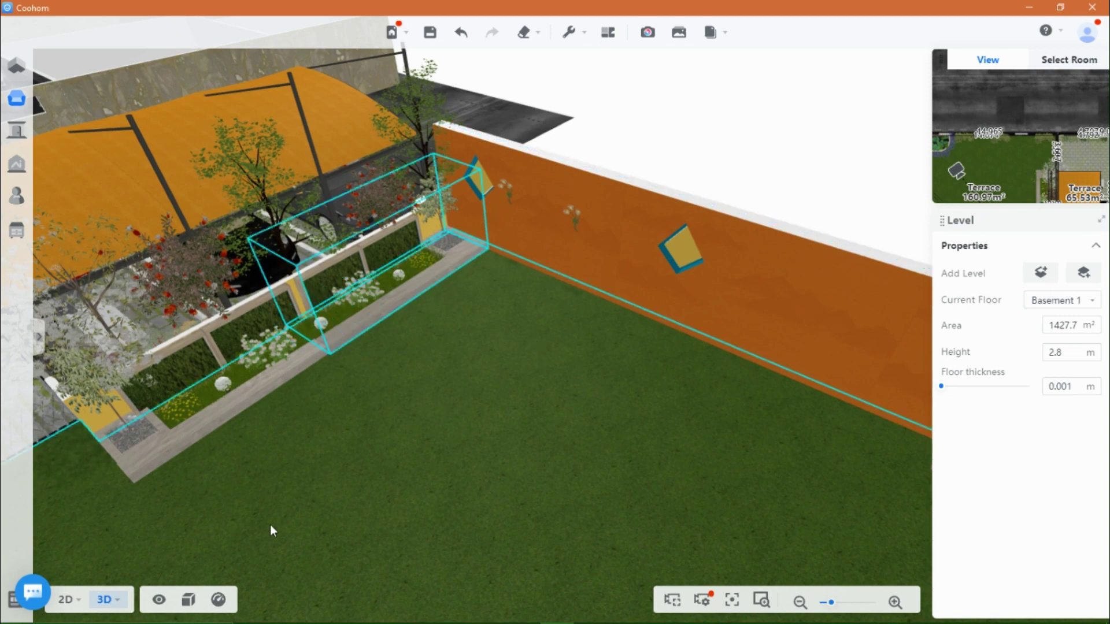
Select the gazebo beside the orange wall and show its model name and size.
{"action": "left_click", "coordinate": [159, 599]}
{"action": "scroll", "coordinate": [468, 505], "scroll_direction": "up", "scroll_amount": 3}
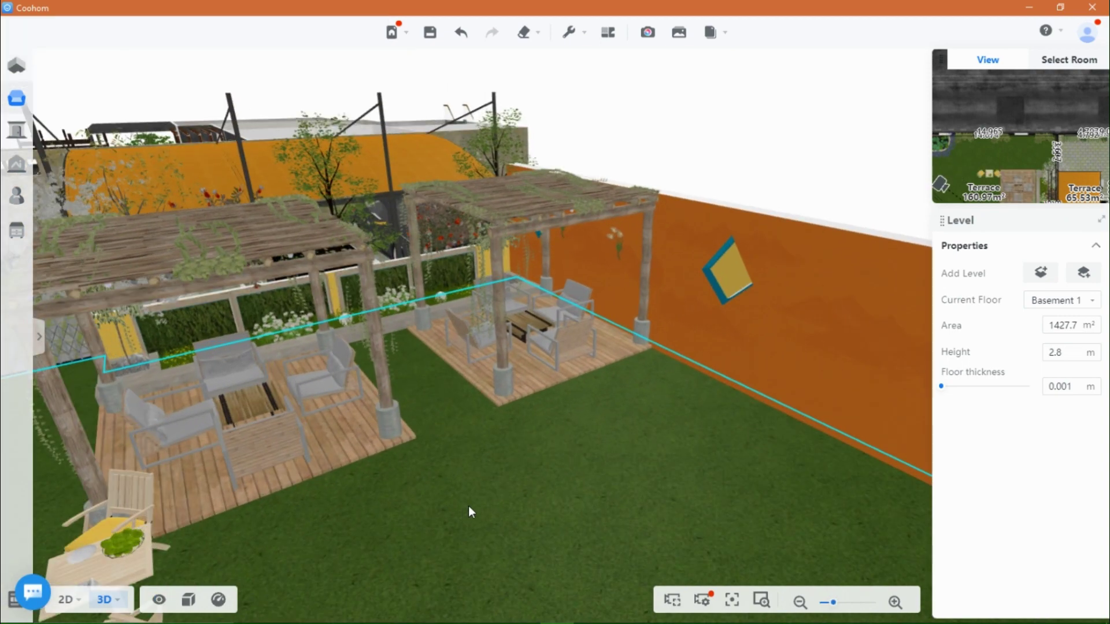
{"action": "left_click", "coordinate": [601, 363]}
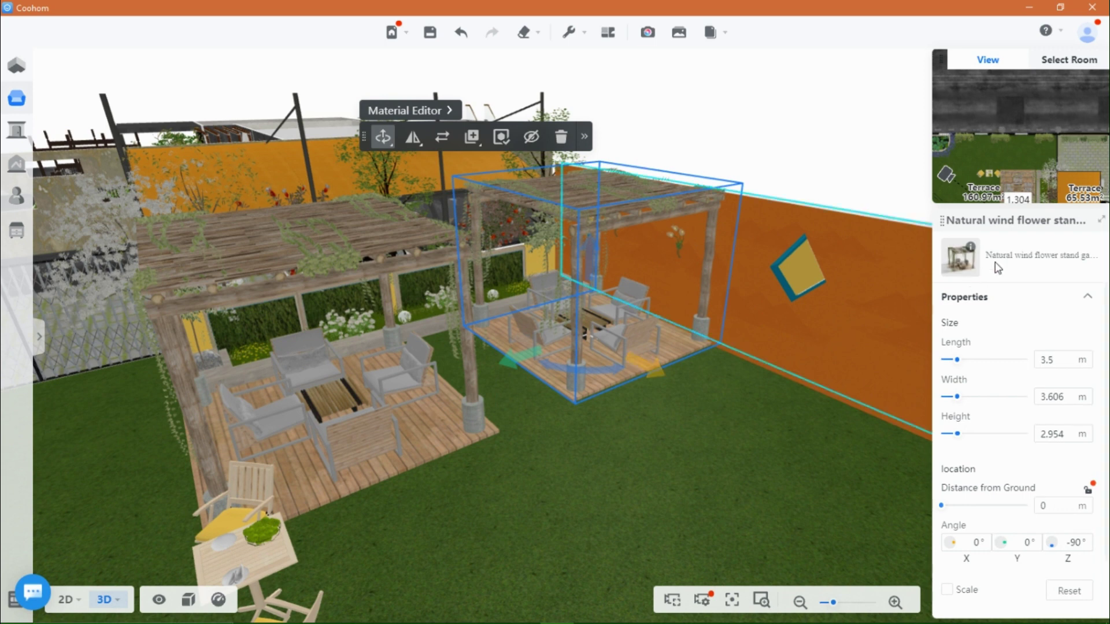
{"action": "mouse_move", "coordinate": [970, 254]}
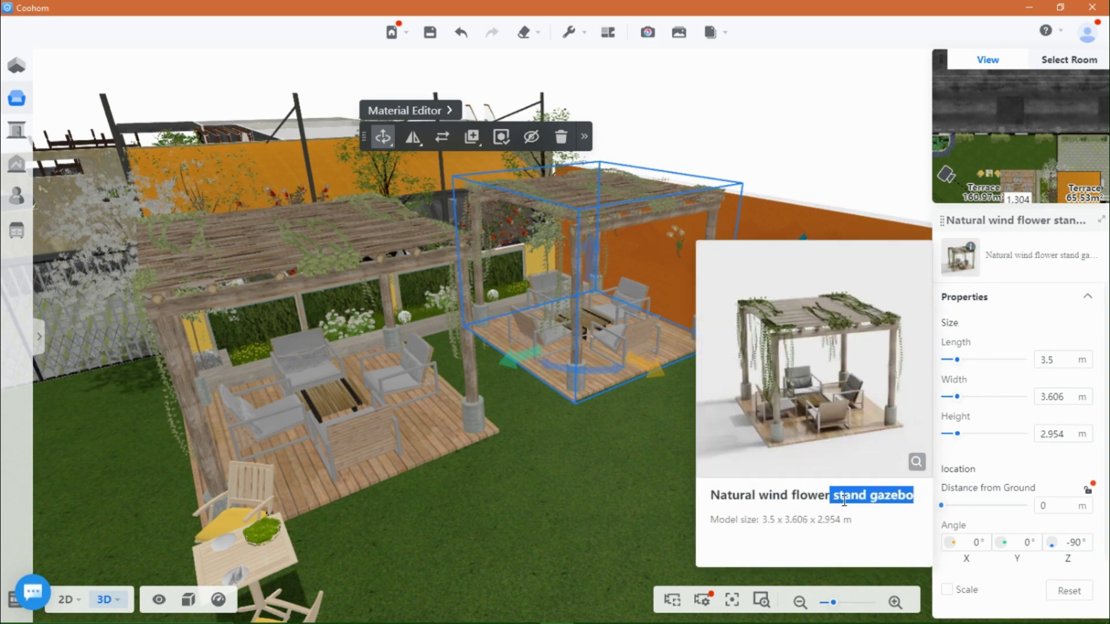
Select the outdoor table and chairs set with yellow cushions and show its model details.
{"action": "left_click_drag", "start_coordinate": [613, 492], "coordinate": [555, 529]}
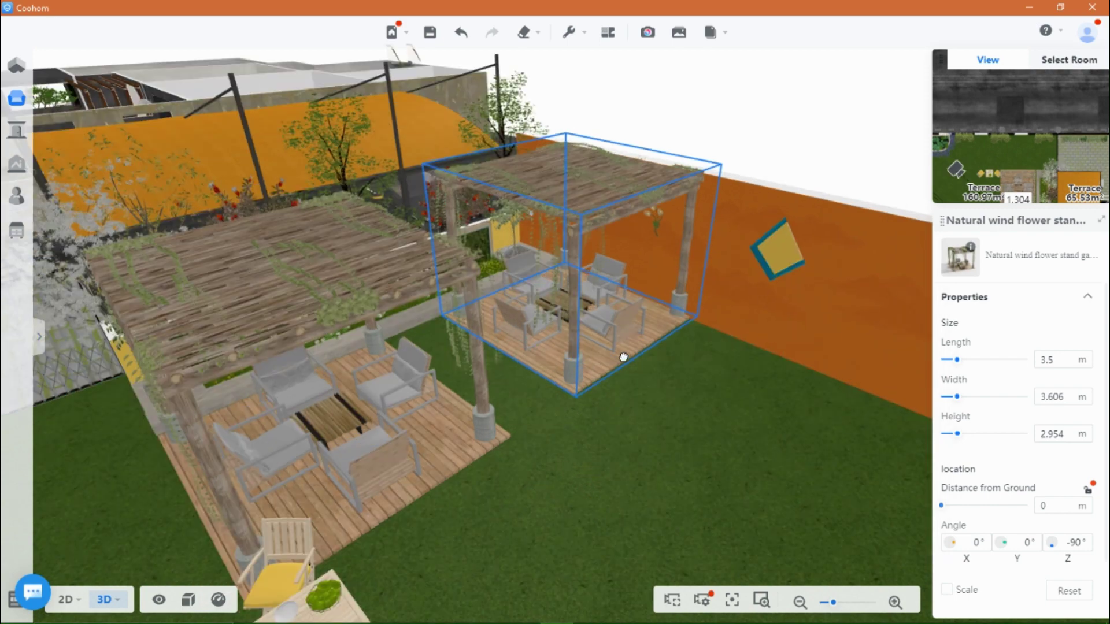
{"action": "left_click_drag", "start_coordinate": [499, 569], "coordinate": [584, 533]}
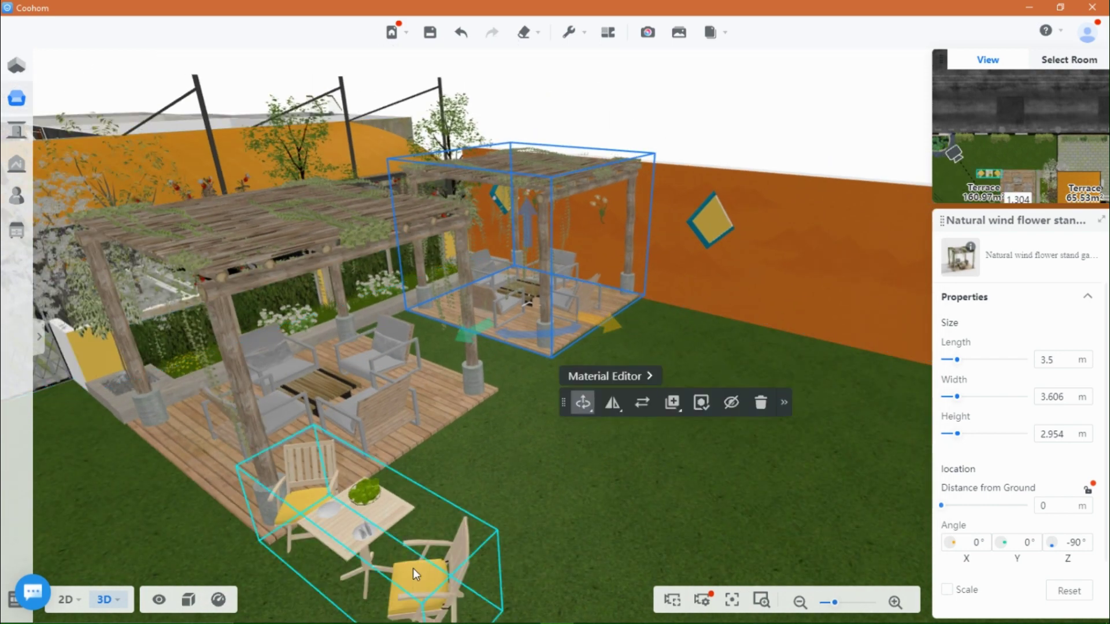
{"action": "left_click", "coordinate": [349, 528]}
{"action": "left_click_drag", "start_coordinate": [727, 401], "coordinate": [694, 328]}
{"action": "mouse_move", "coordinate": [970, 249]}
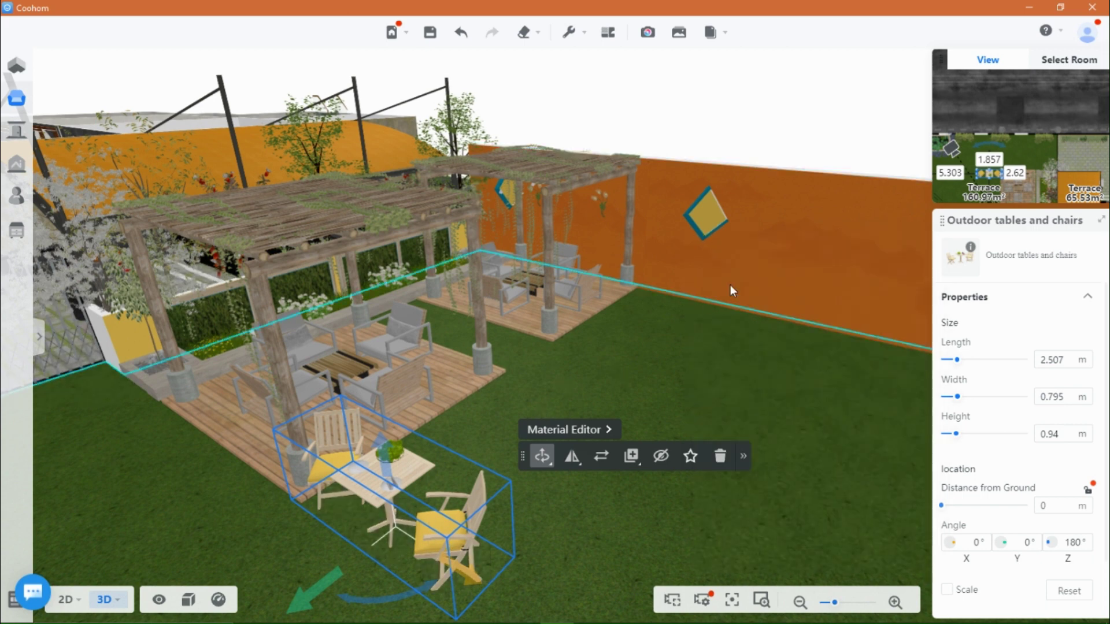
Examine how the gazebos and the yellow, blue and orange table sets are arranged on the lawn.
{"action": "left_click_drag", "start_coordinate": [720, 260], "coordinate": [644, 336]}
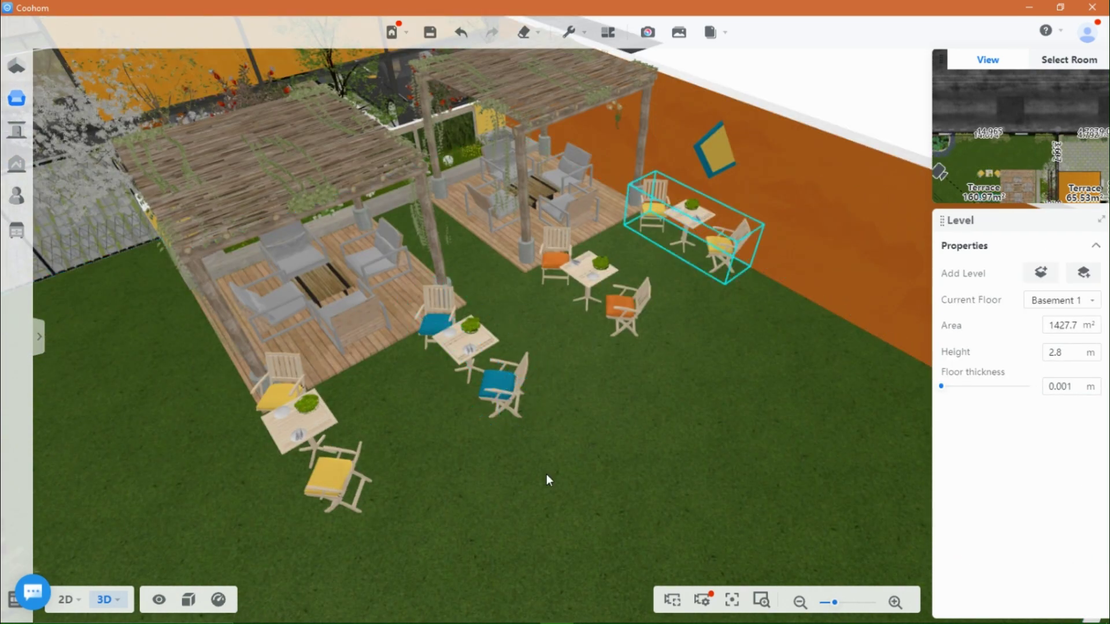
{"action": "scroll", "coordinate": [604, 463], "scroll_direction": "up", "scroll_amount": 5}
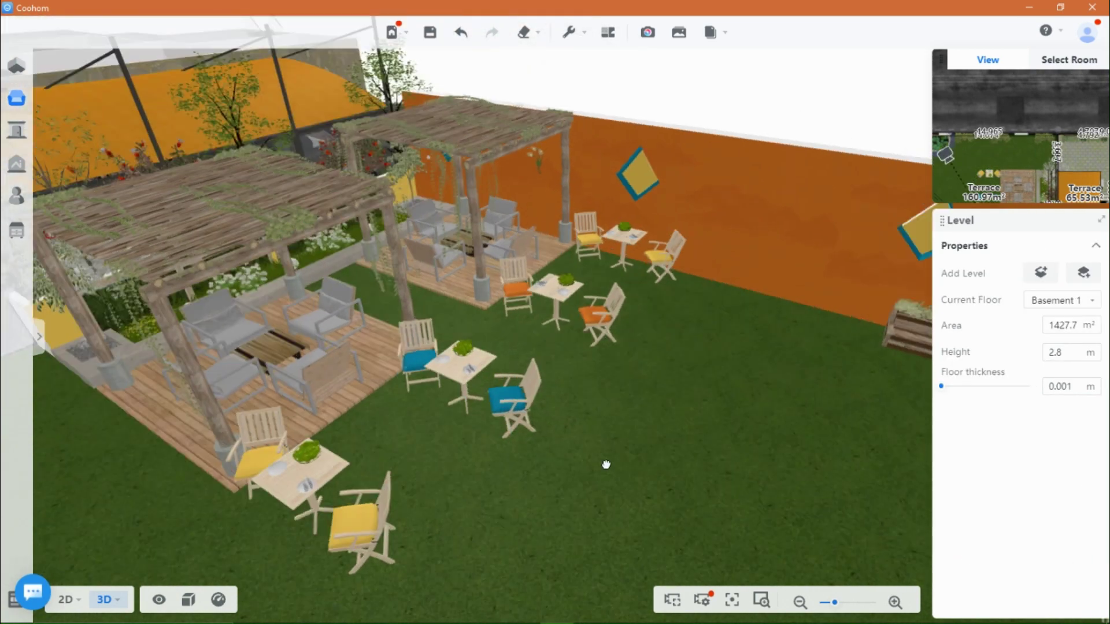
{"action": "left_click_drag", "start_coordinate": [647, 456], "coordinate": [562, 453]}
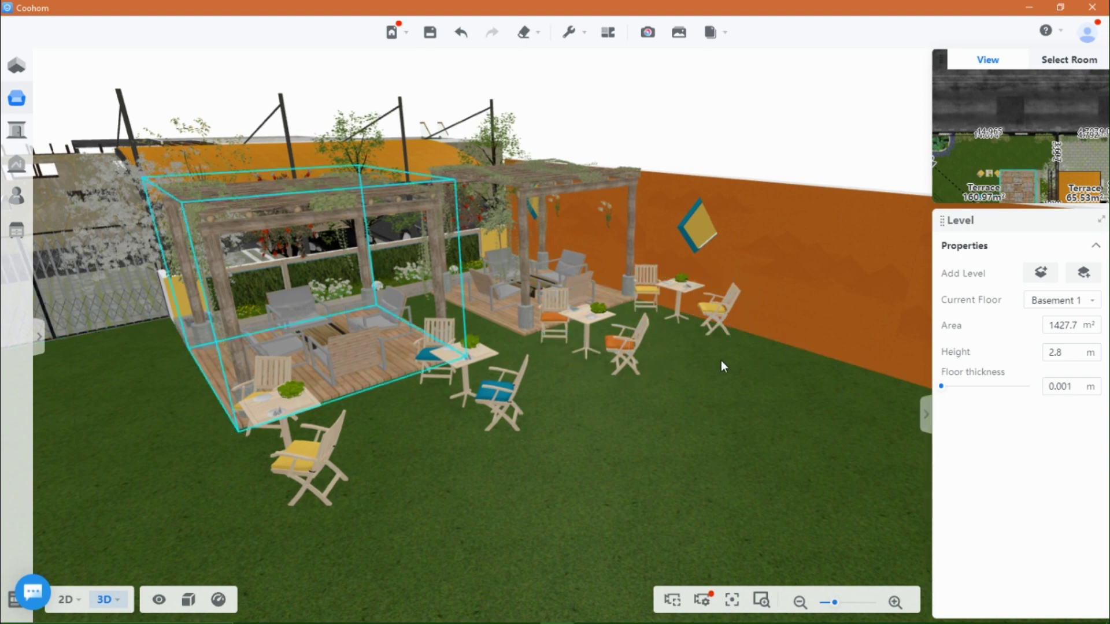
{"action": "scroll", "coordinate": [653, 372], "scroll_direction": "down", "scroll_amount": 3}
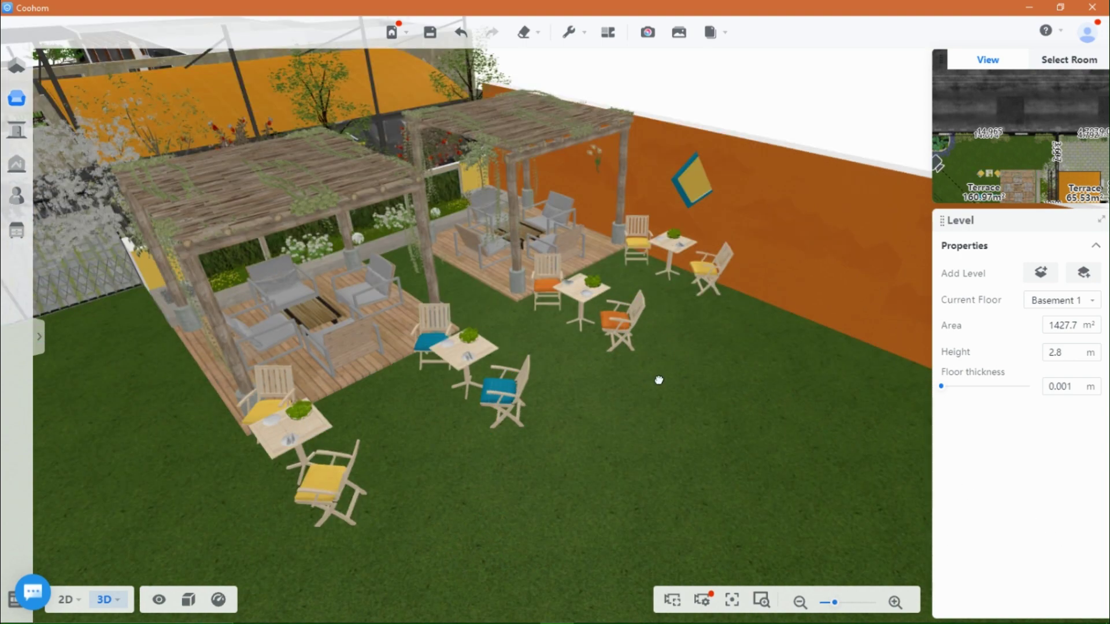
{"action": "scroll", "coordinate": [556, 389], "scroll_direction": "up", "scroll_amount": 3}
{"action": "scroll", "coordinate": [556, 384], "scroll_direction": "down", "scroll_amount": 3}
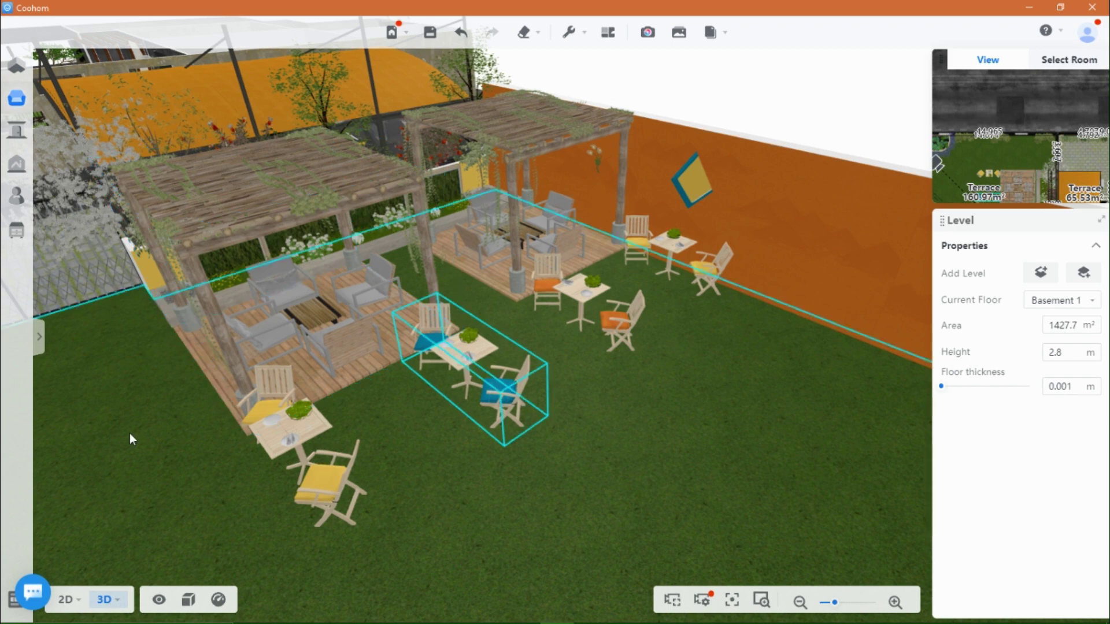
{"action": "scroll", "coordinate": [243, 367], "scroll_direction": "up", "scroll_amount": 3}
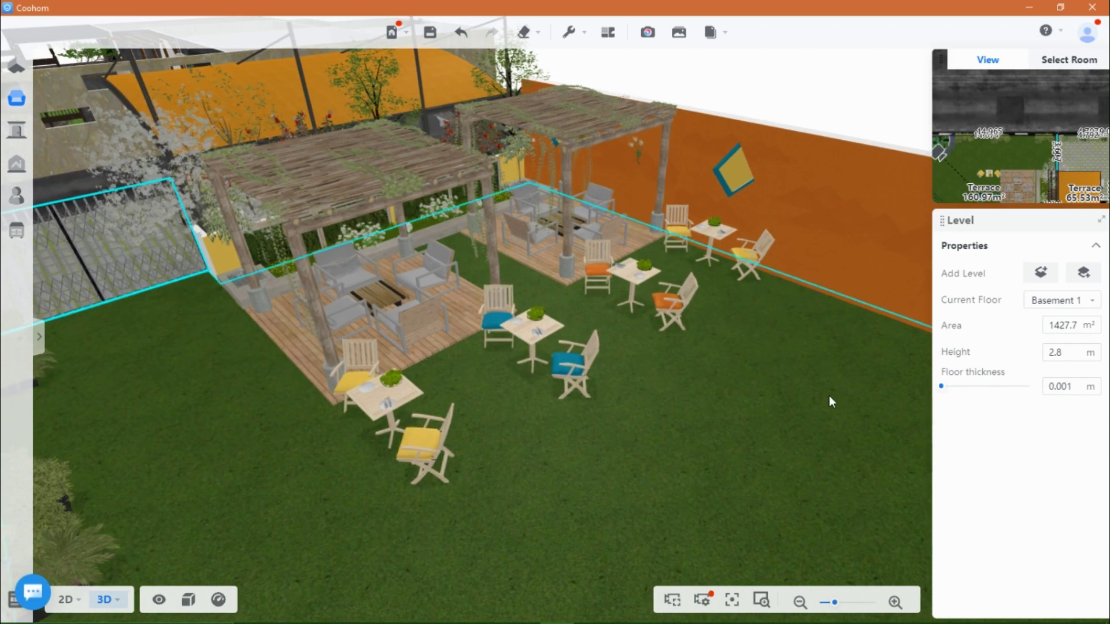
Select the wooden flower bed bench in the corner by the orange wall and show its model name and size.
{"action": "right_click_drag", "start_coordinate": [829, 395], "coordinate": [760, 432]}
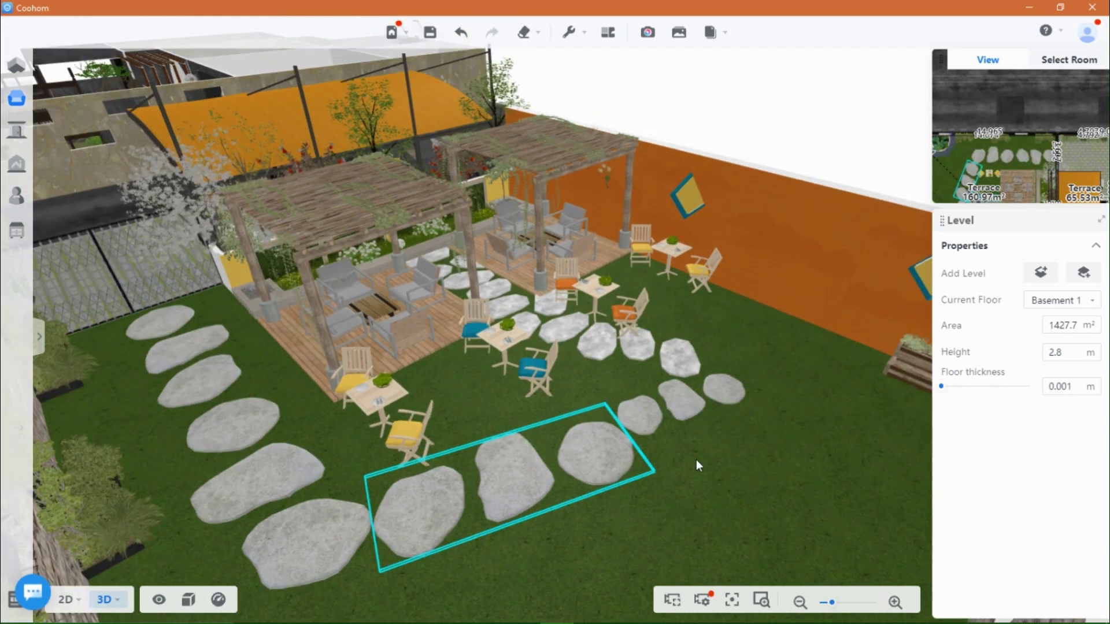
{"action": "scroll", "coordinate": [739, 465], "scroll_direction": "up", "scroll_amount": 3}
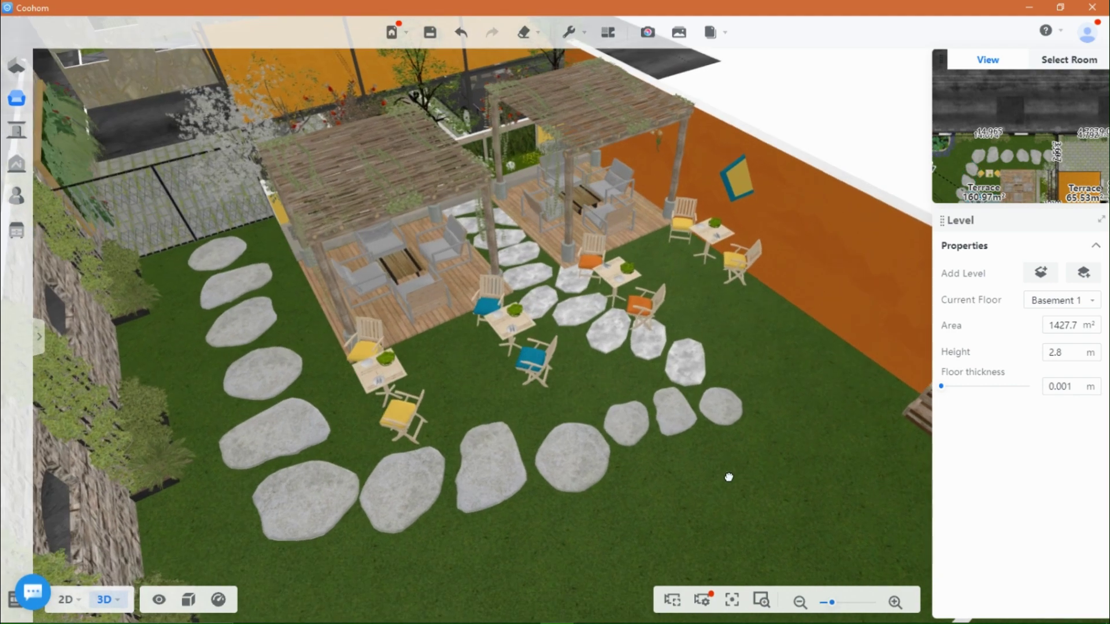
{"action": "scroll", "coordinate": [728, 477], "scroll_direction": "down", "scroll_amount": 3}
{"action": "scroll", "coordinate": [718, 514], "scroll_direction": "up", "scroll_amount": 3}
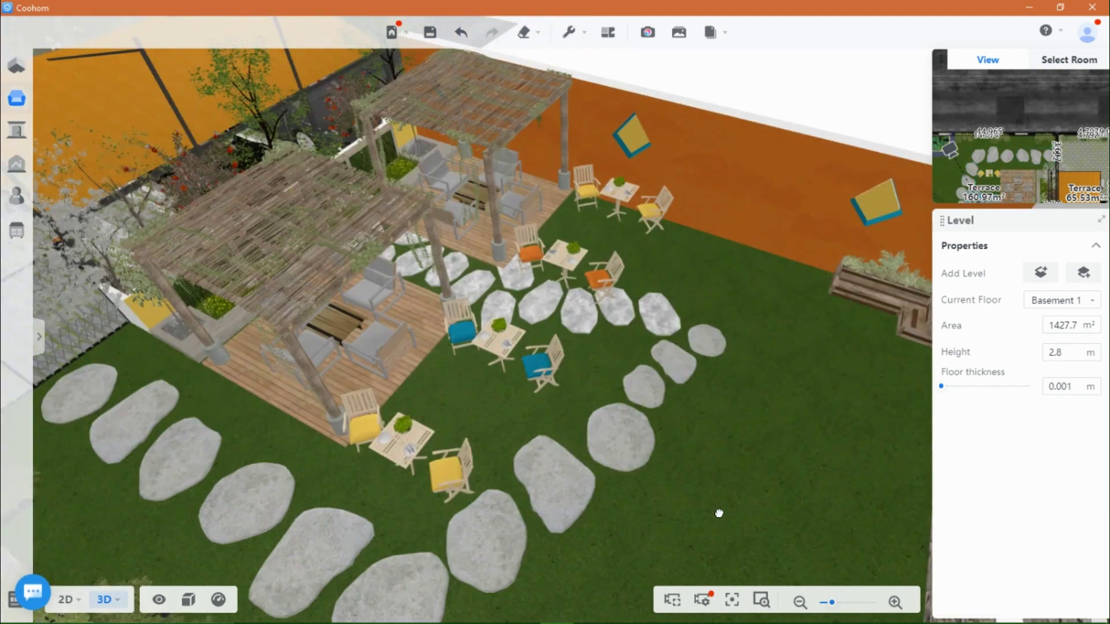
{"action": "left_click_drag", "start_coordinate": [719, 513], "coordinate": [704, 477]}
{"action": "right_click_drag", "start_coordinate": [703, 478], "coordinate": [557, 401]}
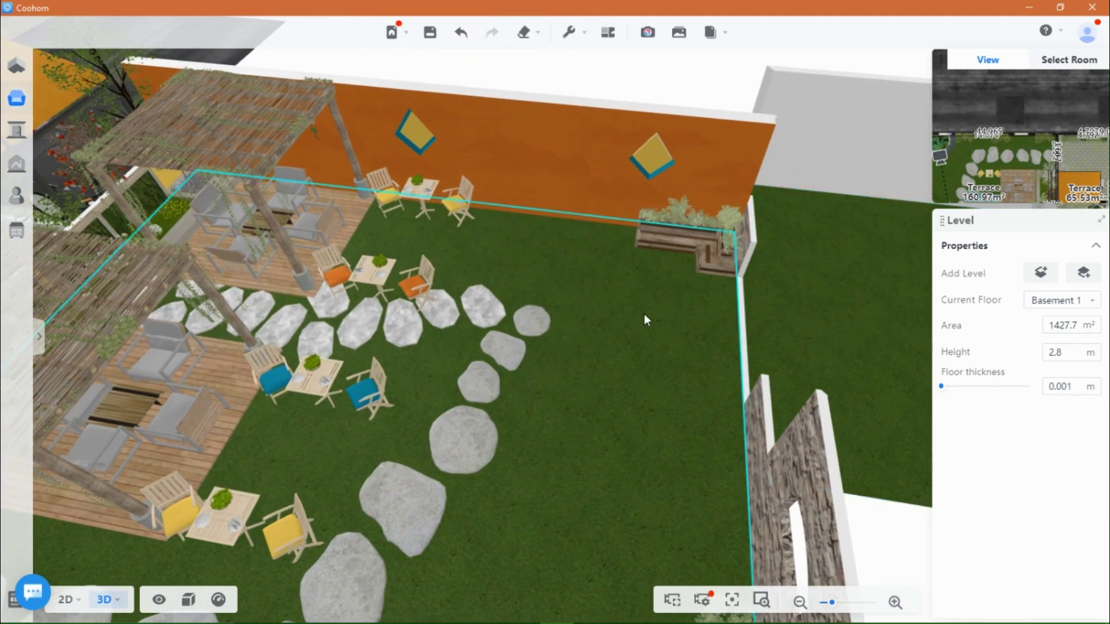
{"action": "left_click", "coordinate": [689, 244]}
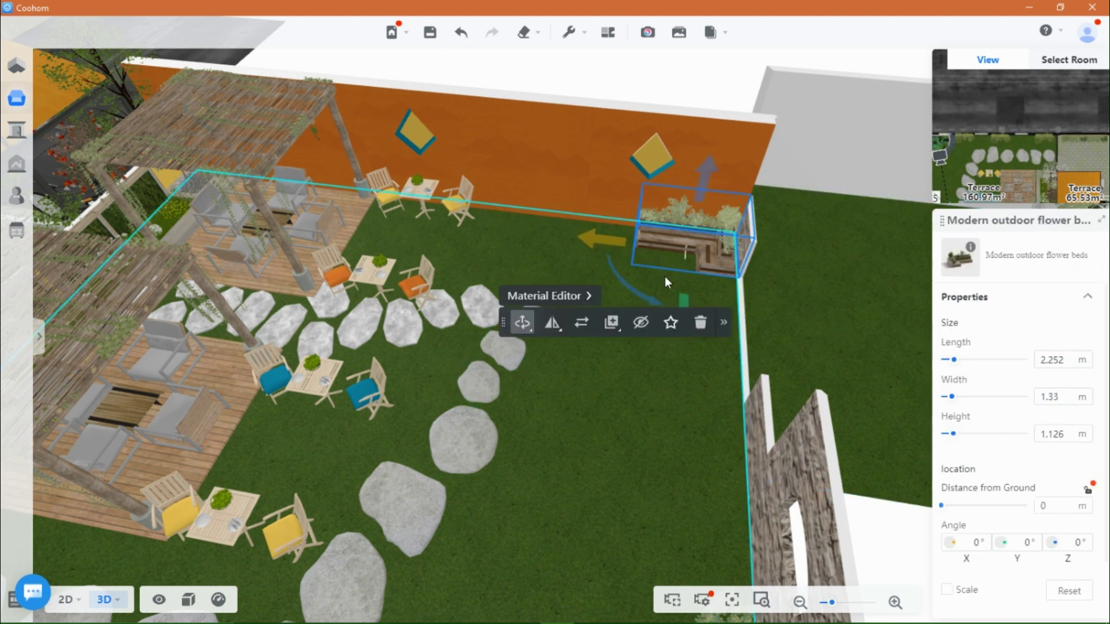
{"action": "mouse_move", "coordinate": [976, 249]}
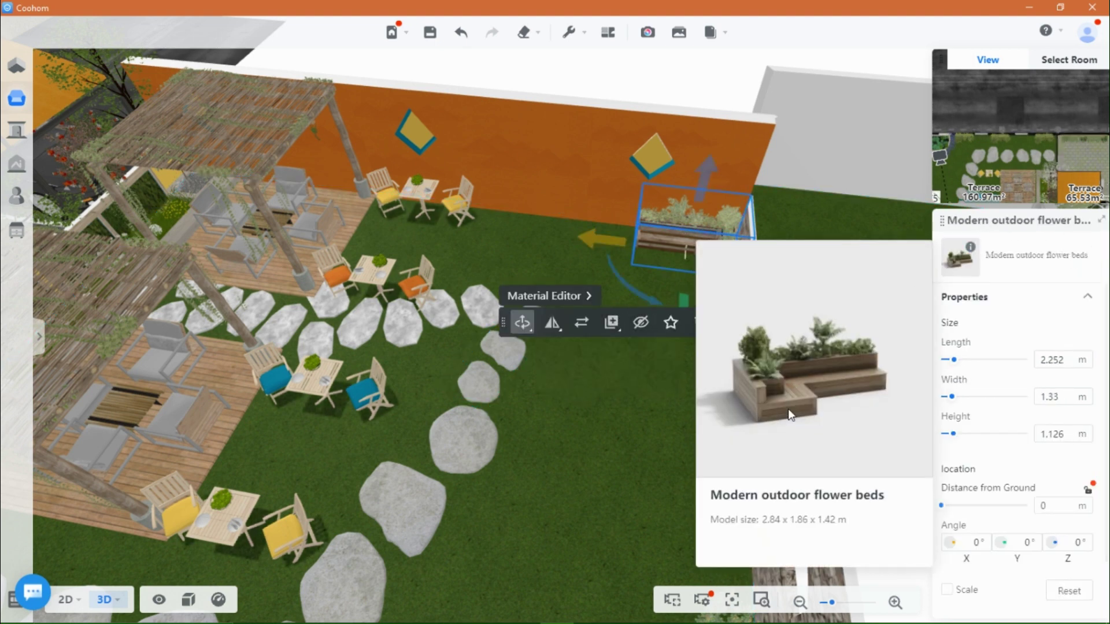
Duplicate the corner flower bed bench and place the copy beside the original along the orange wall.
{"action": "scroll", "coordinate": [599, 418], "scroll_direction": "up", "scroll_amount": 5}
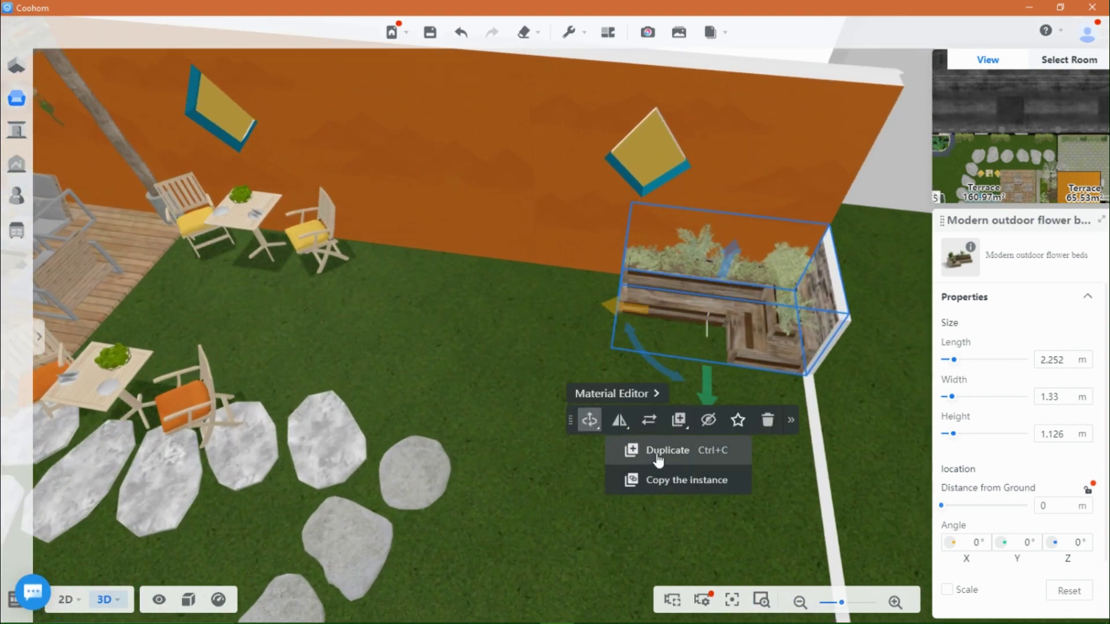
{"action": "left_click", "coordinate": [659, 453]}
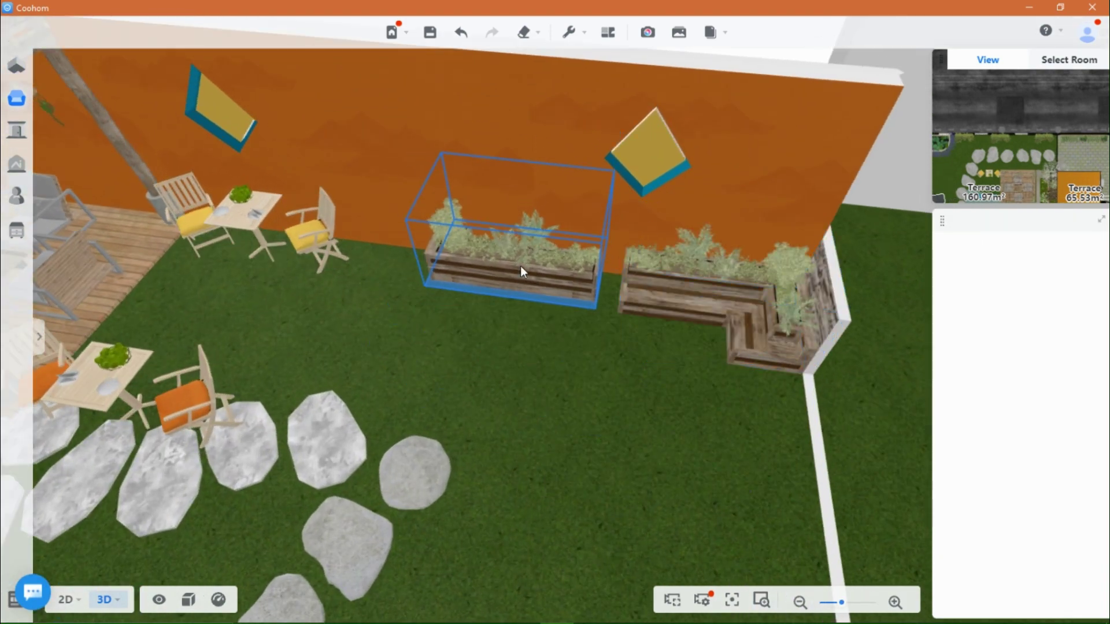
{"action": "left_click", "coordinate": [519, 271]}
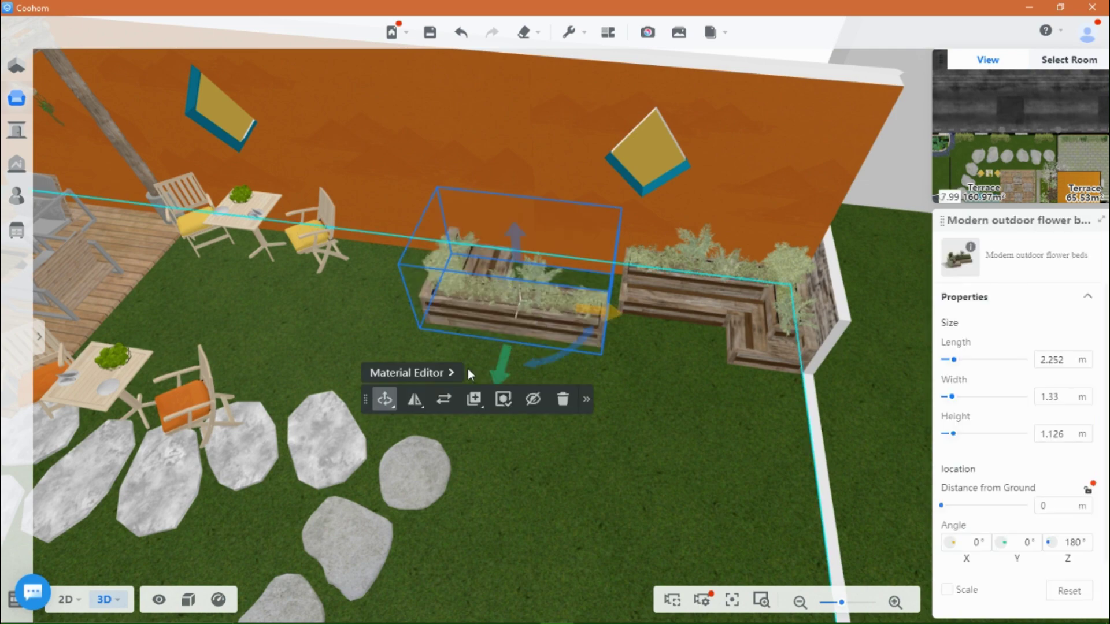
Mirror the copied flower bed back to front and shift it flush against the original to form one continuous U-shaped bench.
{"action": "mouse_move", "coordinate": [415, 404]}
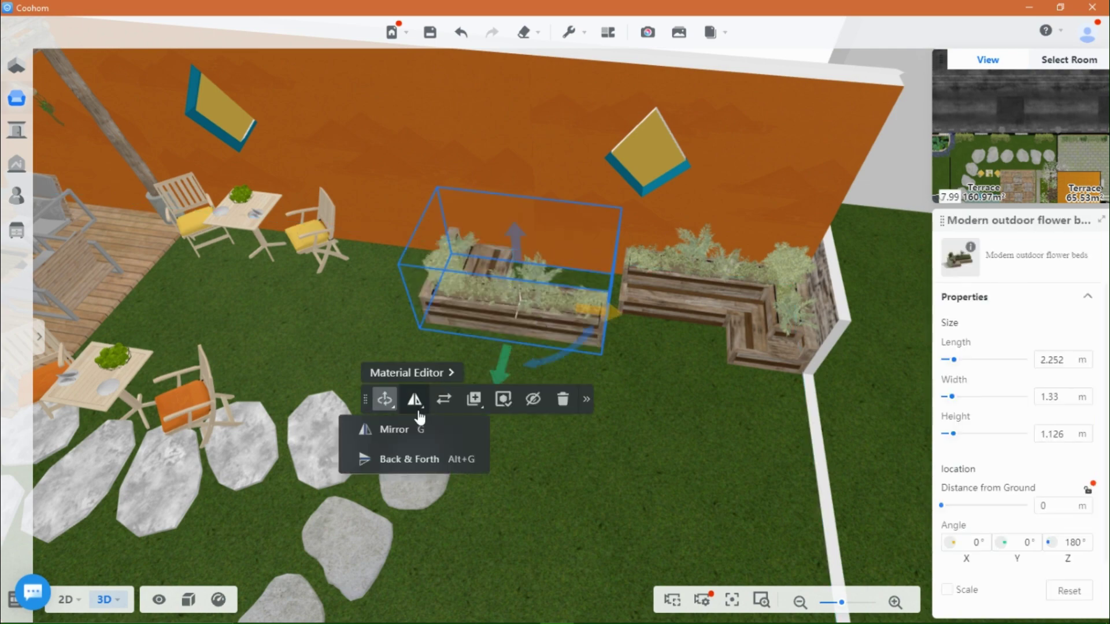
{"action": "left_click", "coordinate": [734, 488]}
{"action": "scroll", "coordinate": [531, 306], "scroll_direction": "up", "scroll_amount": 2}
{"action": "left_click", "coordinate": [533, 279]}
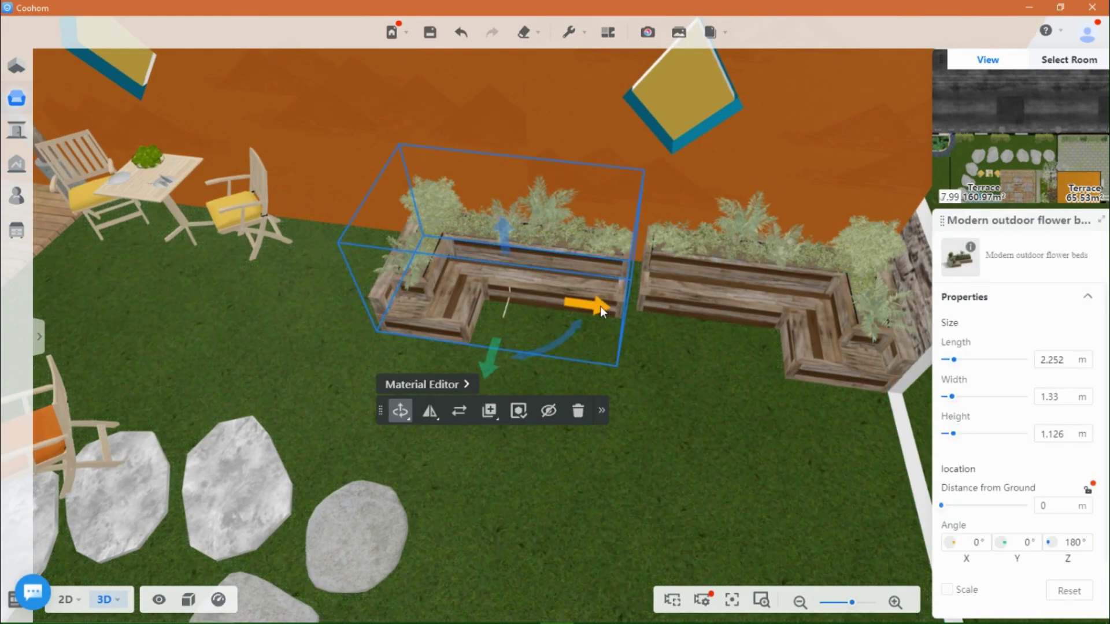
{"action": "left_click_drag", "start_coordinate": [599, 306], "coordinate": [617, 305]}
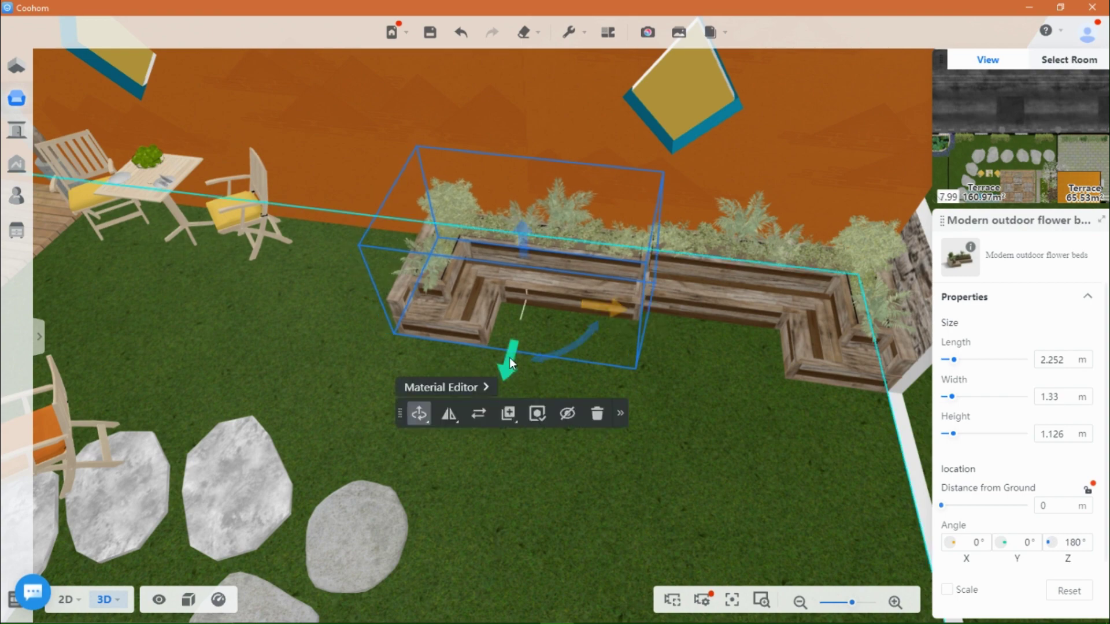
{"action": "left_click_drag", "start_coordinate": [507, 361], "coordinate": [520, 347]}
Search the public model library for "bridge".
{"action": "left_click_drag", "start_coordinate": [649, 470], "coordinate": [696, 371]}
{"action": "right_click_drag", "start_coordinate": [677, 484], "coordinate": [615, 429]}
{"action": "left_click_drag", "start_coordinate": [615, 428], "coordinate": [517, 361]}
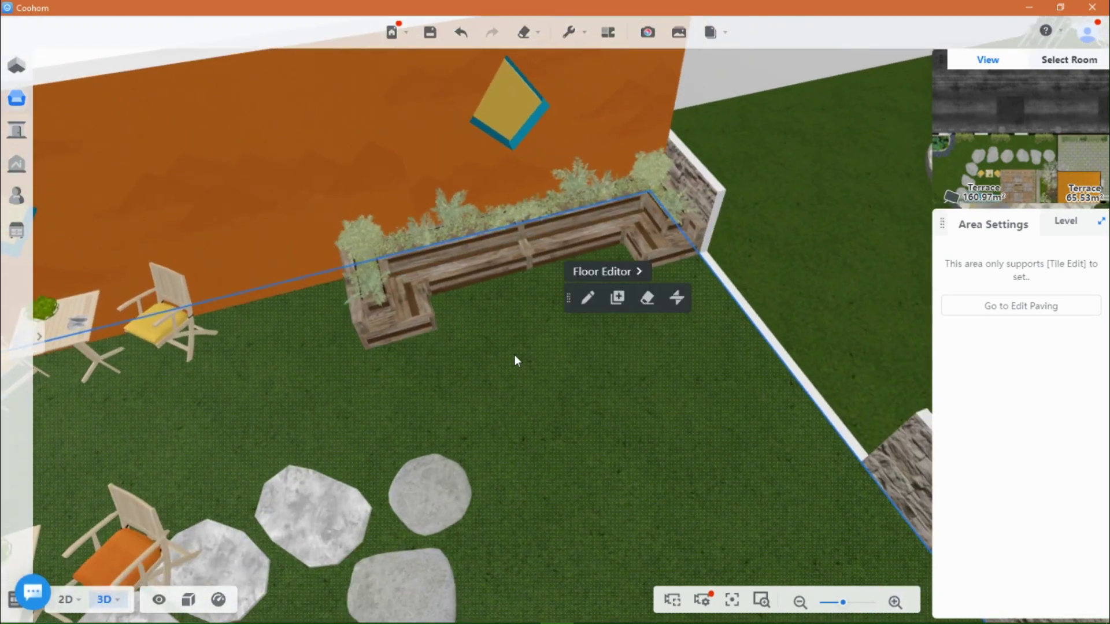
{"action": "left_click", "coordinate": [39, 336]}
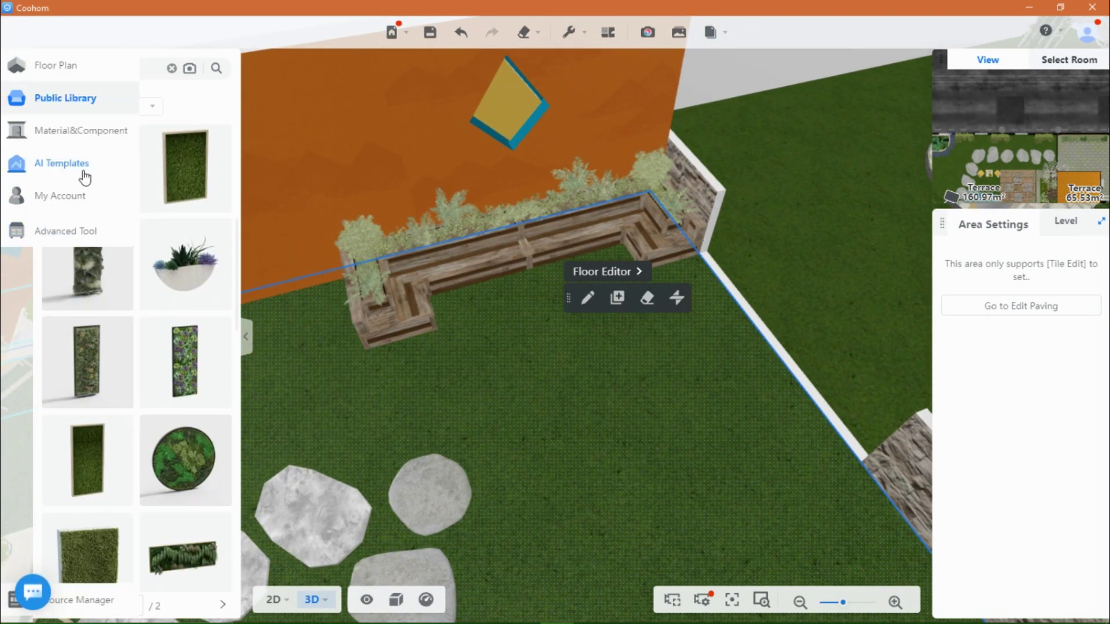
{"action": "left_click", "coordinate": [49, 68]}
{"action": "left_click", "coordinate": [137, 96]}
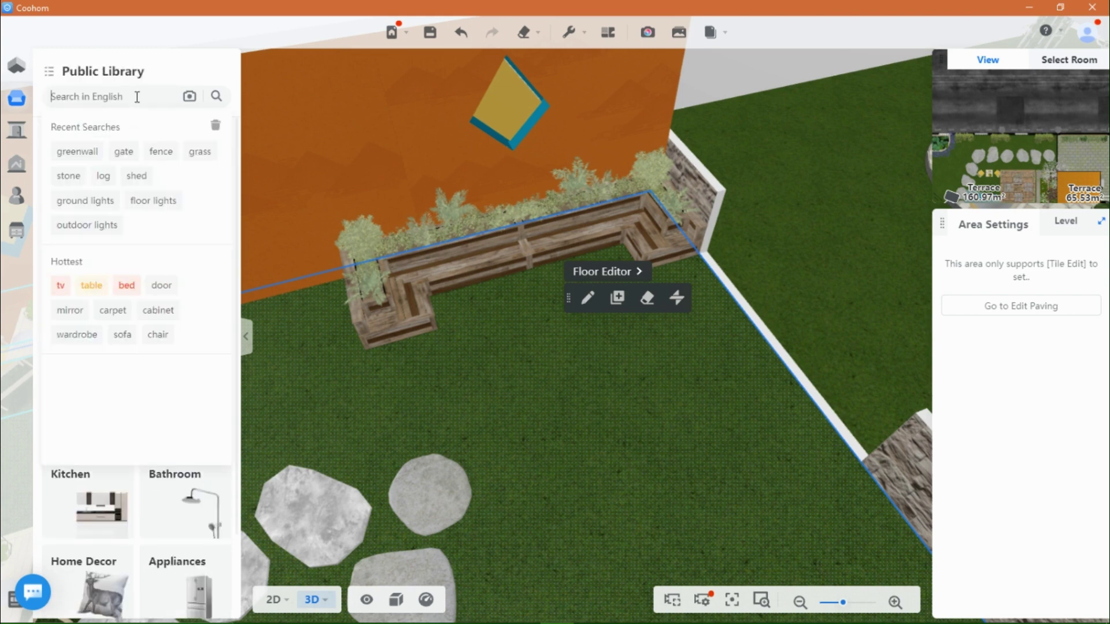
{"action": "type", "text": "bridge"}
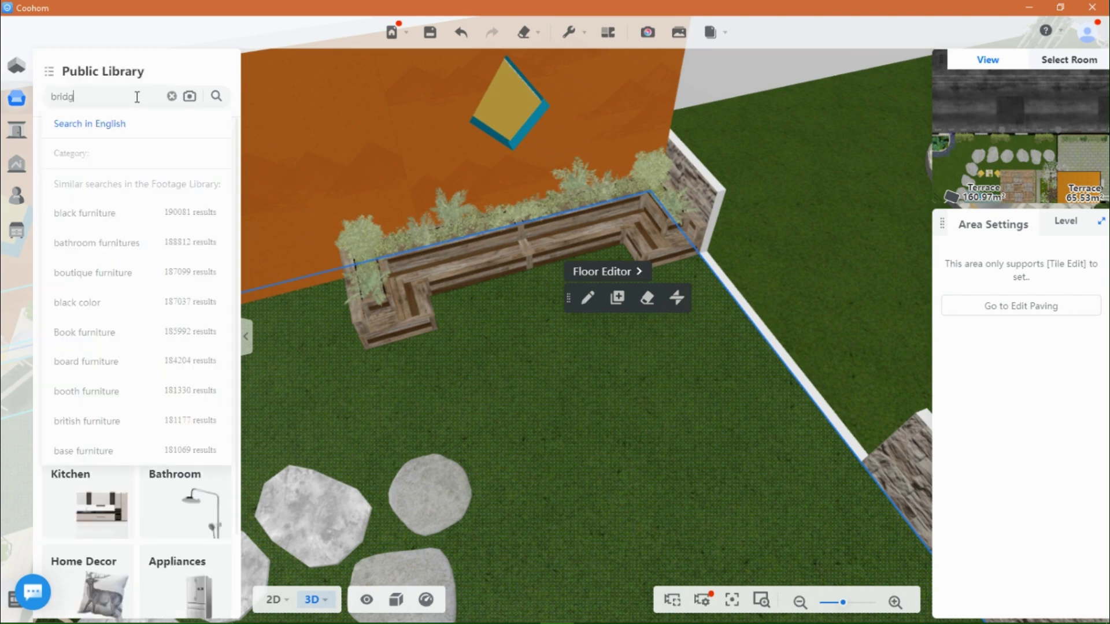
{"action": "key", "text": "Return"}
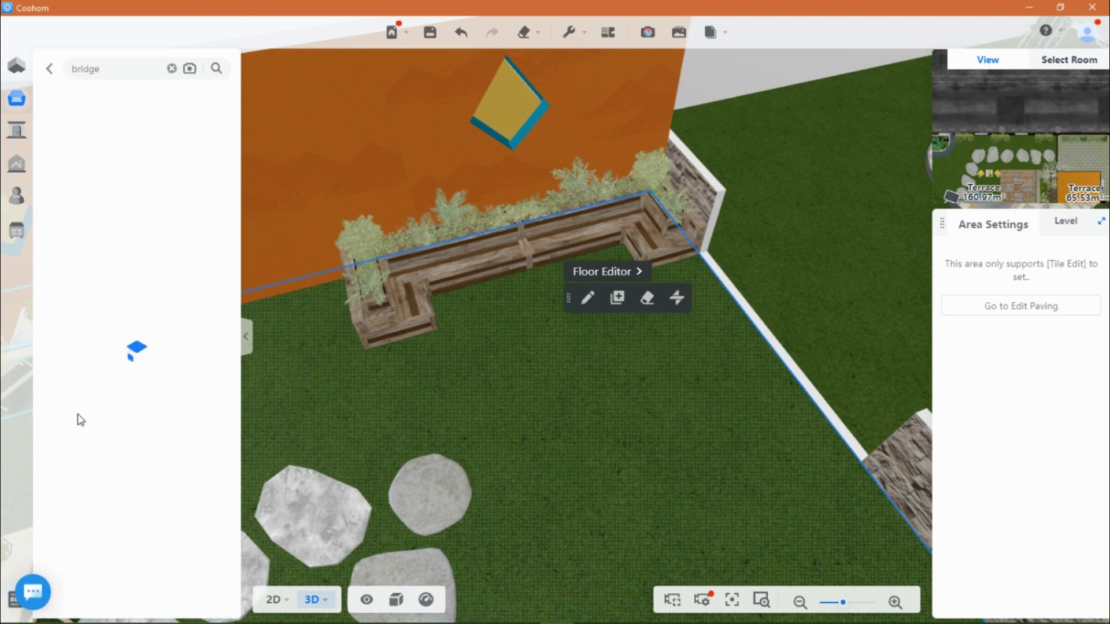
Browse the bridge models and place the arched wooden Little bridge on the lawn in front of the flower beds.
{"action": "mouse_move", "coordinate": [222, 236]}
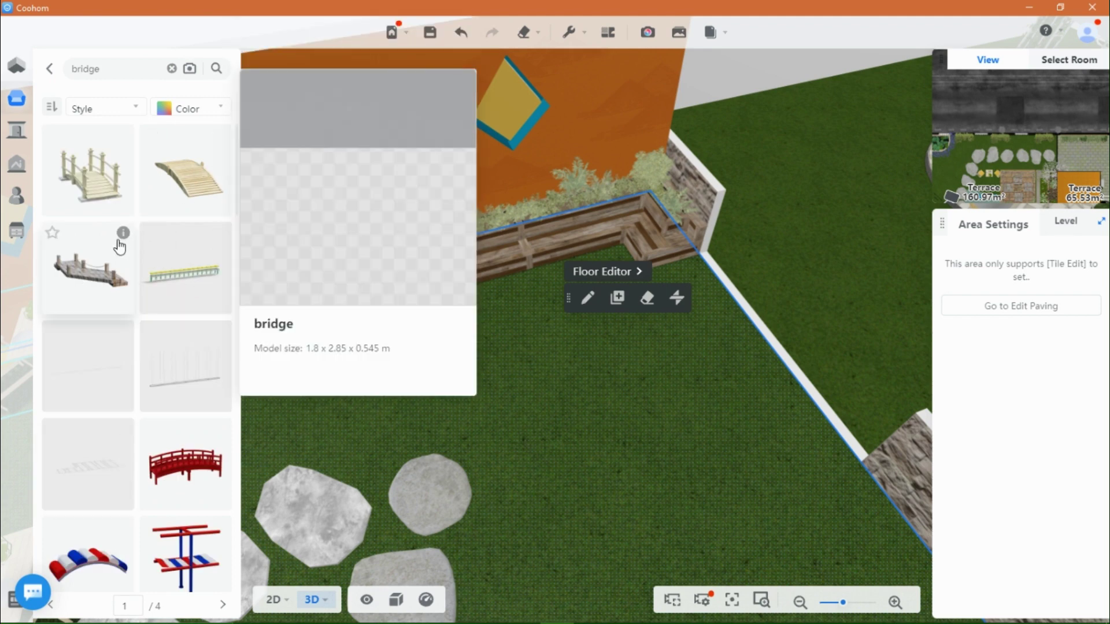
{"action": "scroll", "coordinate": [123, 324], "scroll_direction": "down", "scroll_amount": 3}
{"action": "scroll", "coordinate": [124, 338], "scroll_direction": "down", "scroll_amount": 5}
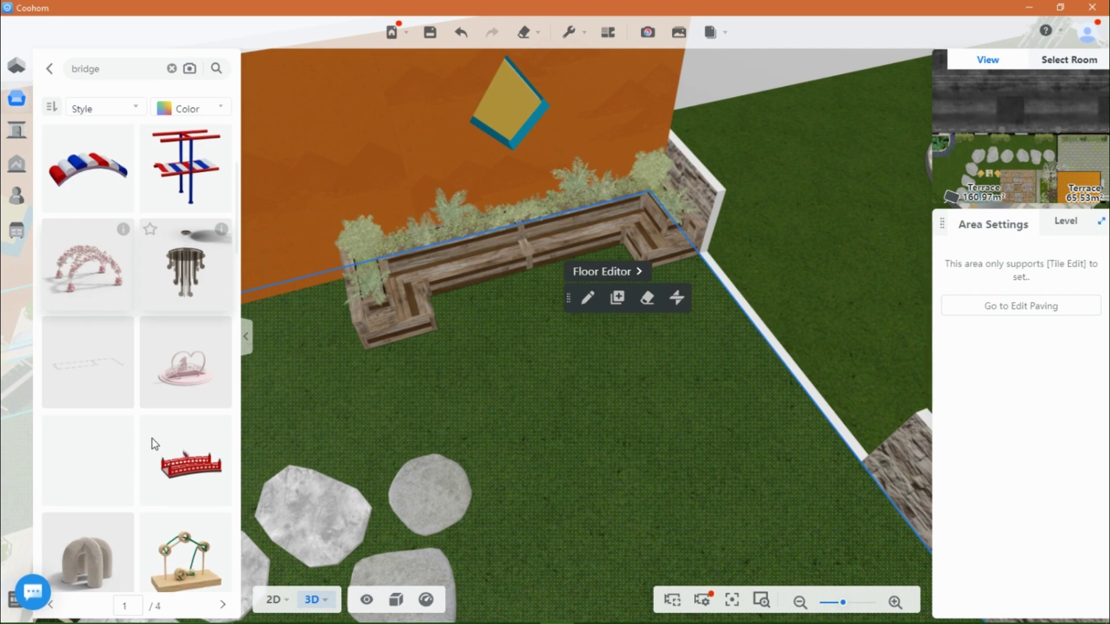
{"action": "scroll", "coordinate": [167, 298], "scroll_direction": "up", "scroll_amount": 3}
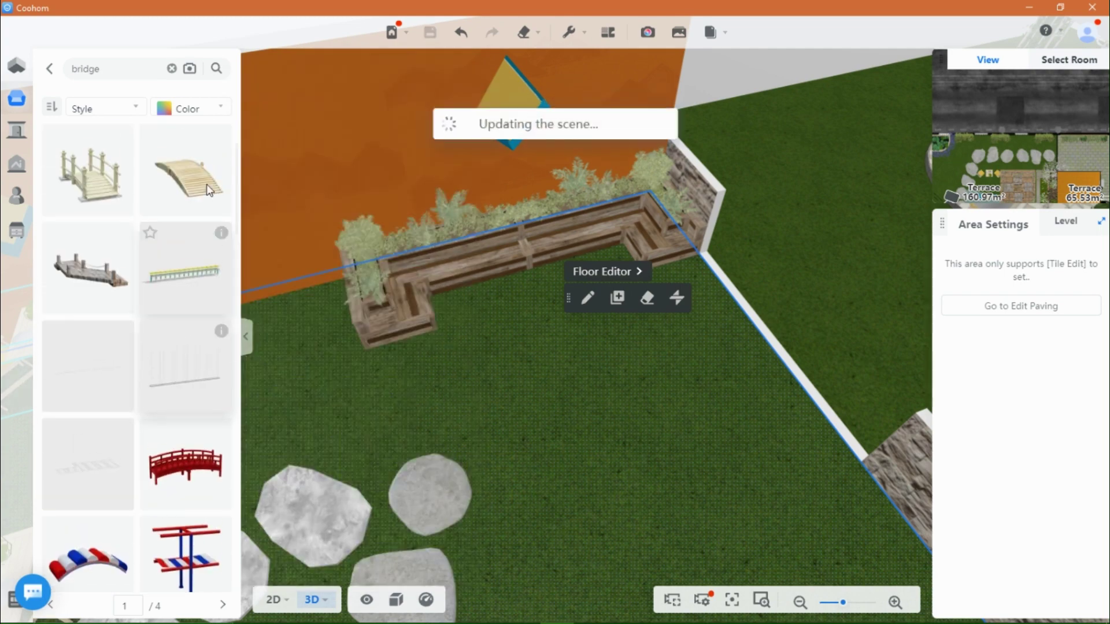
{"action": "left_click", "coordinate": [190, 192]}
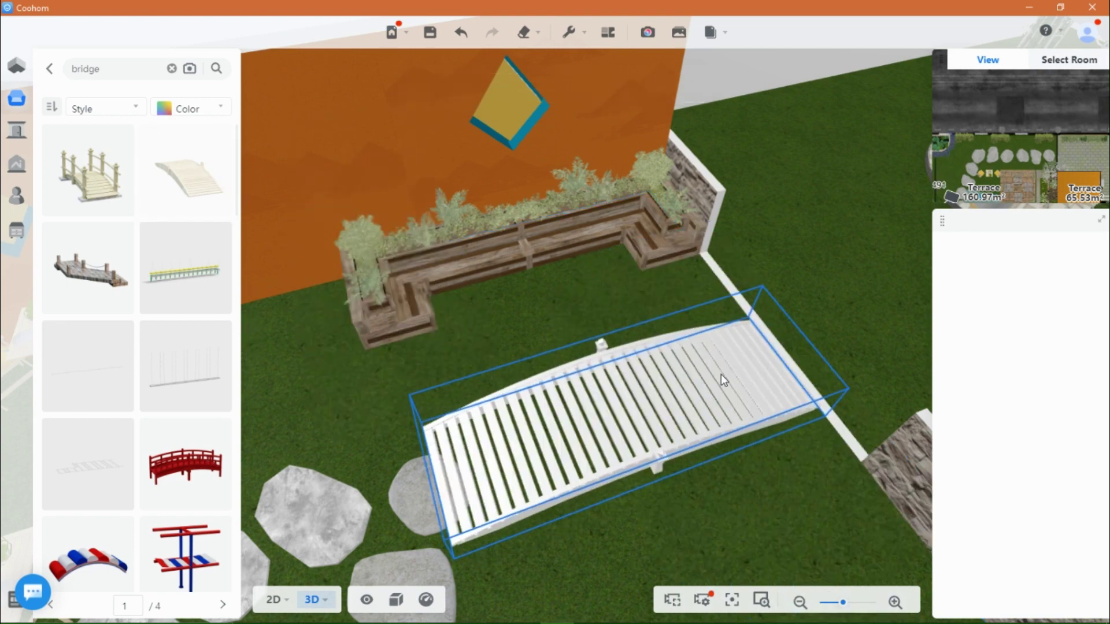
{"action": "left_click", "coordinate": [729, 373]}
Move the bridge lengthwise toward the boundary wall so it spans from the end of the stepping stones to the wall.
{"action": "scroll", "coordinate": [751, 485], "scroll_direction": "down", "scroll_amount": 3}
{"action": "left_click_drag", "start_coordinate": [721, 493], "coordinate": [627, 508]}
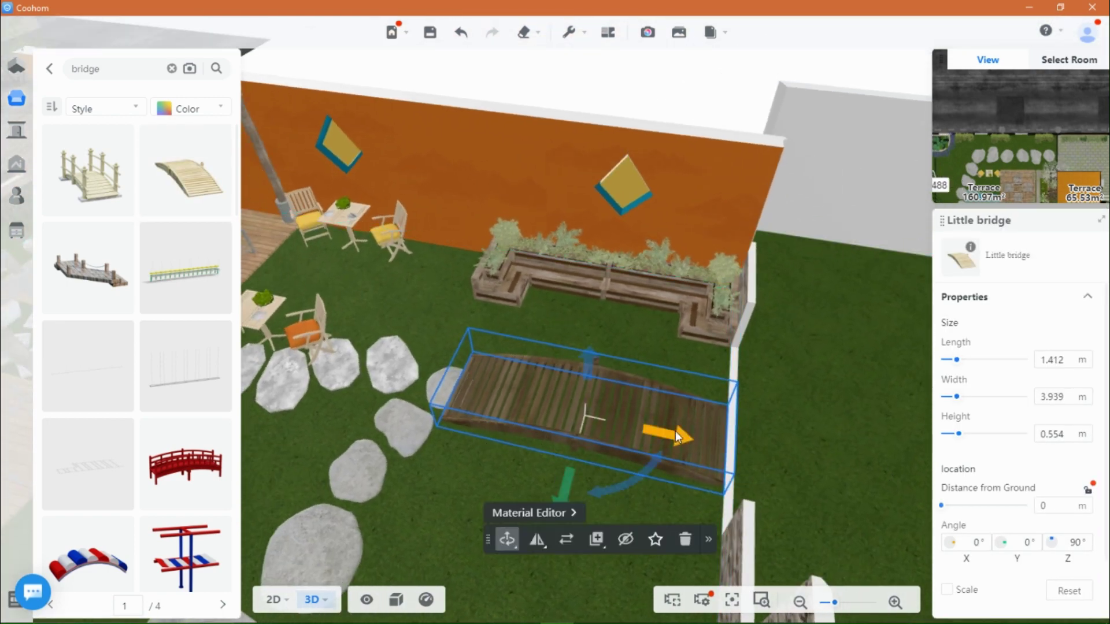
{"action": "left_click_drag", "start_coordinate": [675, 432], "coordinate": [810, 444]}
{"action": "scroll", "coordinate": [515, 471], "scroll_direction": "down", "scroll_amount": 2}
{"action": "scroll", "coordinate": [515, 471], "scroll_direction": "down", "scroll_amount": 1}
{"action": "left_click_drag", "start_coordinate": [514, 471], "coordinate": [546, 377]}
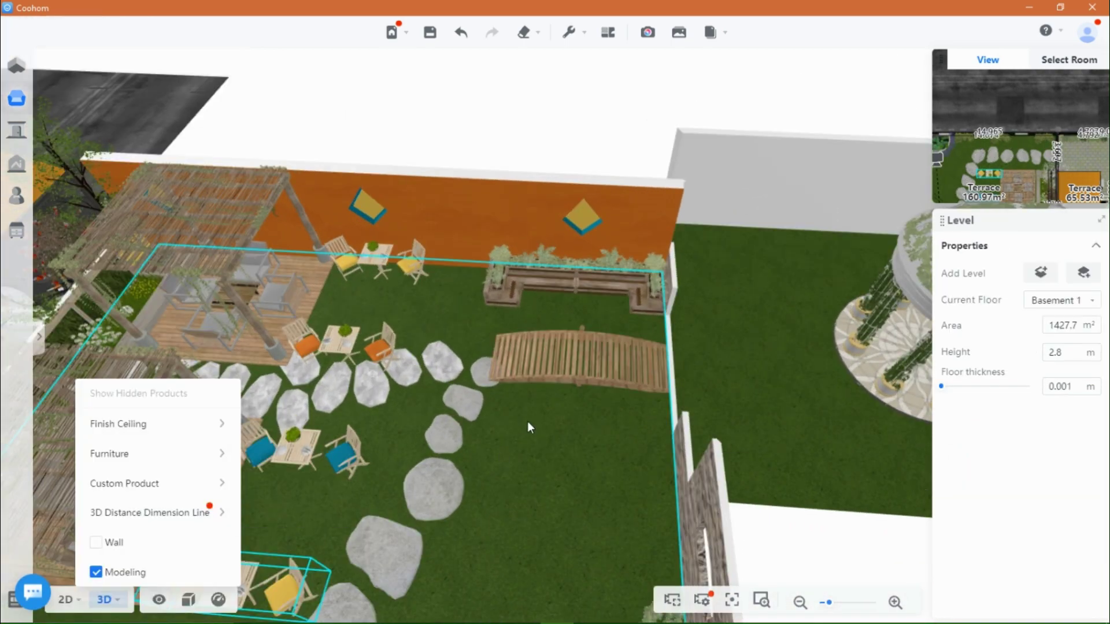
{"action": "left_click", "coordinate": [527, 421]}
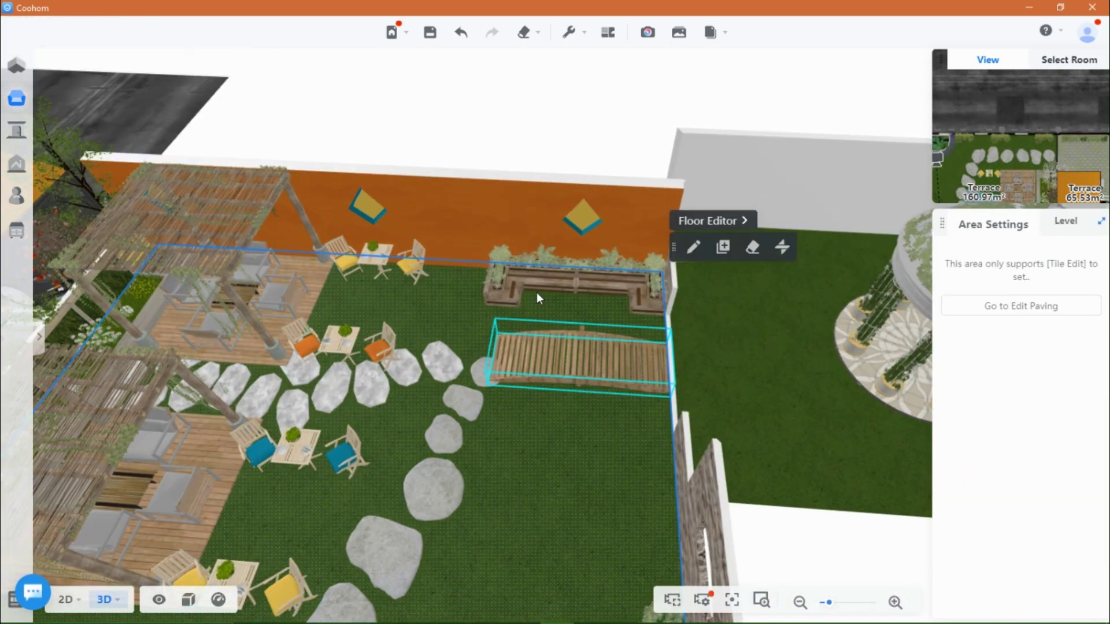
{"action": "left_click", "coordinate": [577, 26]}
{"action": "left_click", "coordinate": [565, 67]}
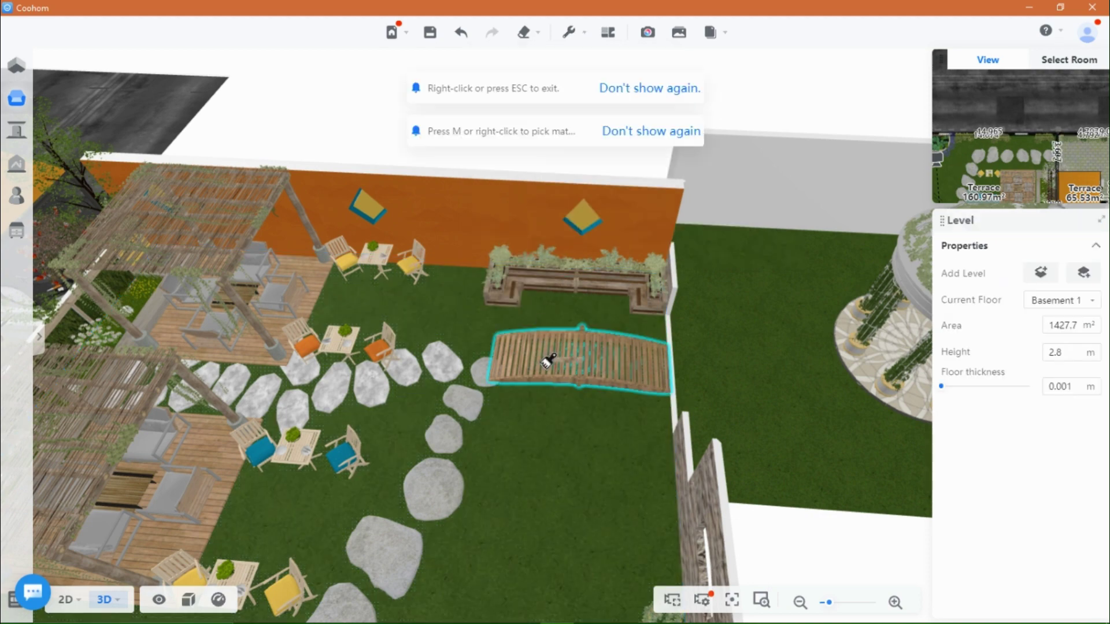
{"action": "left_click", "coordinate": [705, 500]}
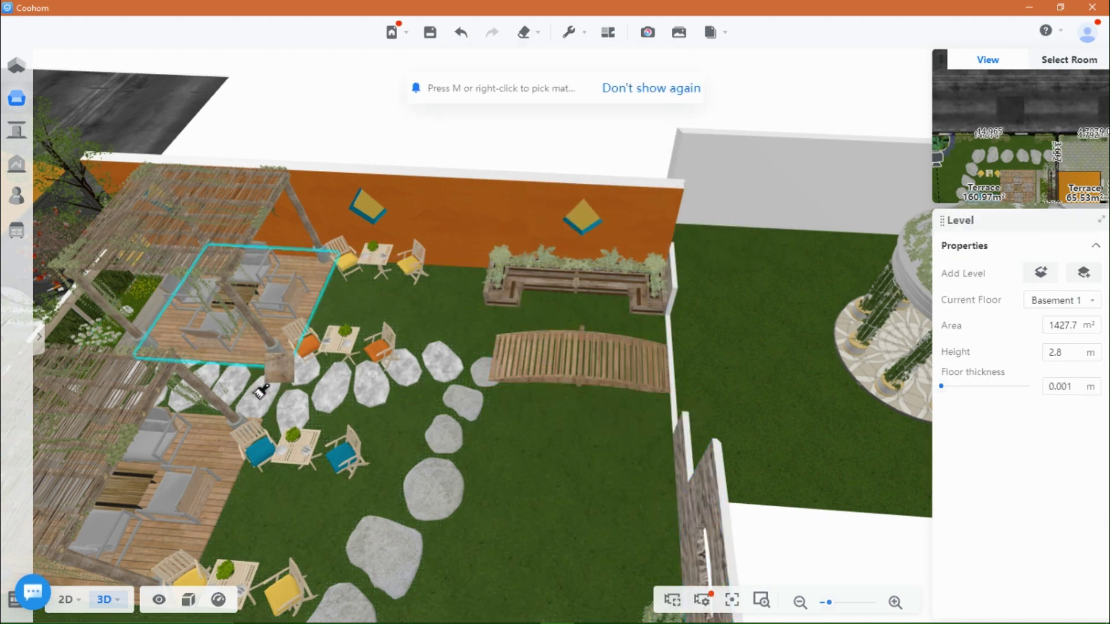
{"action": "left_click", "coordinate": [529, 453]}
Select the flower-shaped wall lamp on the orange wall beside the gazebo, show its model details, and deselect it.
{"action": "scroll", "coordinate": [597, 516], "scroll_direction": "up", "scroll_amount": 1}
{"action": "left_click_drag", "start_coordinate": [595, 512], "coordinate": [520, 508]}
{"action": "scroll", "coordinate": [520, 503], "scroll_direction": "up", "scroll_amount": 2}
{"action": "left_click_drag", "start_coordinate": [529, 546], "coordinate": [522, 520]}
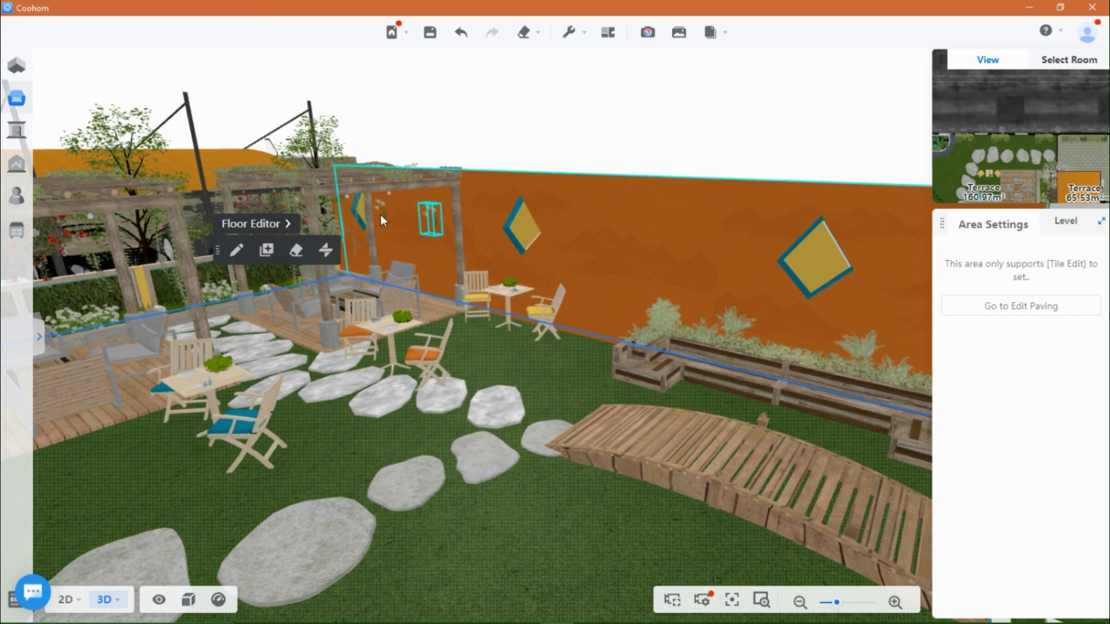
{"action": "left_click", "coordinate": [436, 217]}
{"action": "scroll", "coordinate": [422, 319], "scroll_direction": "up", "scroll_amount": 2}
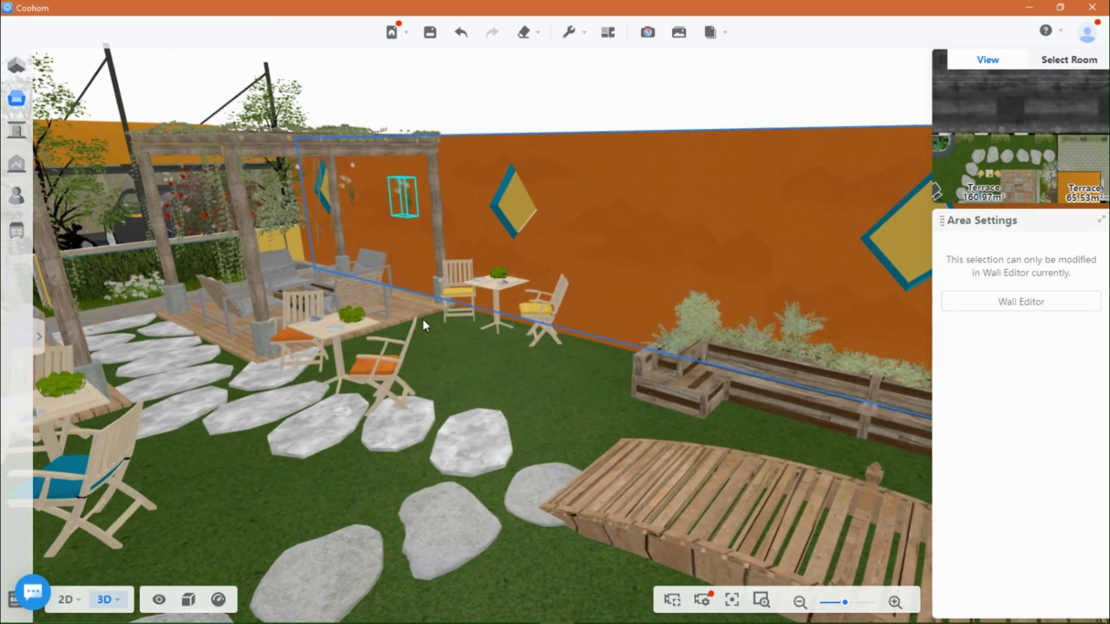
{"action": "scroll", "coordinate": [422, 319], "scroll_direction": "up", "scroll_amount": 6}
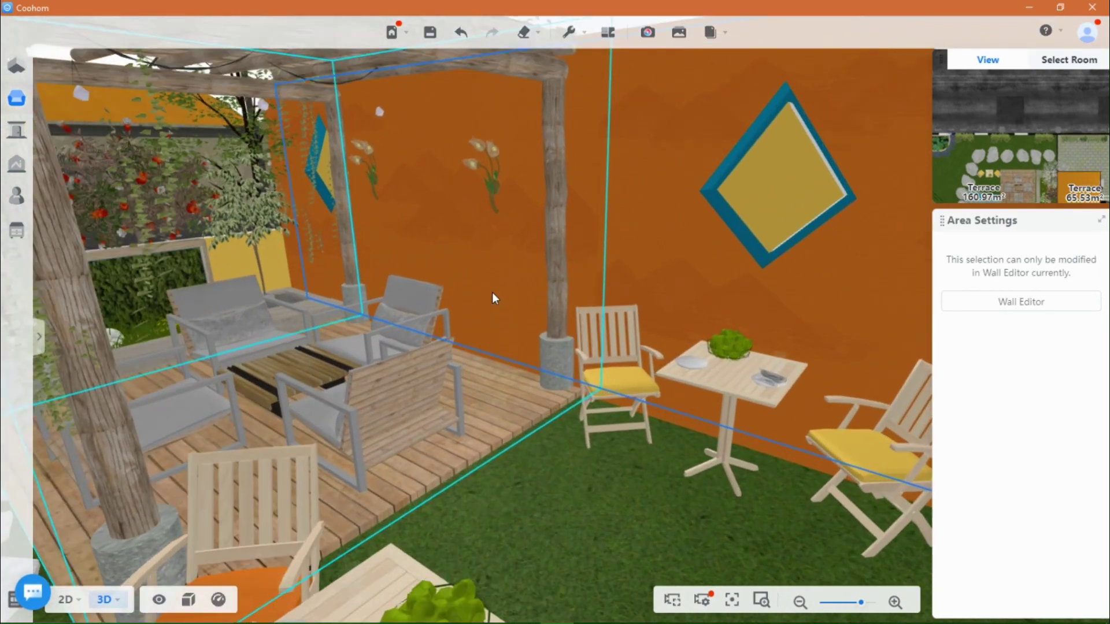
{"action": "left_click", "coordinate": [487, 184]}
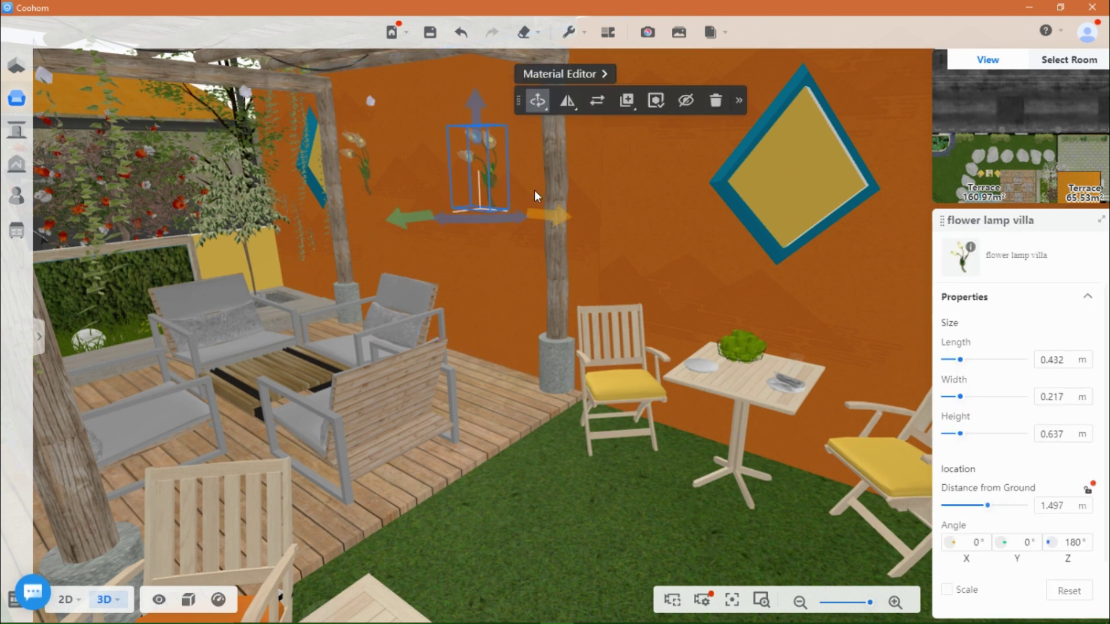
{"action": "mouse_move", "coordinate": [969, 247]}
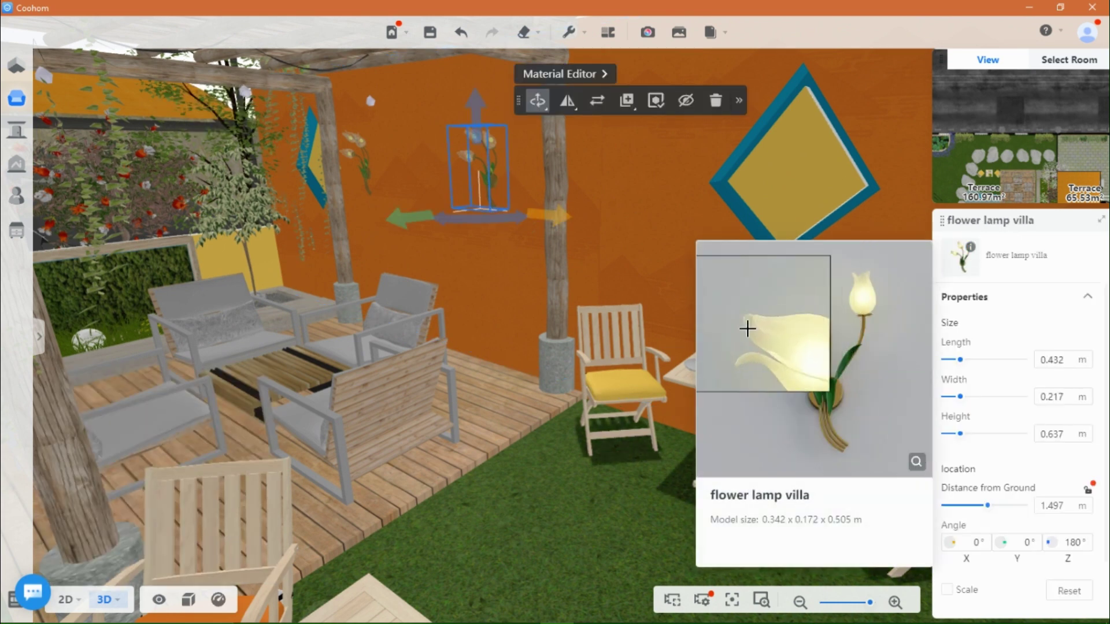
{"action": "left_click", "coordinate": [583, 514]}
Place the small square Yadi - New Freedom Coffee table from the table models on the grass in front of the flower bed bench.
{"action": "scroll", "coordinate": [535, 460], "scroll_direction": "down", "scroll_amount": 8}
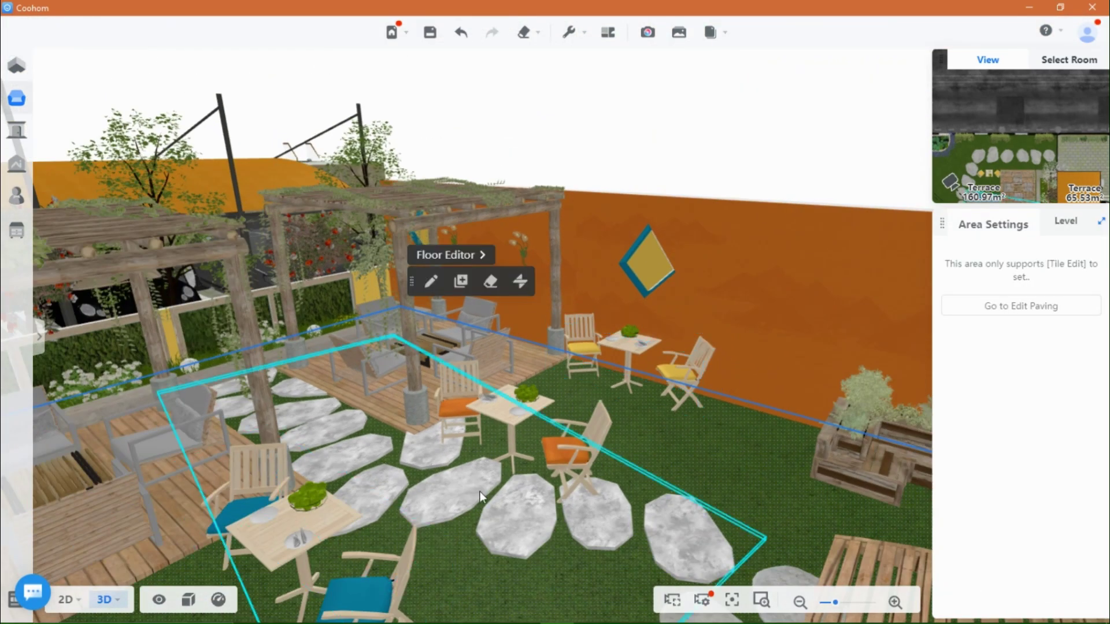
{"action": "left_click_drag", "start_coordinate": [479, 497], "coordinate": [405, 300]}
{"action": "left_click_drag", "start_coordinate": [744, 342], "coordinate": [634, 462]}
{"action": "scroll", "coordinate": [612, 428], "scroll_direction": "up", "scroll_amount": 3}
{"action": "left_click", "coordinate": [40, 337]}
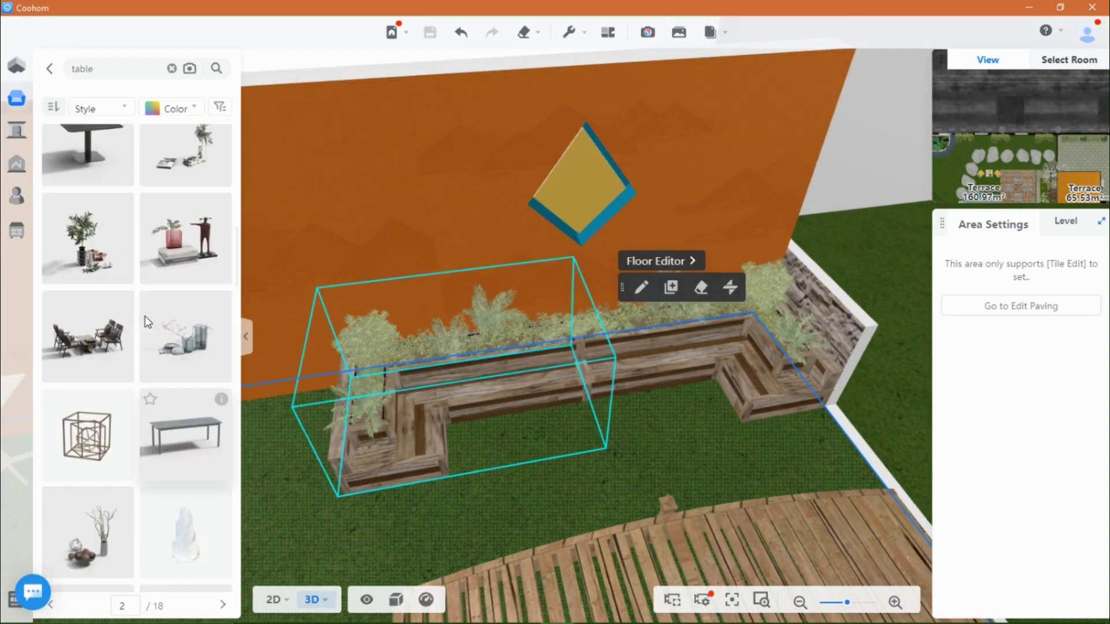
{"action": "scroll", "coordinate": [146, 318], "scroll_direction": "up", "scroll_amount": 4}
{"action": "left_click", "coordinate": [110, 425]}
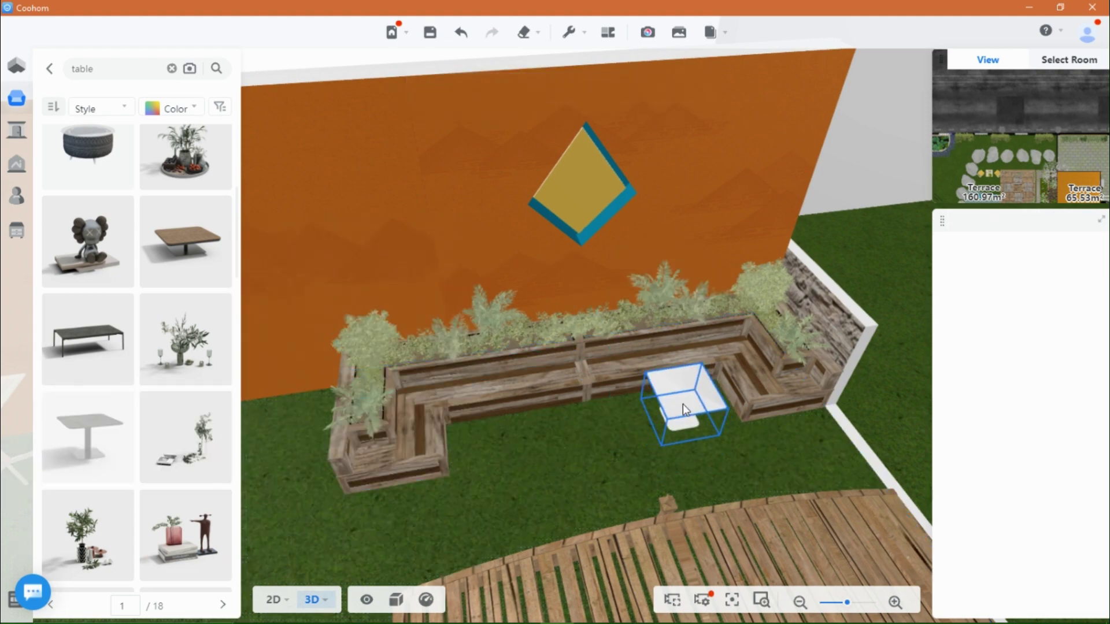
{"action": "left_click", "coordinate": [682, 404]}
{"action": "left_click_drag", "start_coordinate": [682, 404], "coordinate": [609, 429]}
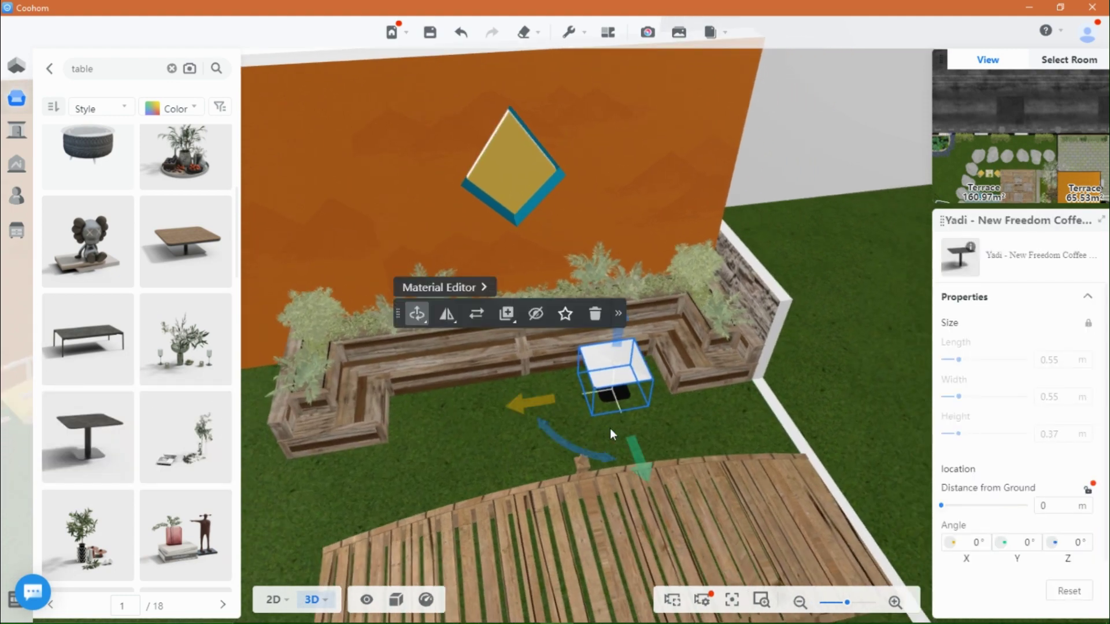
Duplicate the small square coffee table and place the copy in front of the other half of the flower bed bench.
{"action": "left_click", "coordinate": [688, 429]}
{"action": "scroll", "coordinate": [686, 428], "scroll_direction": "up", "scroll_amount": 2}
{"action": "left_click", "coordinate": [625, 384]}
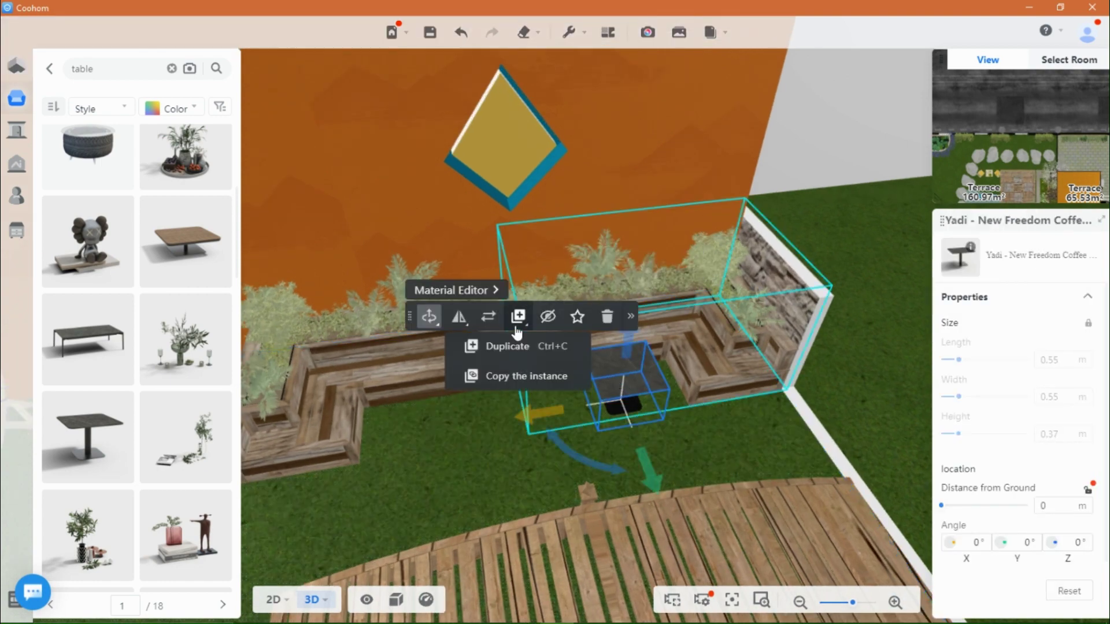
{"action": "left_click", "coordinate": [503, 347]}
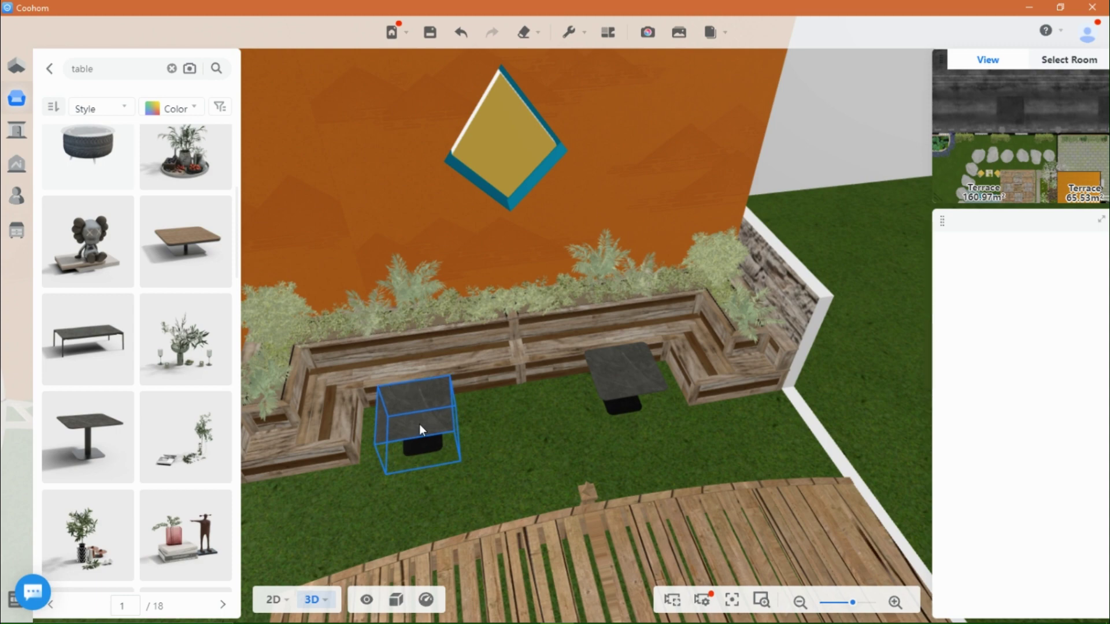
{"action": "left_click", "coordinate": [420, 421]}
{"action": "left_click_drag", "start_coordinate": [593, 450], "coordinate": [560, 429]}
{"action": "left_click_drag", "start_coordinate": [350, 520], "coordinate": [444, 515]}
{"action": "scroll", "coordinate": [707, 422], "scroll_direction": "up", "scroll_amount": 2}
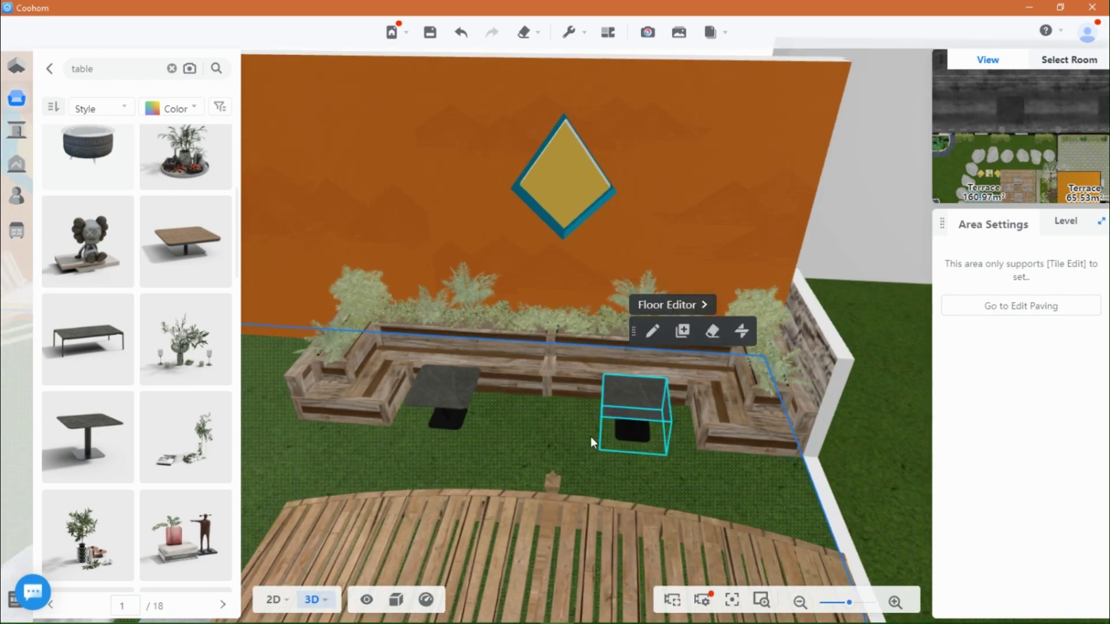
Use the Material Brush to copy the light wood of the garden dining table onto both coffee tables by the bench.
{"action": "scroll", "coordinate": [382, 419], "scroll_direction": "down", "scroll_amount": 3}
{"action": "right_click_drag", "start_coordinate": [588, 350], "coordinate": [629, 384]}
{"action": "left_click_drag", "start_coordinate": [629, 384], "coordinate": [354, 394]}
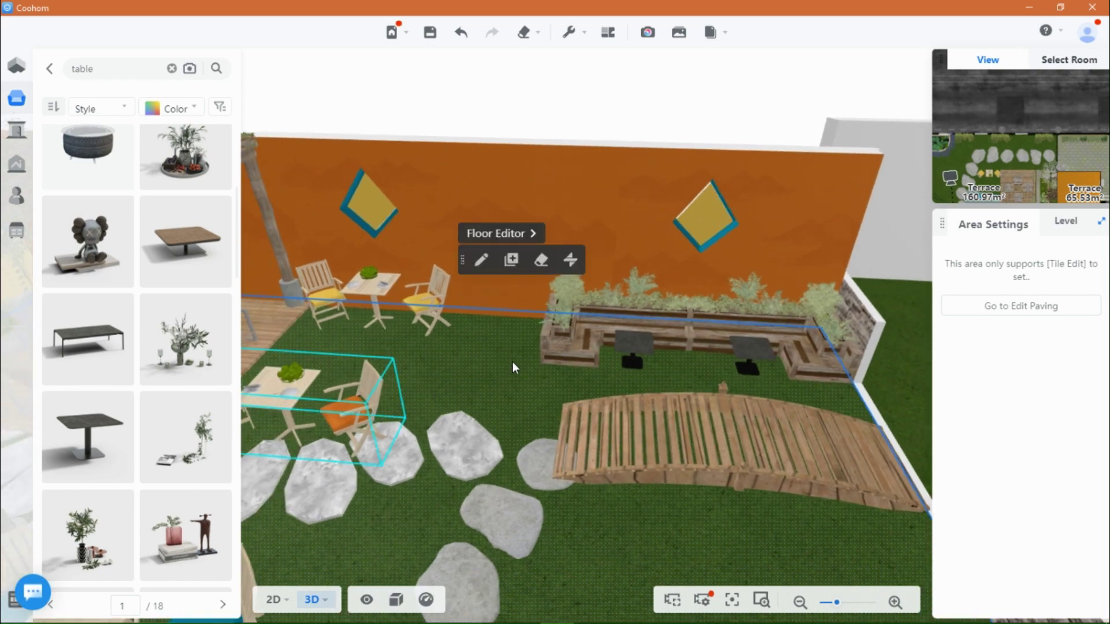
{"action": "left_click", "coordinate": [569, 32]}
{"action": "key", "text": "m"}
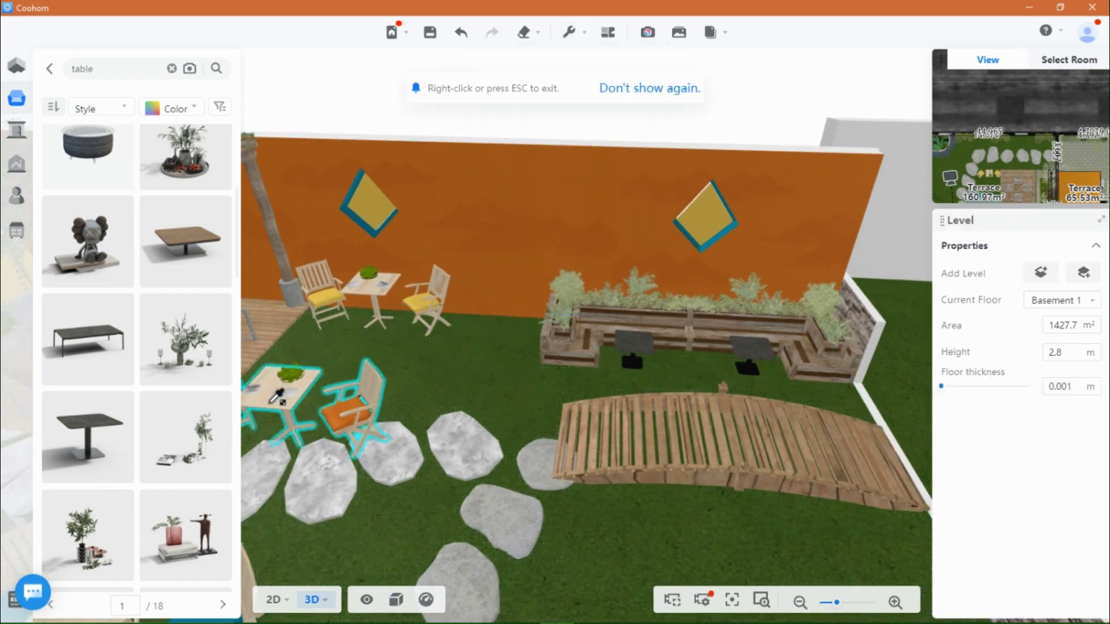
{"action": "left_click", "coordinate": [643, 342]}
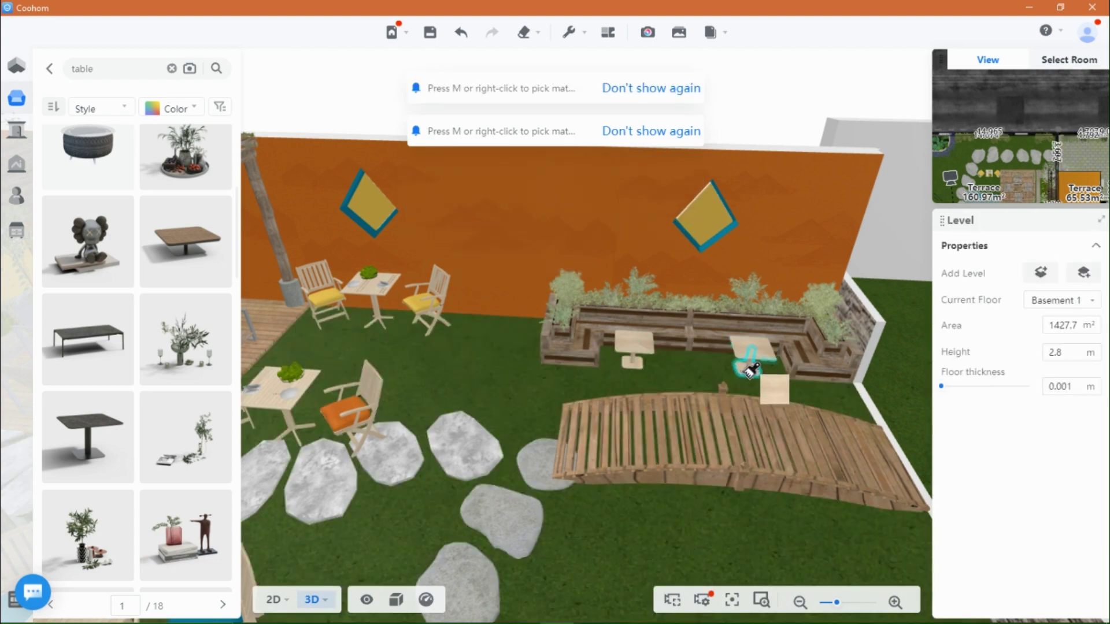
{"action": "left_click", "coordinate": [798, 400]}
{"action": "key", "text": "Escape"}
{"action": "left_click", "coordinate": [706, 380]}
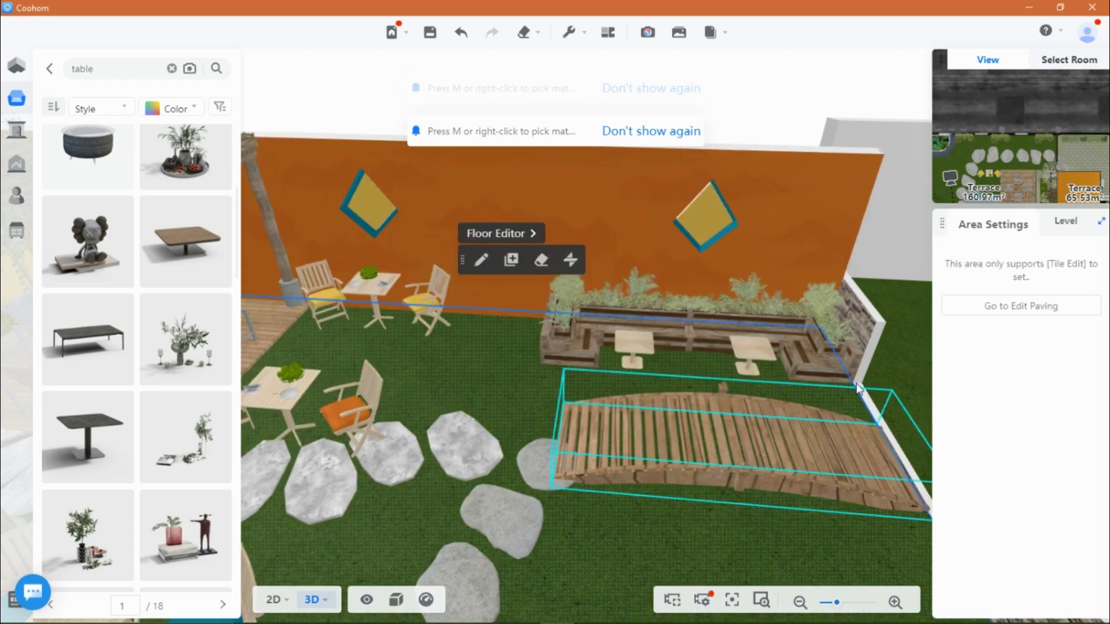
Select the domed, plant-covered pavilion on the adjoining lawn, show its model details, and deselect it.
{"action": "right_click_drag", "start_coordinate": [863, 300], "coordinate": [693, 354]}
{"action": "scroll", "coordinate": [693, 355], "scroll_direction": "down", "scroll_amount": 2}
{"action": "mouse_move", "coordinate": [428, 411]}
{"action": "left_mouse_down"}
{"action": "mouse_move", "coordinate": [471, 411]}
{"action": "mouse_move", "coordinate": [439, 405]}
{"action": "left_mouse_up"}
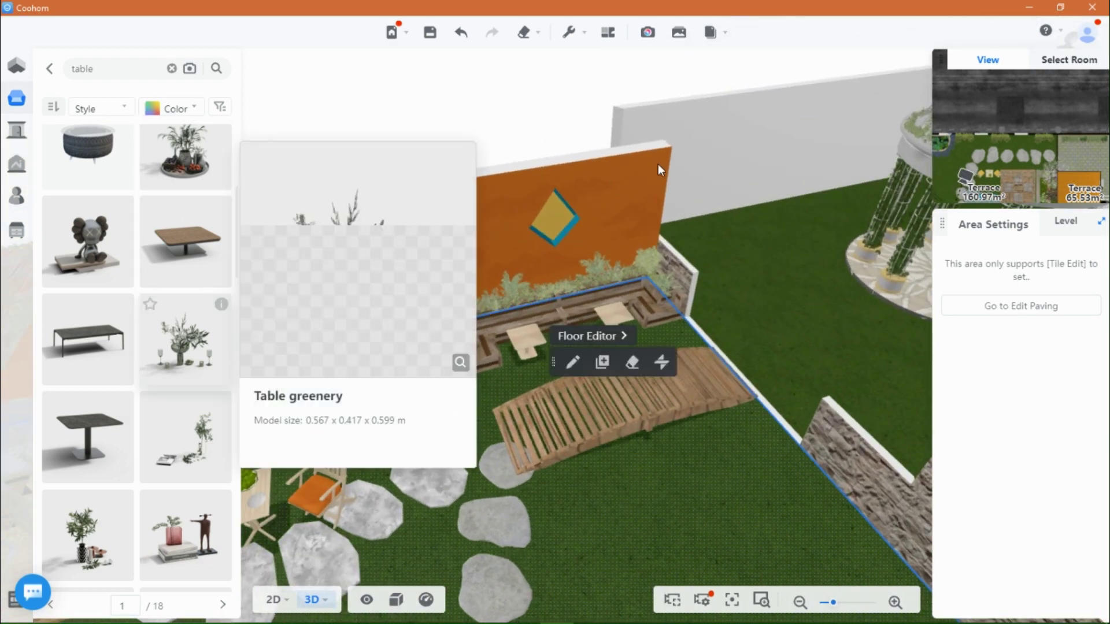
{"action": "left_click", "coordinate": [246, 337]}
{"action": "left_click_drag", "start_coordinate": [716, 337], "coordinate": [530, 357]}
{"action": "left_click_drag", "start_coordinate": [865, 315], "coordinate": [406, 240]}
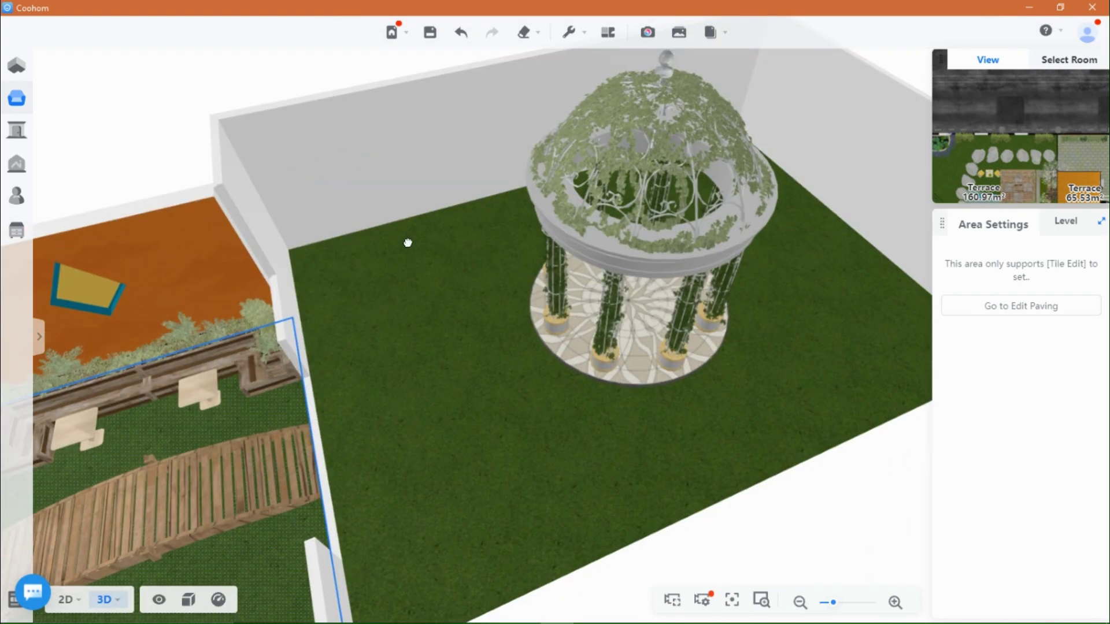
{"action": "left_click_drag", "start_coordinate": [391, 497], "coordinate": [520, 346]}
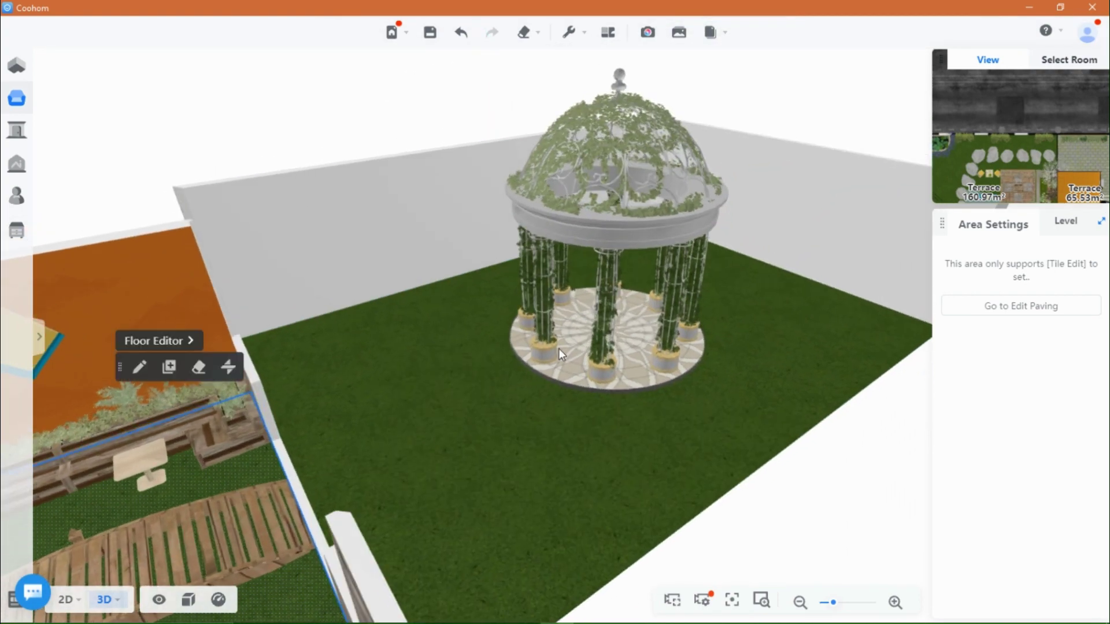
{"action": "left_click", "coordinate": [622, 230]}
{"action": "mouse_move", "coordinate": [971, 246]}
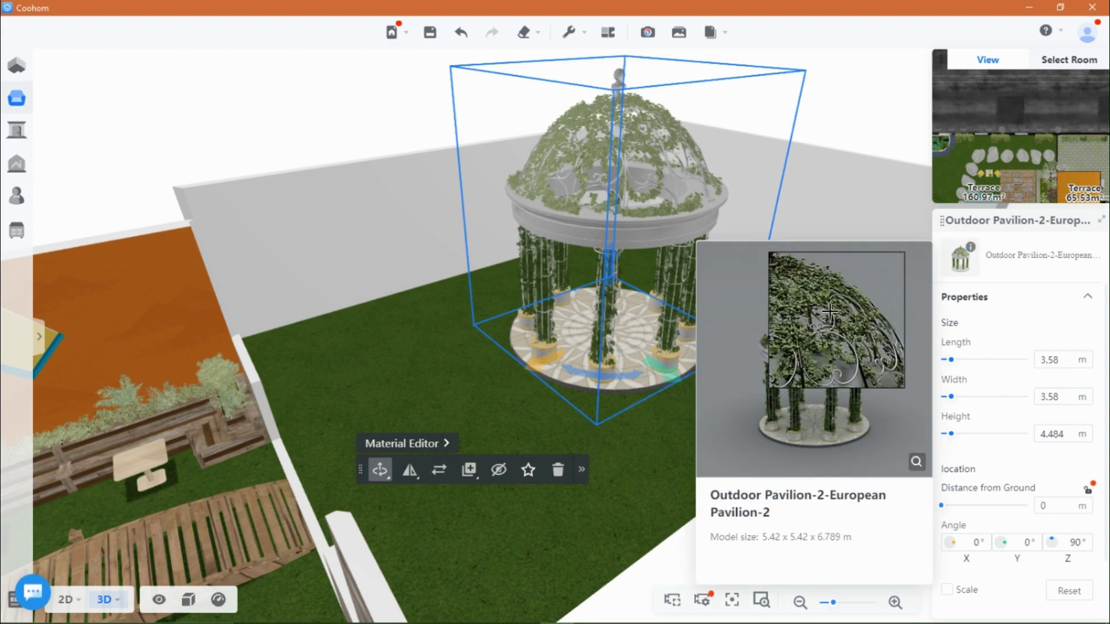
{"action": "left_click", "coordinate": [378, 380]}
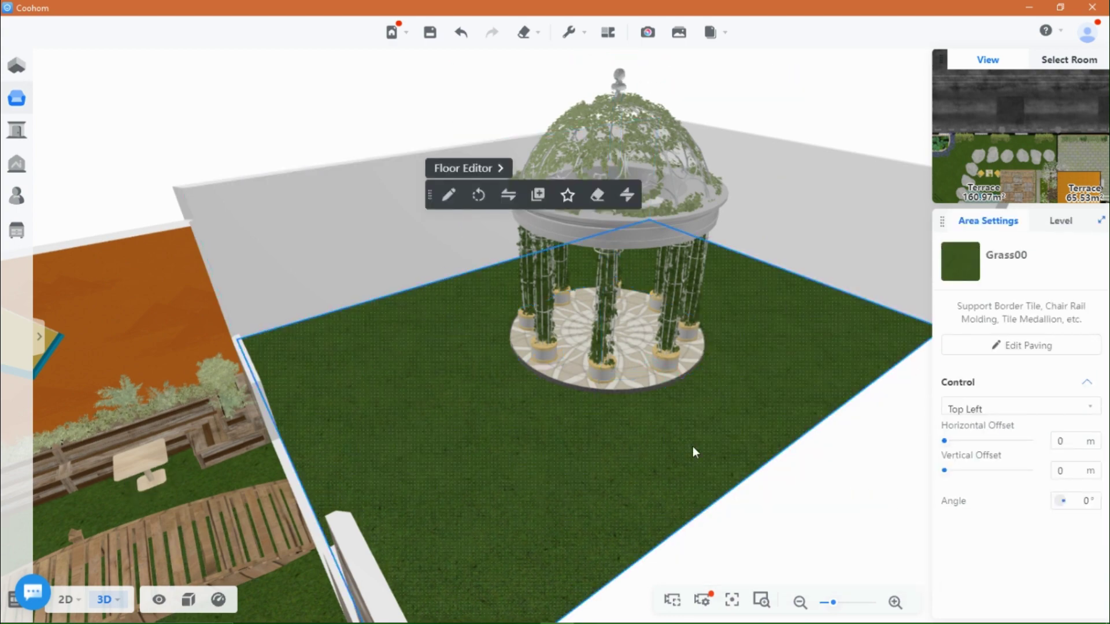
{"action": "left_click_drag", "start_coordinate": [692, 446], "coordinate": [408, 384]}
Return to the public model library and search it for "stone".
{"action": "left_click", "coordinate": [40, 340]}
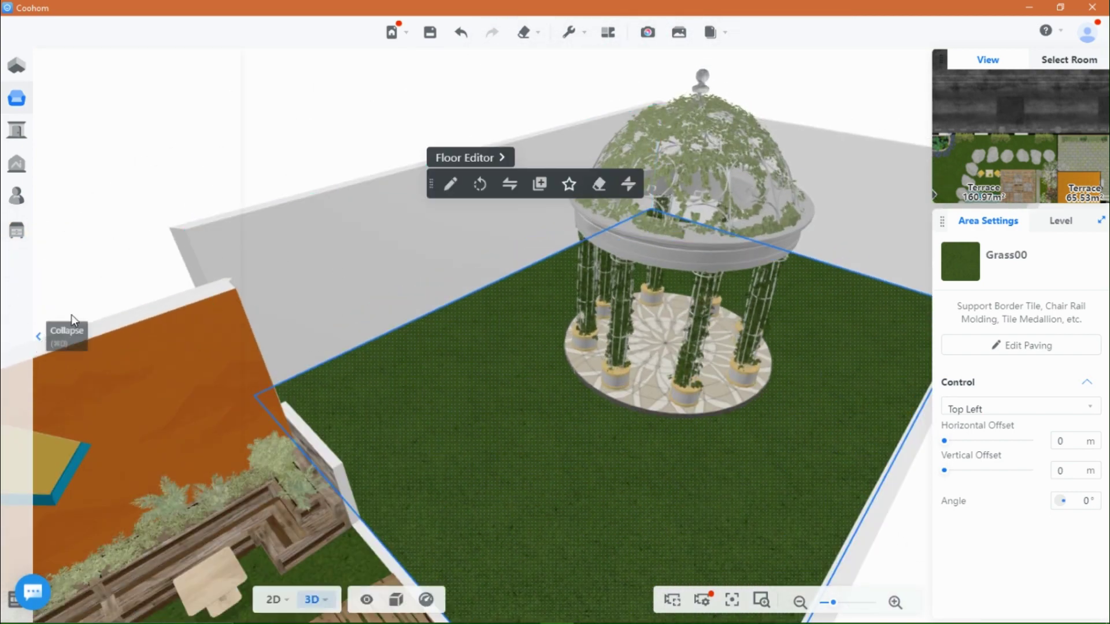
{"action": "left_click", "coordinate": [52, 72]}
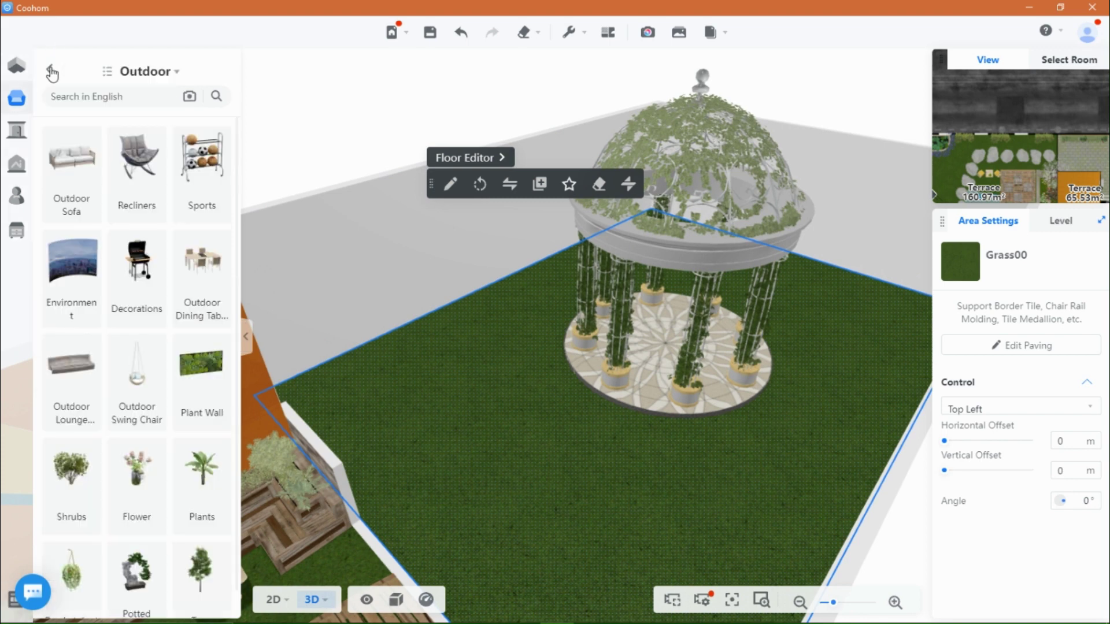
{"action": "left_click", "coordinate": [51, 71]}
{"action": "left_click", "coordinate": [141, 94]}
{"action": "type", "text": "stone"}
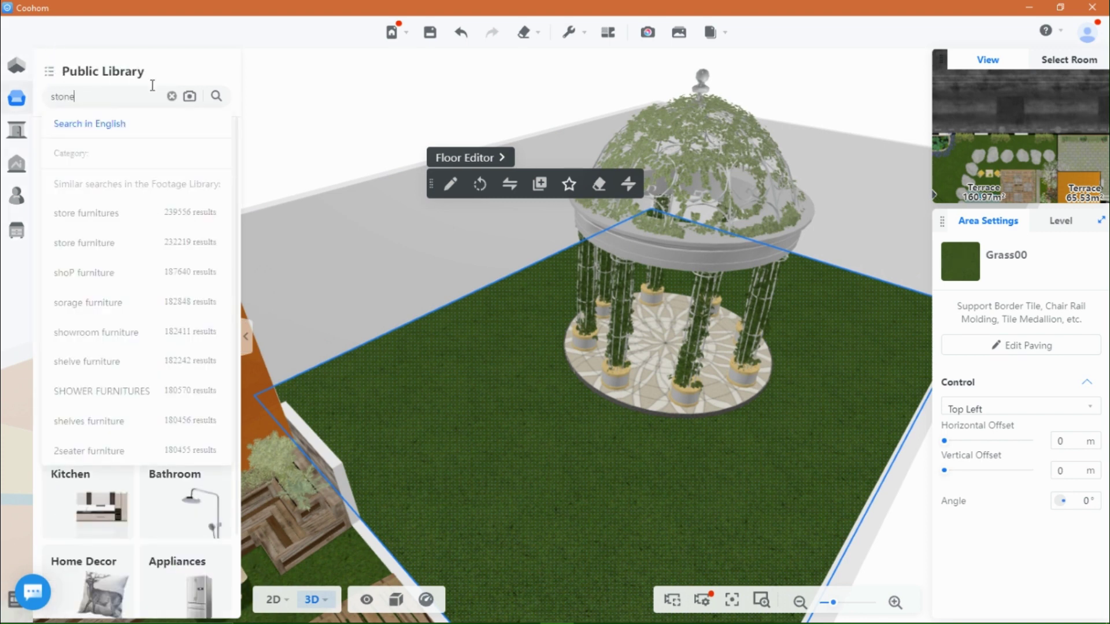
{"action": "key", "text": "Return"}
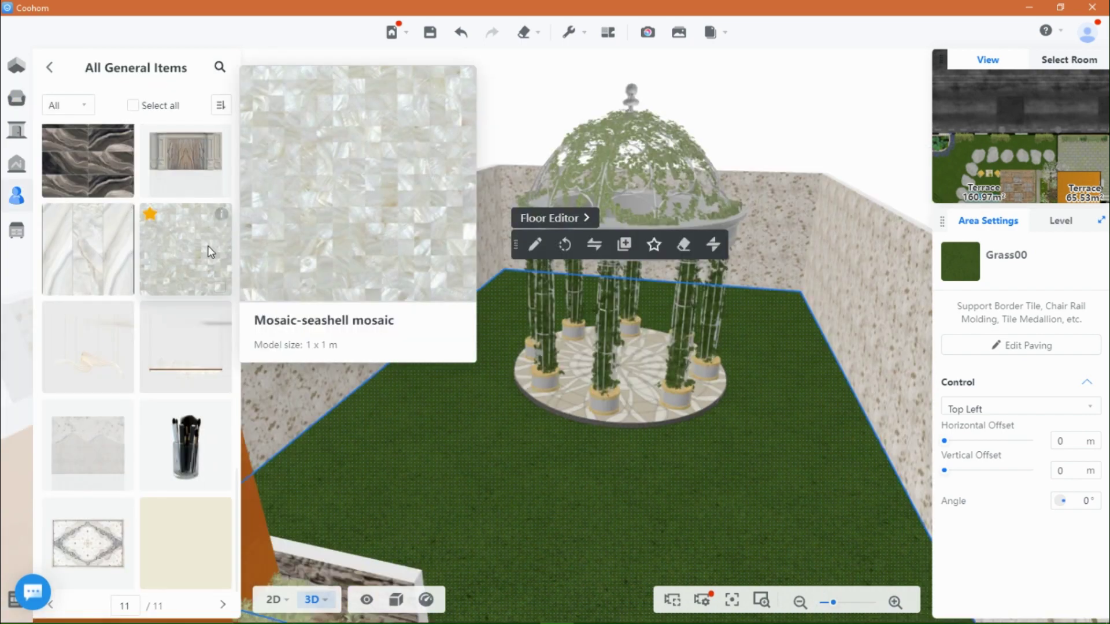
Apply the Mosaic-seashell mosaic to one wall around the pavilion lawn and brush it onto the two adjoining walls.
{"action": "left_click_drag", "start_coordinate": [185, 248], "coordinate": [306, 318]}
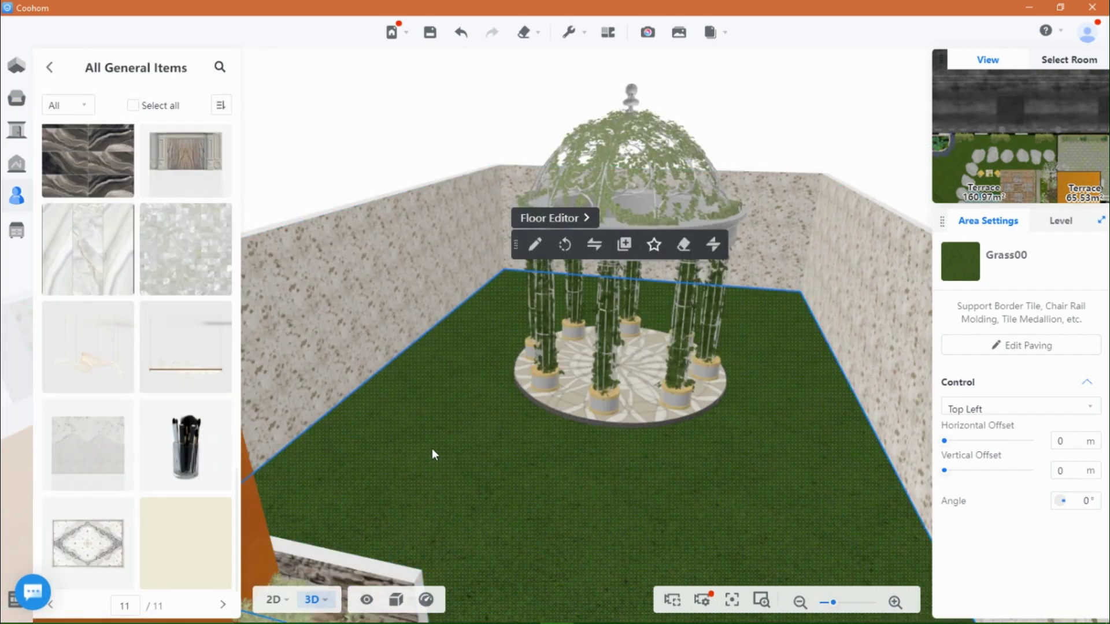
{"action": "mouse_move", "coordinate": [432, 449]}
{"action": "left_mouse_down"}
{"action": "mouse_move", "coordinate": [376, 443]}
{"action": "mouse_move", "coordinate": [413, 448]}
{"action": "left_mouse_up"}
{"action": "mouse_move", "coordinate": [573, 33]}
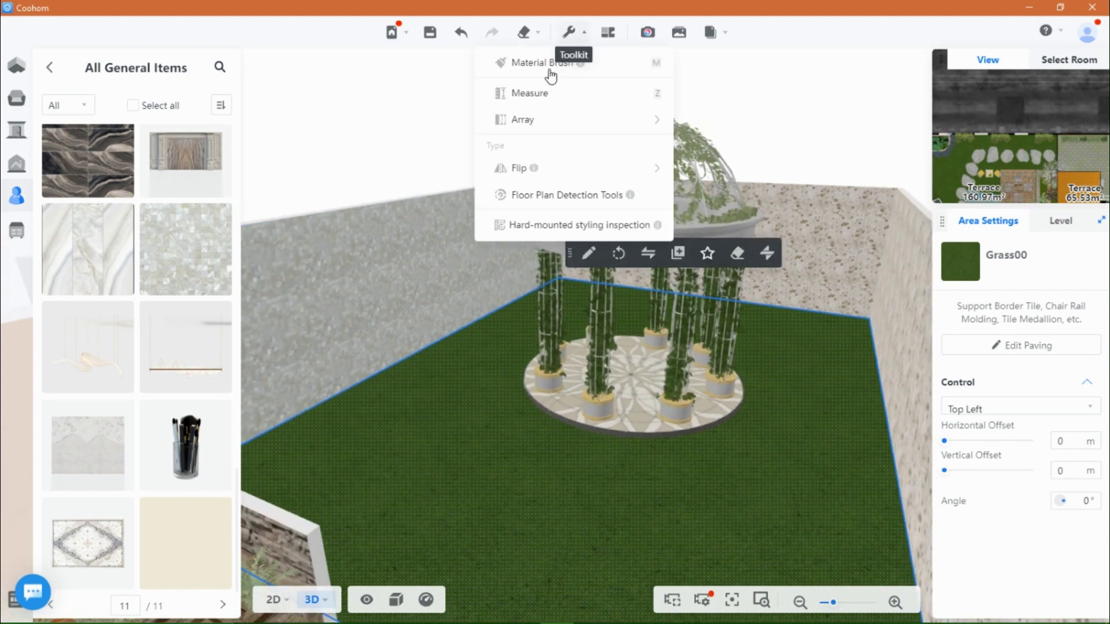
{"action": "key", "text": "m"}
{"action": "left_click", "coordinate": [809, 258]}
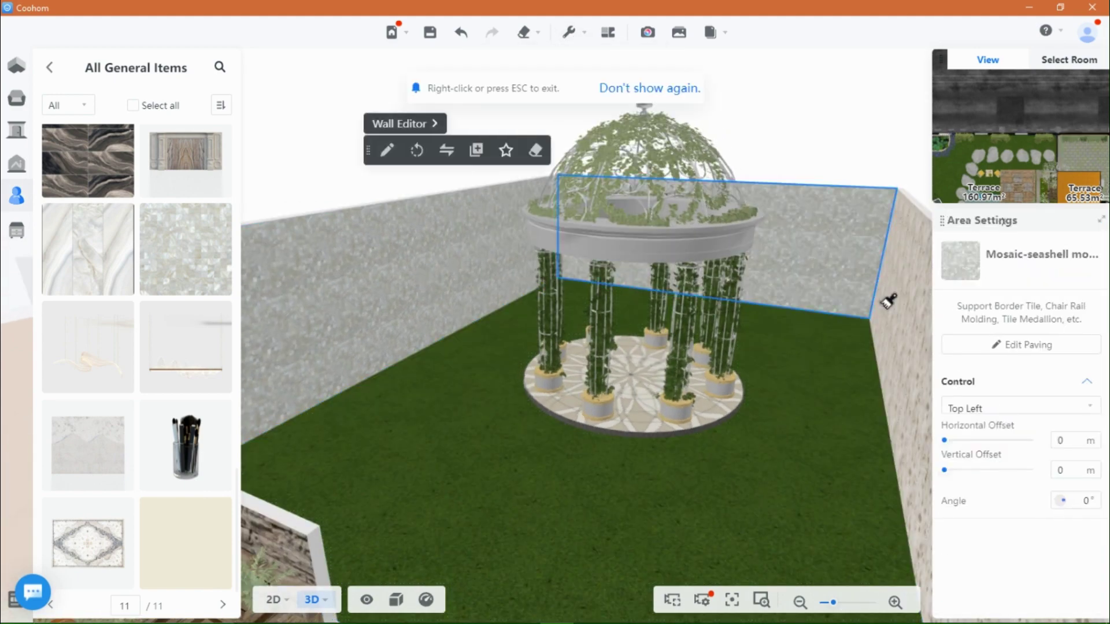
{"action": "left_click", "coordinate": [910, 327]}
Brush the seashell mosaic onto the remaining walls around the pavilion lawn, undoing any strokes that land on the wrong surface.
{"action": "left_click", "coordinate": [476, 386]}
{"action": "mouse_move", "coordinate": [471, 386]}
{"action": "left_mouse_down"}
{"action": "mouse_move", "coordinate": [341, 431]}
{"action": "mouse_move", "coordinate": [210, 404]}
{"action": "left_mouse_up"}
{"action": "key", "text": "ctrl+z"}
{"action": "left_click", "coordinate": [384, 240]}
{"action": "left_click", "coordinate": [340, 400]}
{"action": "key", "text": "ctrl+z"}
{"action": "left_click", "coordinate": [446, 236]}
{"action": "left_click_drag", "start_coordinate": [446, 236], "coordinate": [304, 210]}
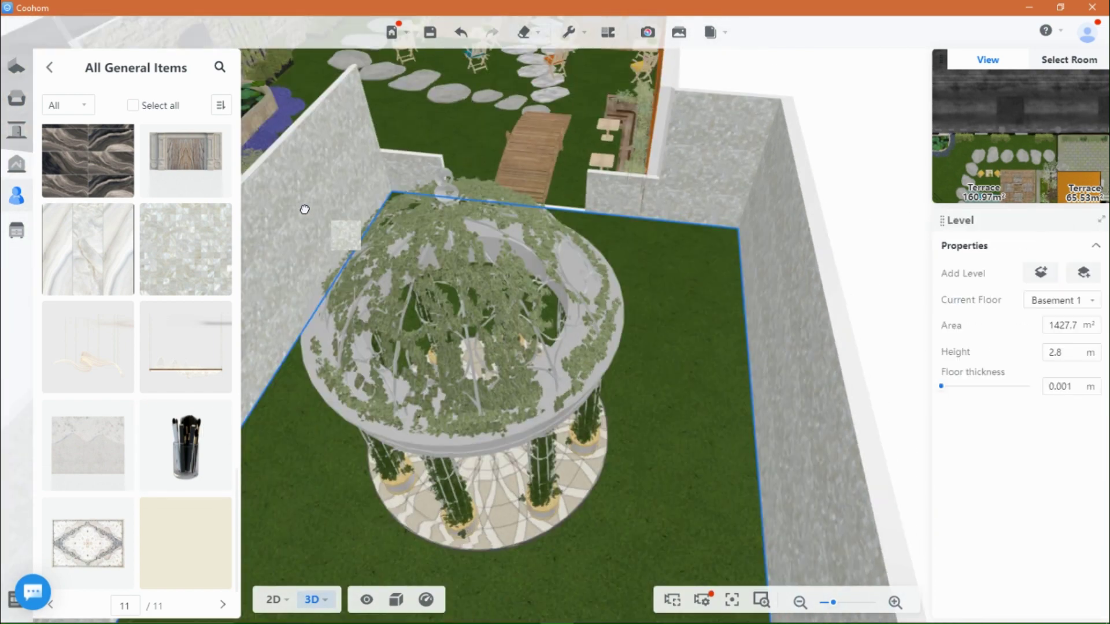
{"action": "left_click_drag", "start_coordinate": [379, 168], "coordinate": [478, 165]}
{"action": "left_click", "coordinate": [687, 306]}
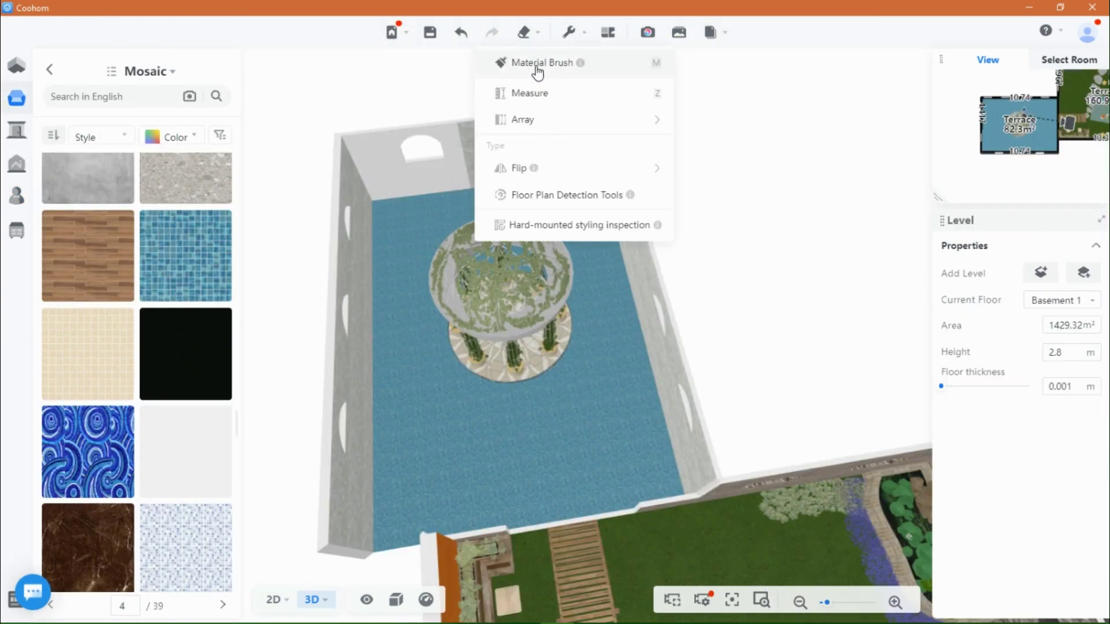
{"action": "left_click", "coordinate": [562, 66]}
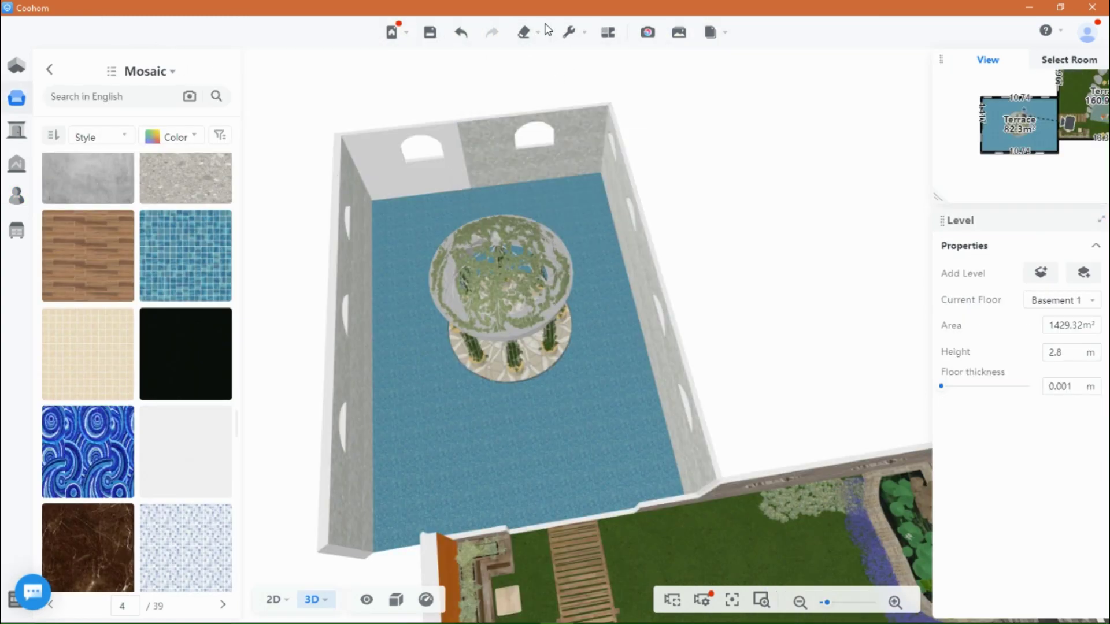
{"action": "mouse_move", "coordinate": [391, 397]}
{"action": "left_mouse_down"}
{"action": "mouse_move", "coordinate": [354, 346]}
{"action": "mouse_move", "coordinate": [300, 375]}
{"action": "left_mouse_up"}
{"action": "left_click_drag", "start_coordinate": [463, 357], "coordinate": [390, 494]}
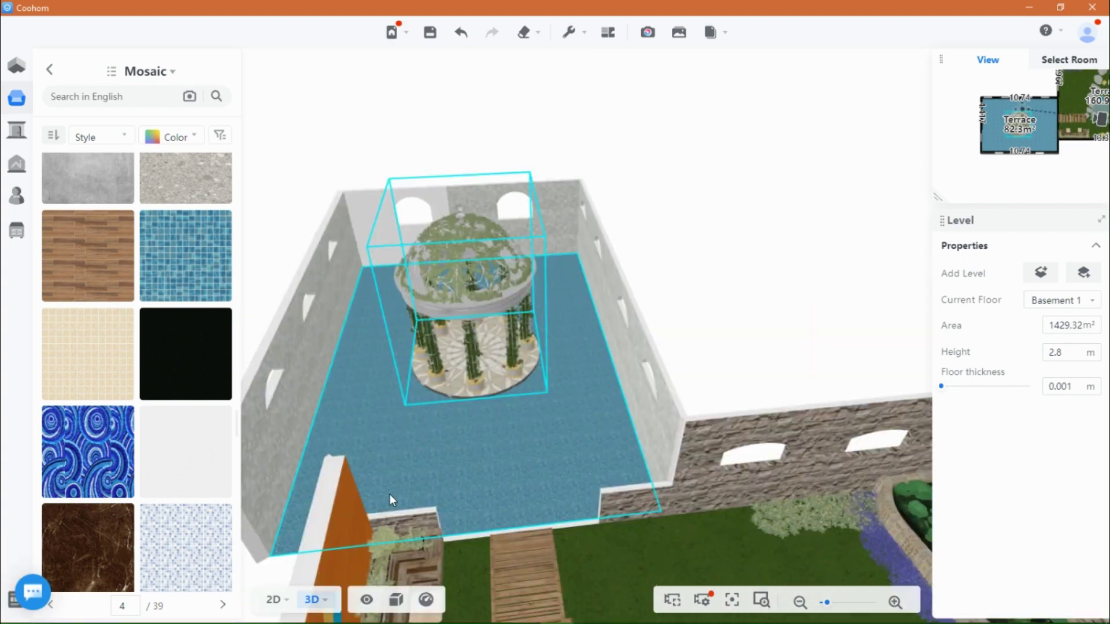
In the 2D floor plan, draw a 0.24 m thick wall about 10.9 m long across the blue-tiled terrace, through the pavilion.
{"action": "left_click", "coordinate": [273, 599]}
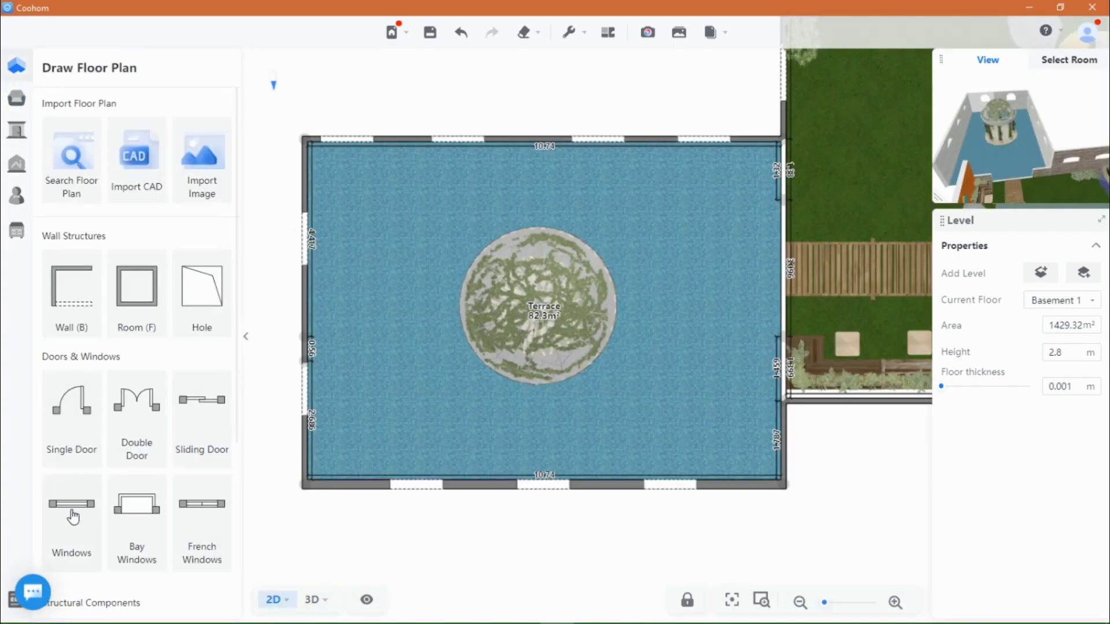
{"action": "scroll", "coordinate": [90, 362], "scroll_direction": "down", "scroll_amount": 4}
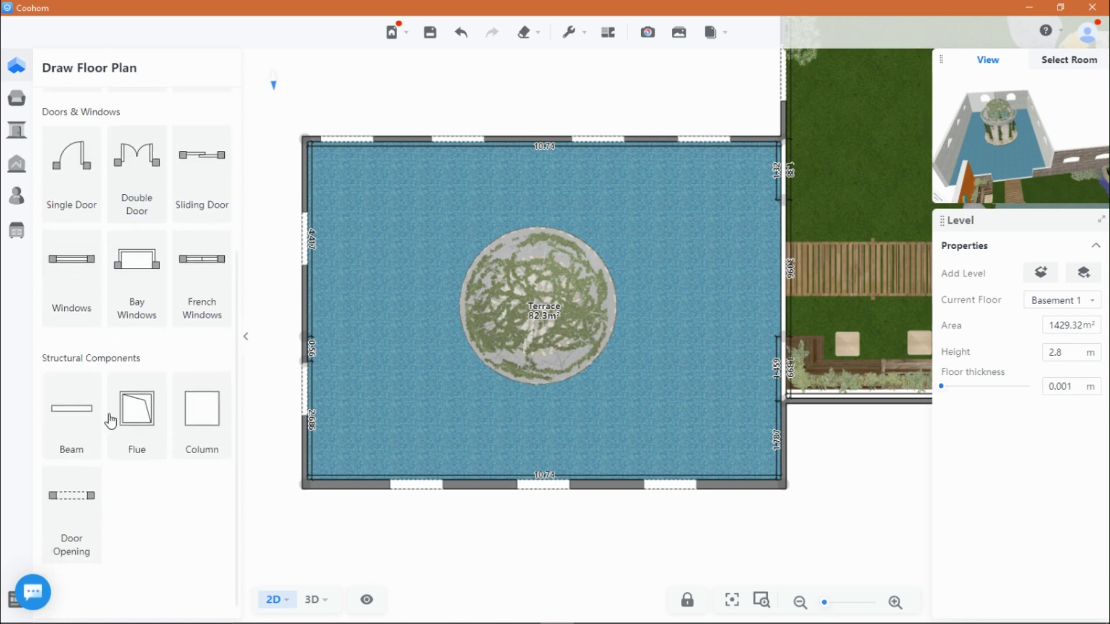
{"action": "scroll", "coordinate": [90, 363], "scroll_direction": "up", "scroll_amount": 5}
{"action": "left_click", "coordinate": [70, 289]}
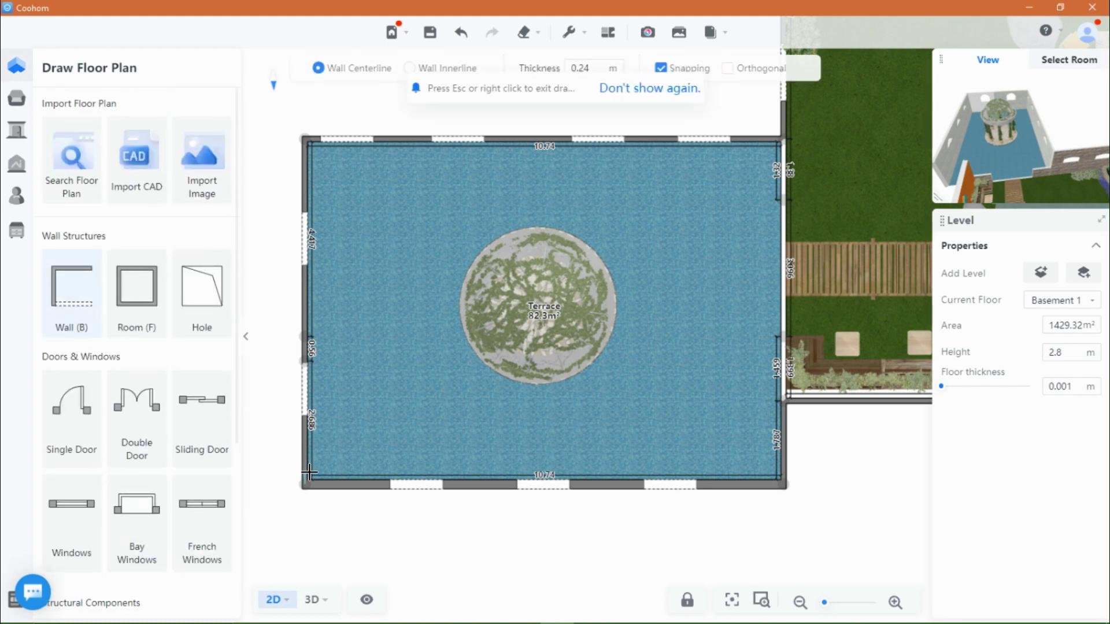
{"action": "left_click", "coordinate": [306, 471]}
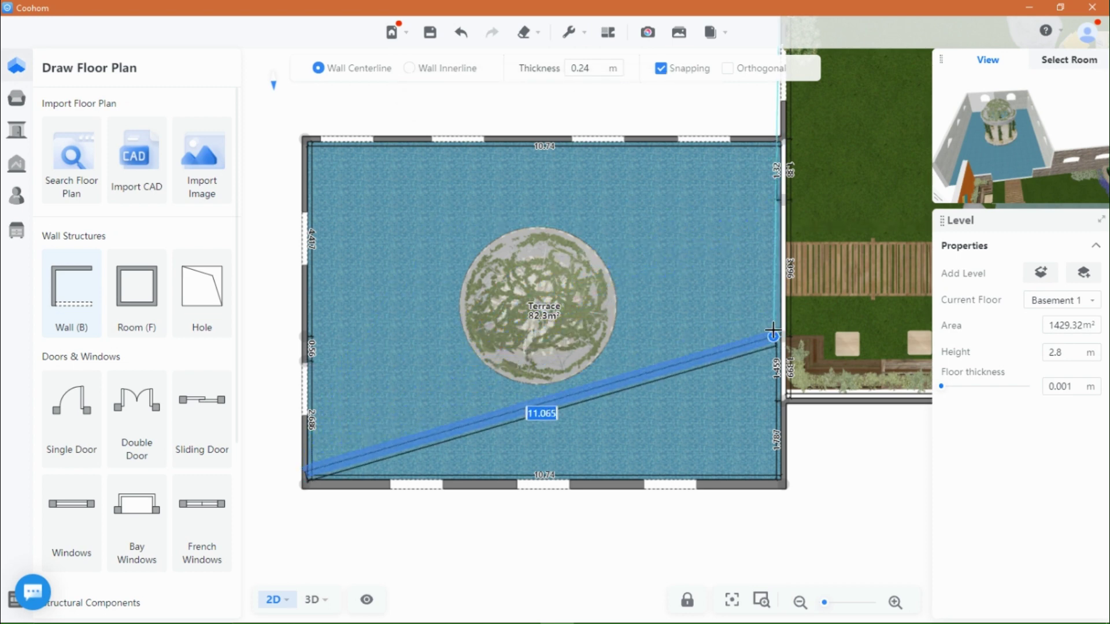
{"action": "key", "text": "Escape"}
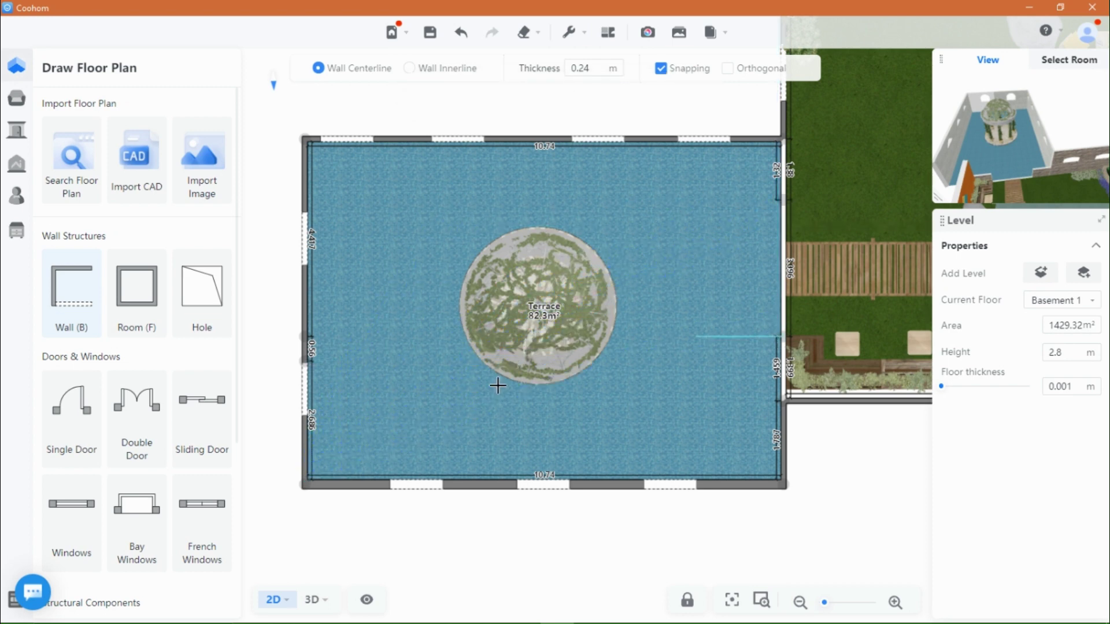
{"action": "left_click", "coordinate": [306, 304]}
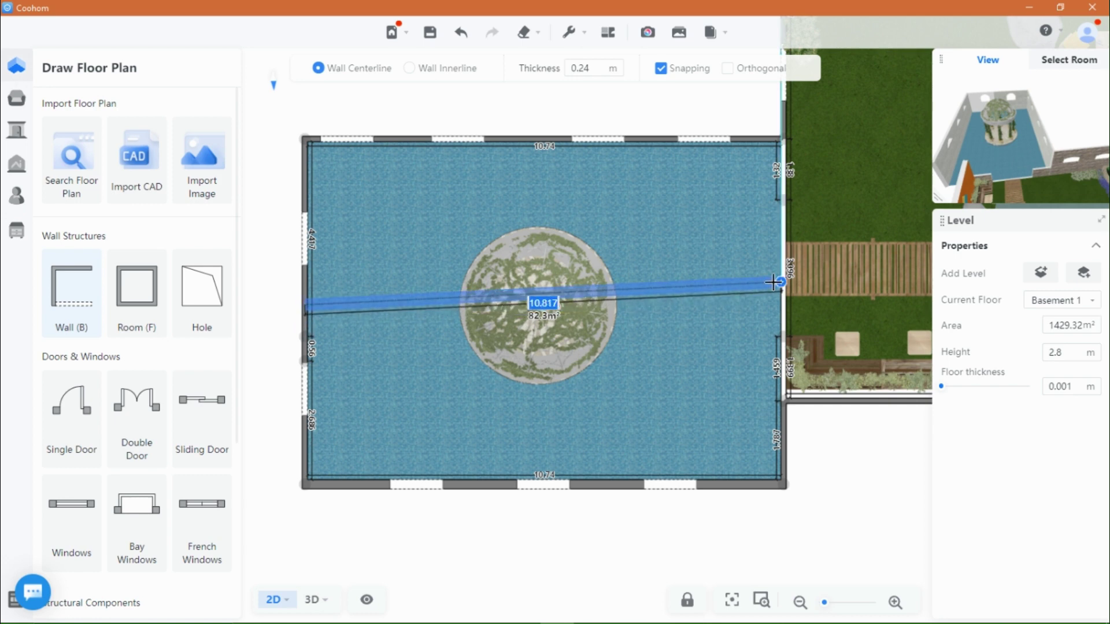
{"action": "left_click", "coordinate": [774, 336]}
{"action": "key", "text": "Escape"}
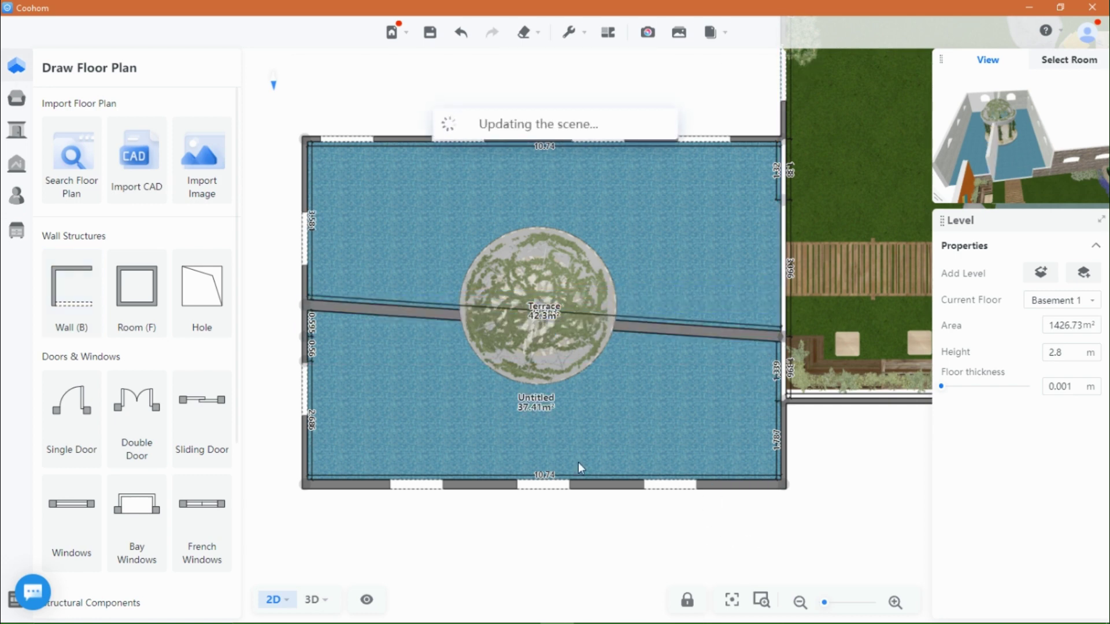
Convert the dividing wall into a curve and reshape its bend by moving the control point near the terrace's outer end.
{"action": "left_click", "coordinate": [666, 334]}
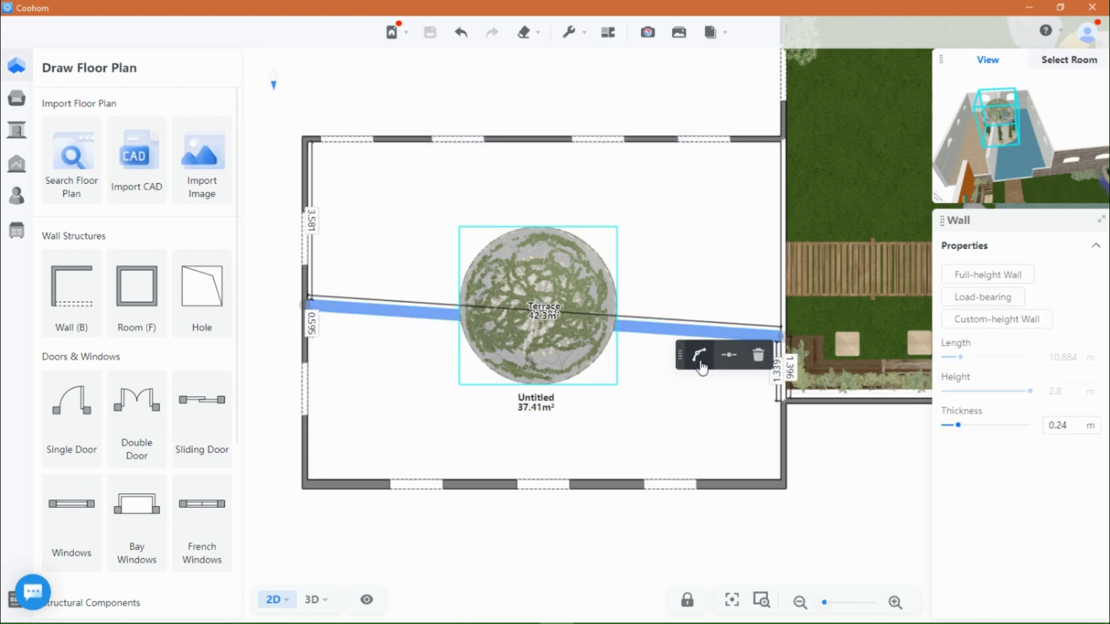
{"action": "left_click", "coordinate": [701, 356]}
{"action": "left_click_drag", "start_coordinate": [560, 80], "coordinate": [328, 226]}
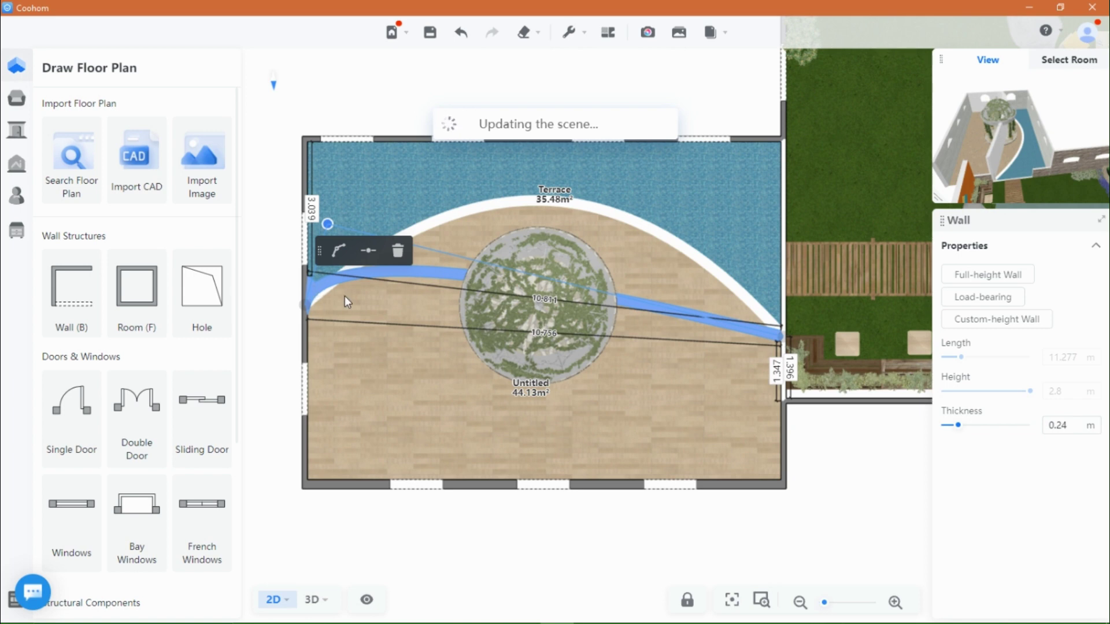
Switch to the 3D view and examine the curved dividing wall beside the pavilion and the blue-tiled area.
{"action": "left_click", "coordinate": [312, 601]}
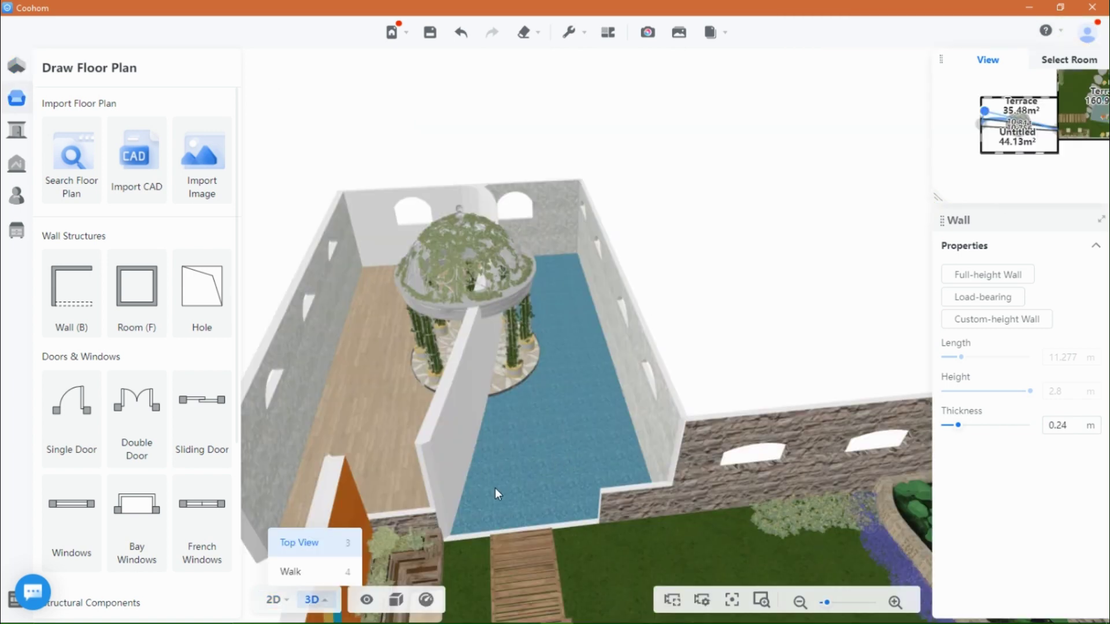
{"action": "left_click", "coordinate": [409, 475]}
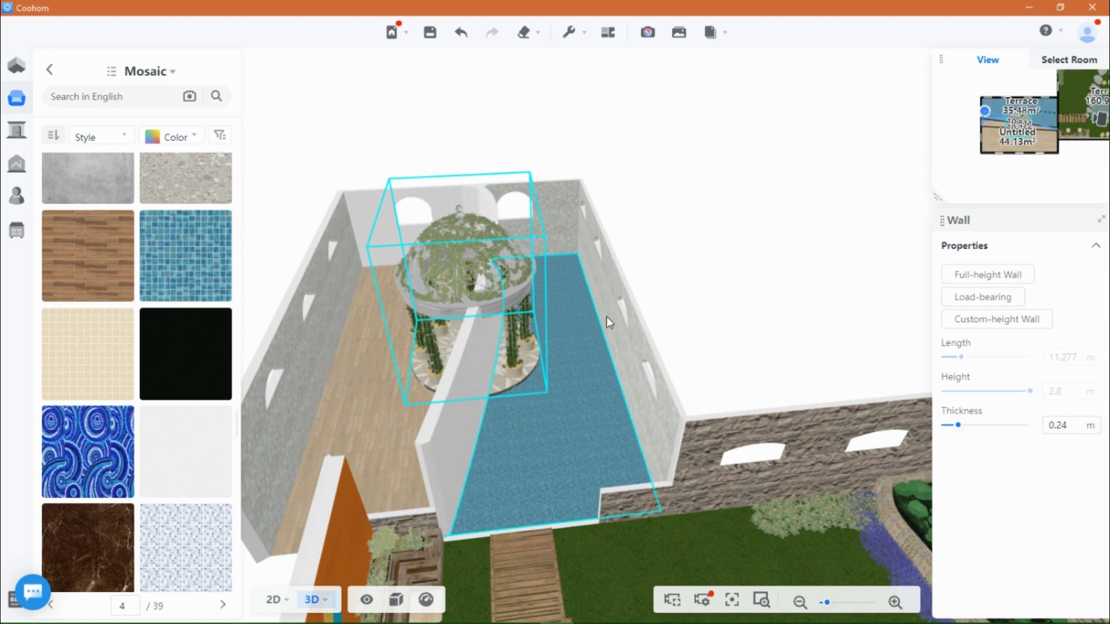
{"action": "left_click_drag", "start_coordinate": [482, 520], "coordinate": [625, 483]}
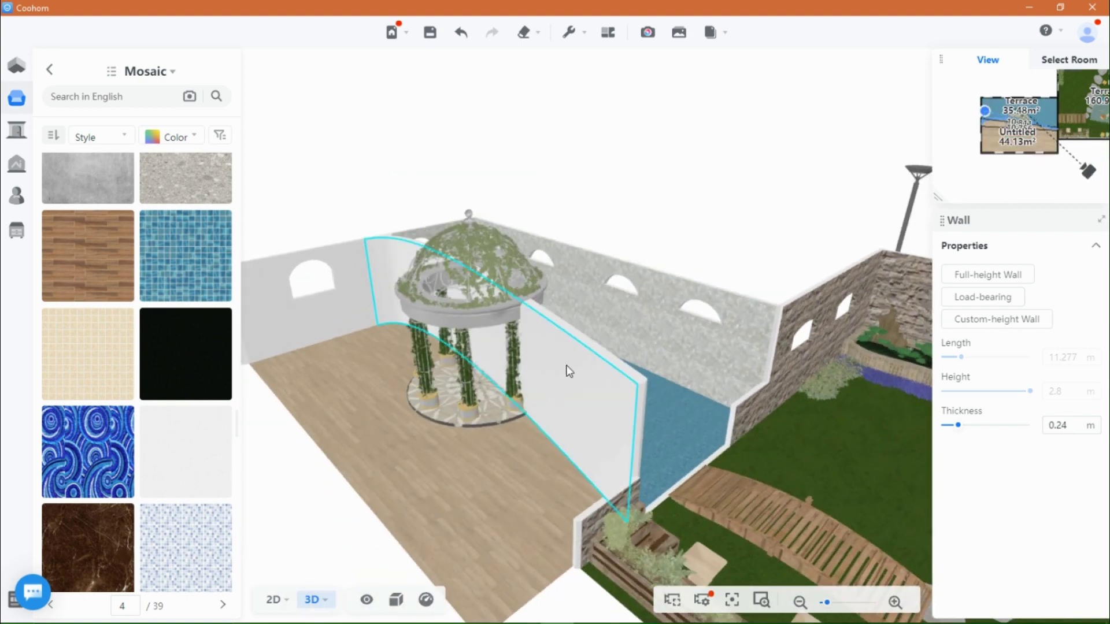
In the 2D floor plan, split the curved dividing wall at two points, beside and under the pavilion, into three segments.
{"action": "left_click_drag", "start_coordinate": [590, 415], "coordinate": [398, 565]}
{"action": "left_click", "coordinate": [274, 599]}
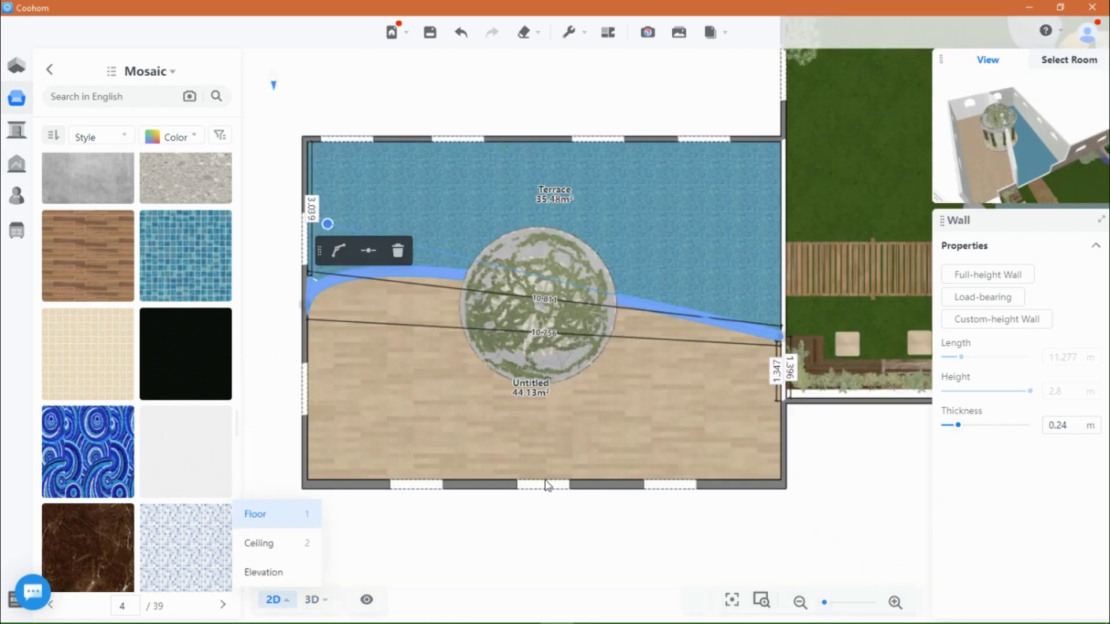
{"action": "left_click_drag", "start_coordinate": [688, 393], "coordinate": [637, 337]}
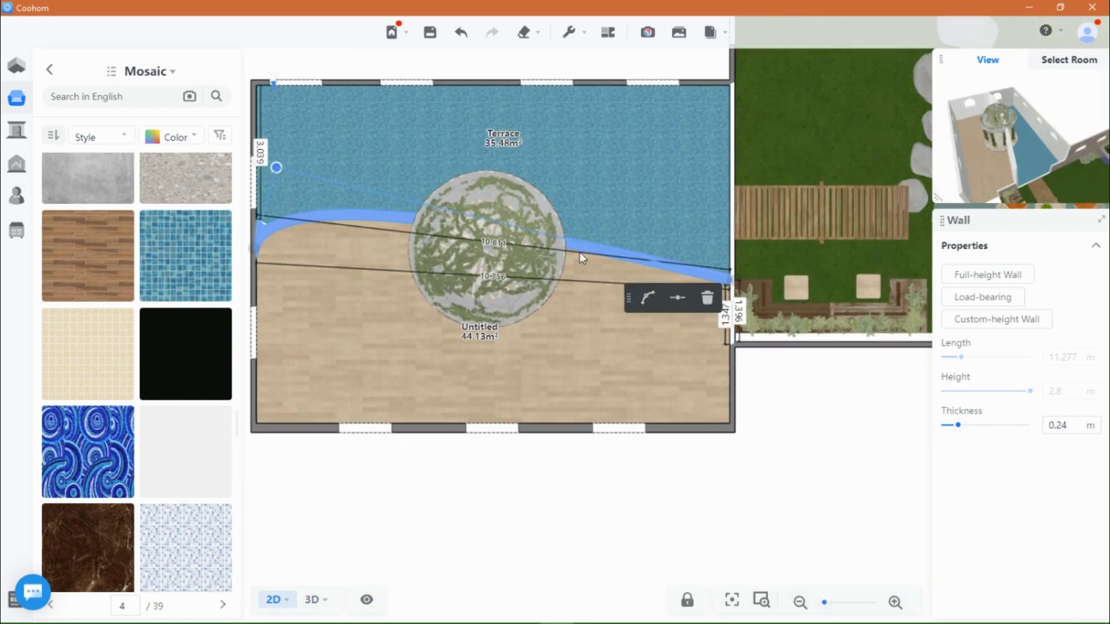
{"action": "scroll", "coordinate": [580, 251], "scroll_direction": "up", "scroll_amount": 2}
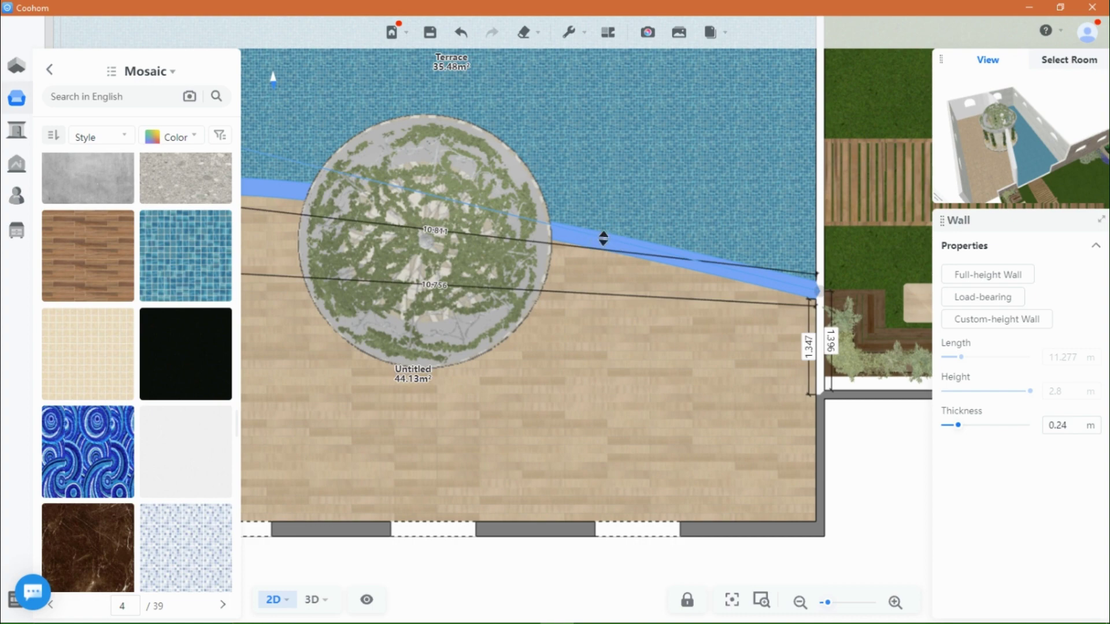
{"action": "scroll", "coordinate": [602, 238], "scroll_direction": "down", "scroll_amount": 3}
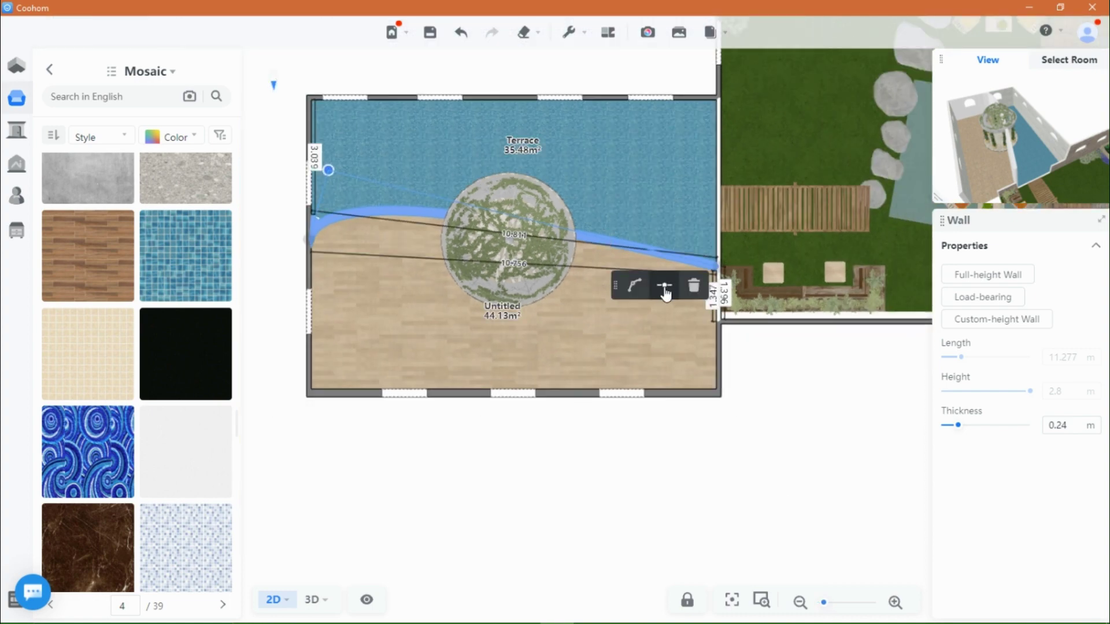
{"action": "left_click", "coordinate": [664, 288]}
{"action": "left_click", "coordinate": [417, 240]}
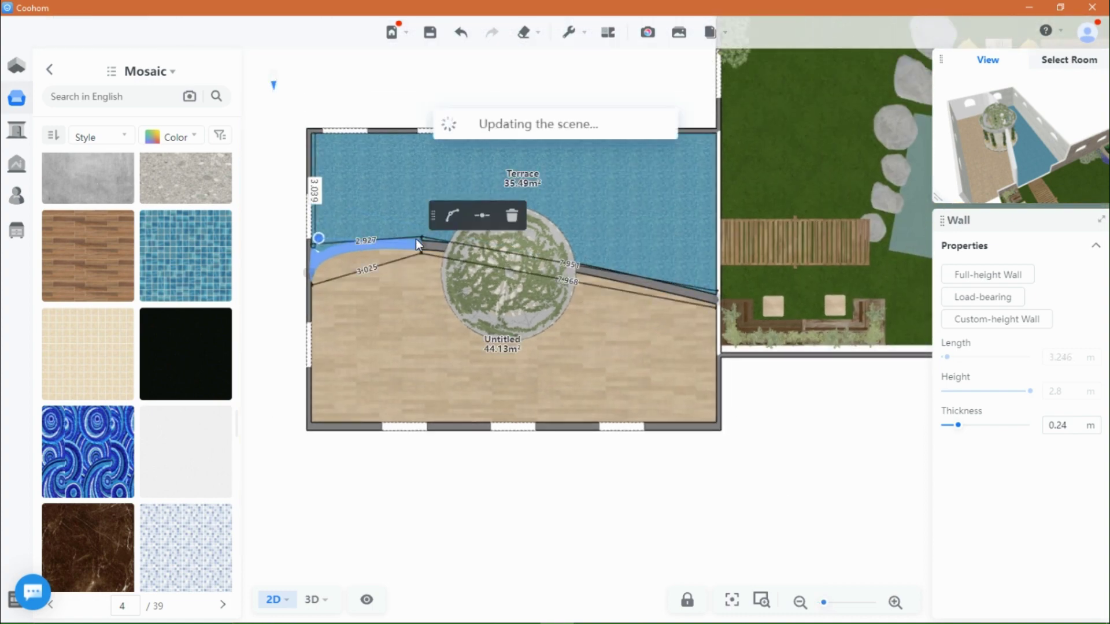
{"action": "left_click", "coordinate": [605, 277]}
{"action": "left_click", "coordinate": [664, 324]}
{"action": "left_click", "coordinate": [547, 255]}
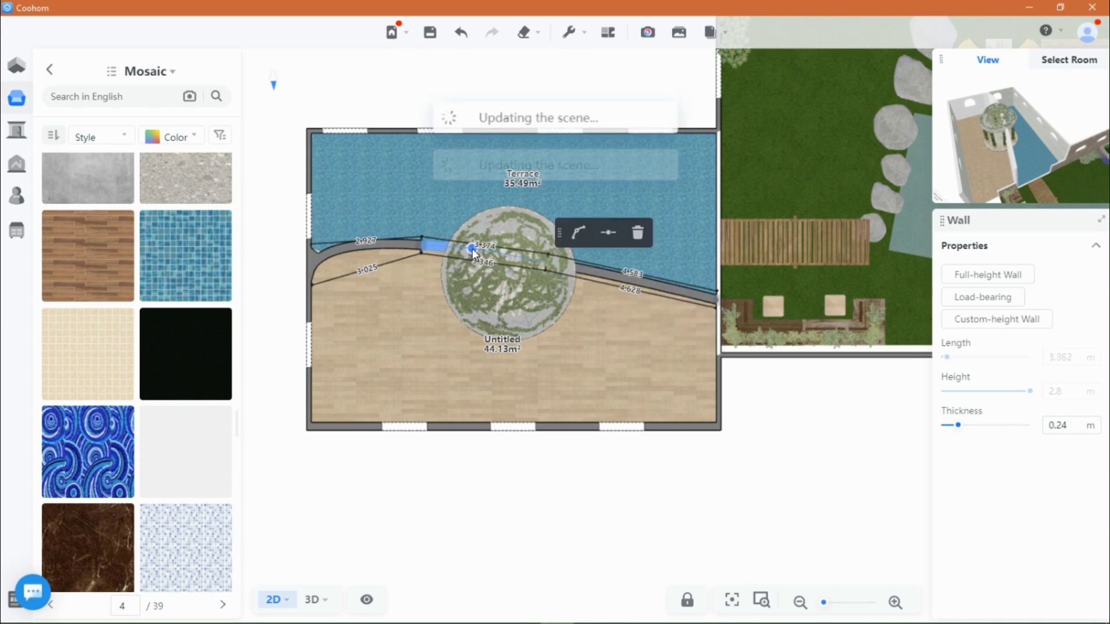
Hide the floor furniture in the 2D plan to uncover the dividing wall beneath the pavilion.
{"action": "left_click", "coordinate": [634, 296]}
{"action": "scroll", "coordinate": [605, 296], "scroll_direction": "up", "scroll_amount": 3}
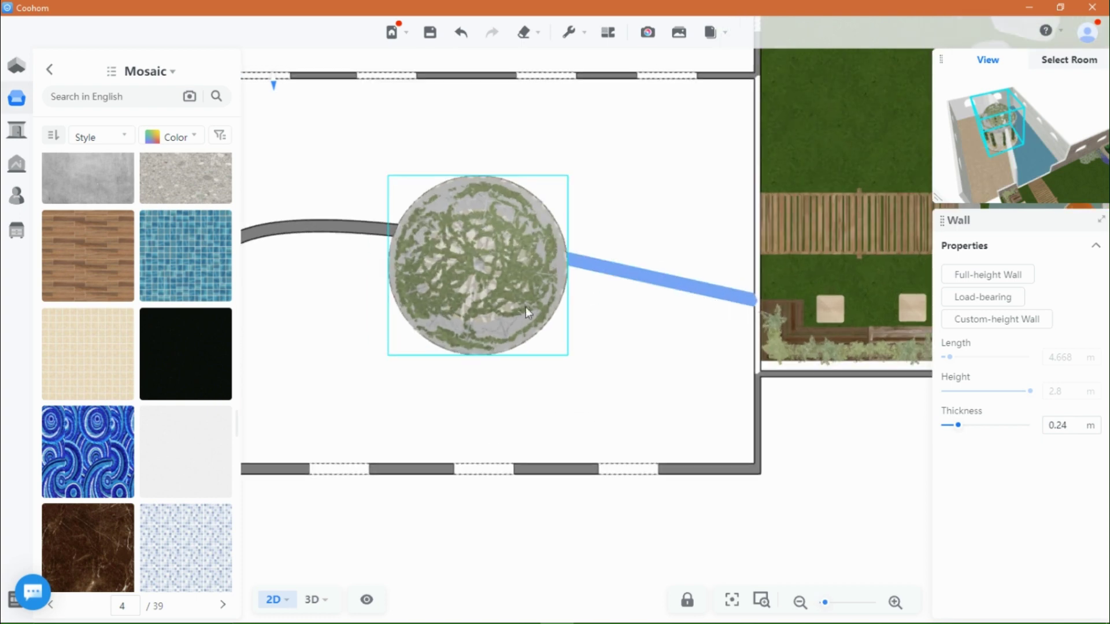
{"action": "right_click_drag", "start_coordinate": [506, 262], "coordinate": [497, 297]}
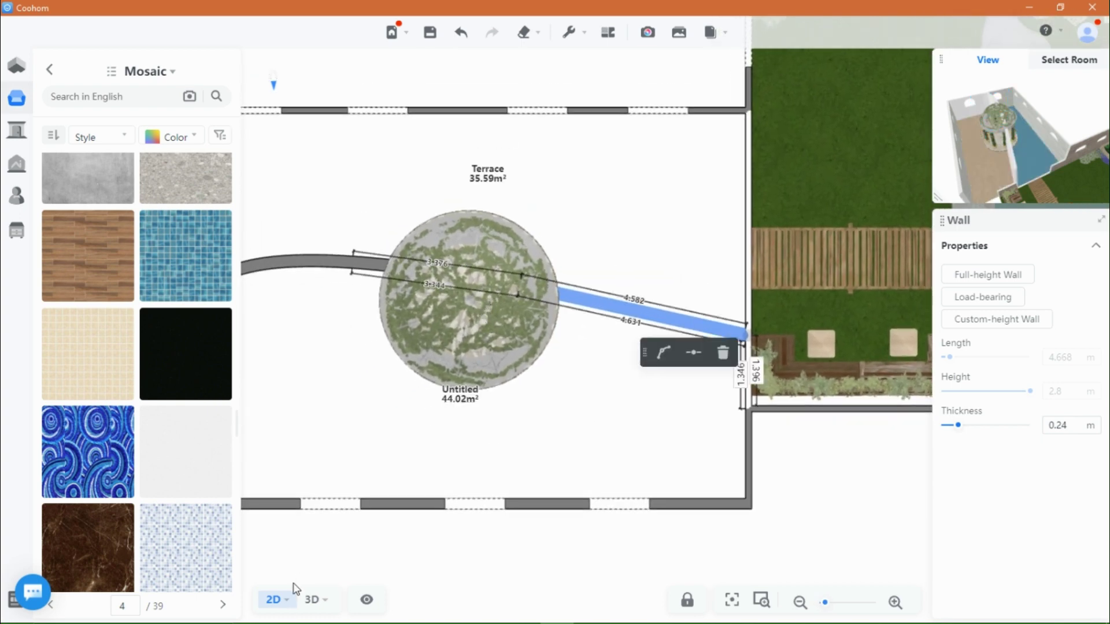
{"action": "left_click", "coordinate": [366, 601]}
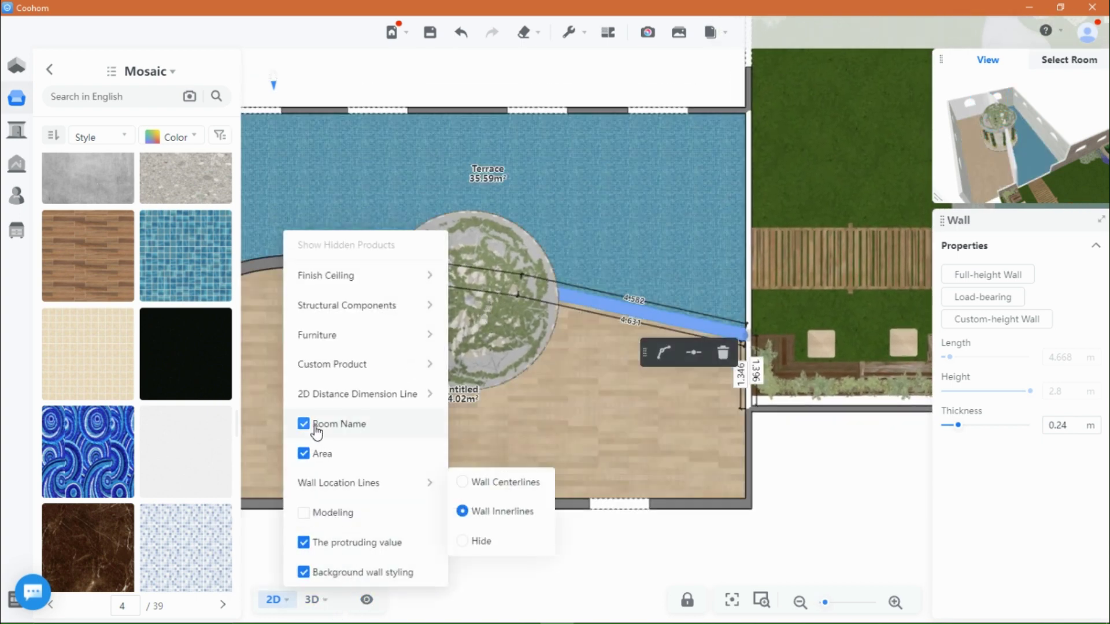
{"action": "mouse_move", "coordinate": [346, 344]}
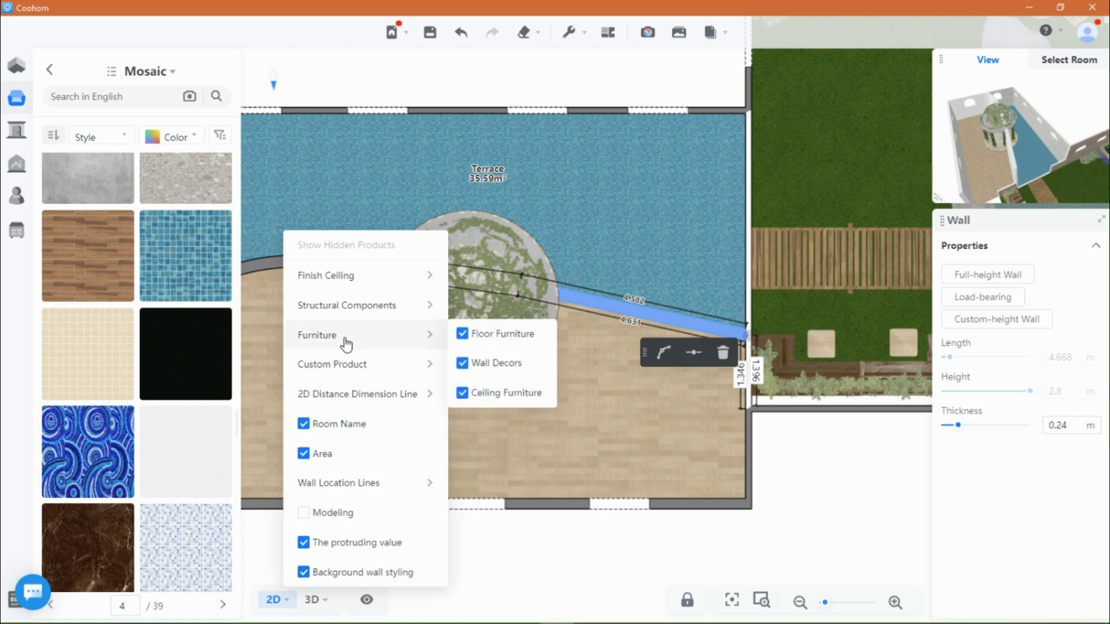
{"action": "left_click", "coordinate": [461, 336]}
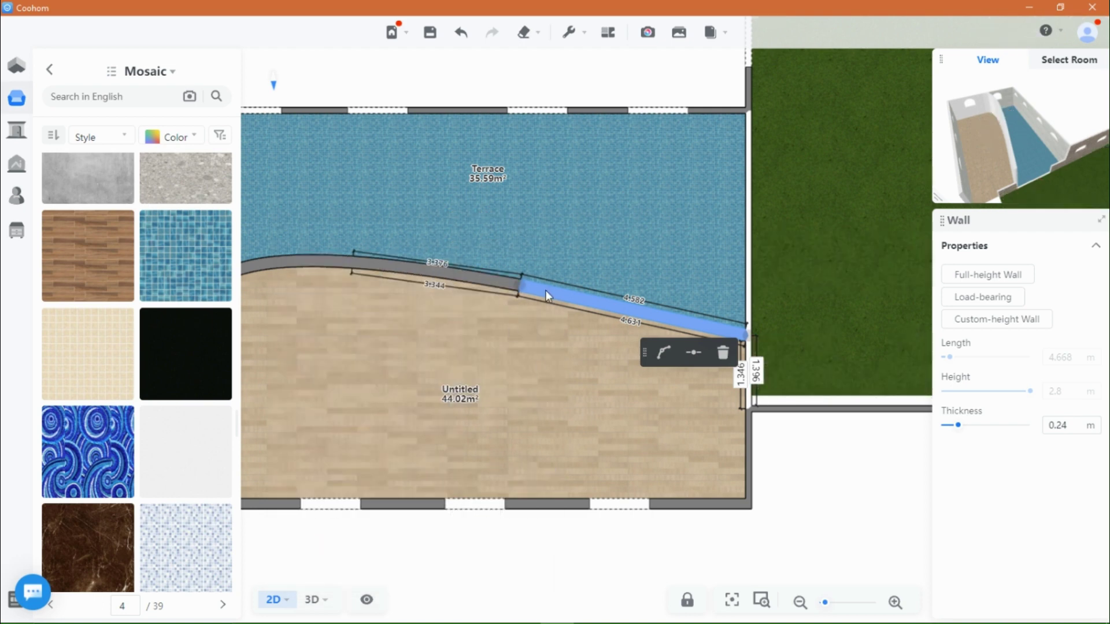
{"action": "left_click", "coordinate": [349, 354]}
Convert the dividing wall's segment nearest the garden into a curve bending toward the wood-floored side.
{"action": "left_click", "coordinate": [550, 295]}
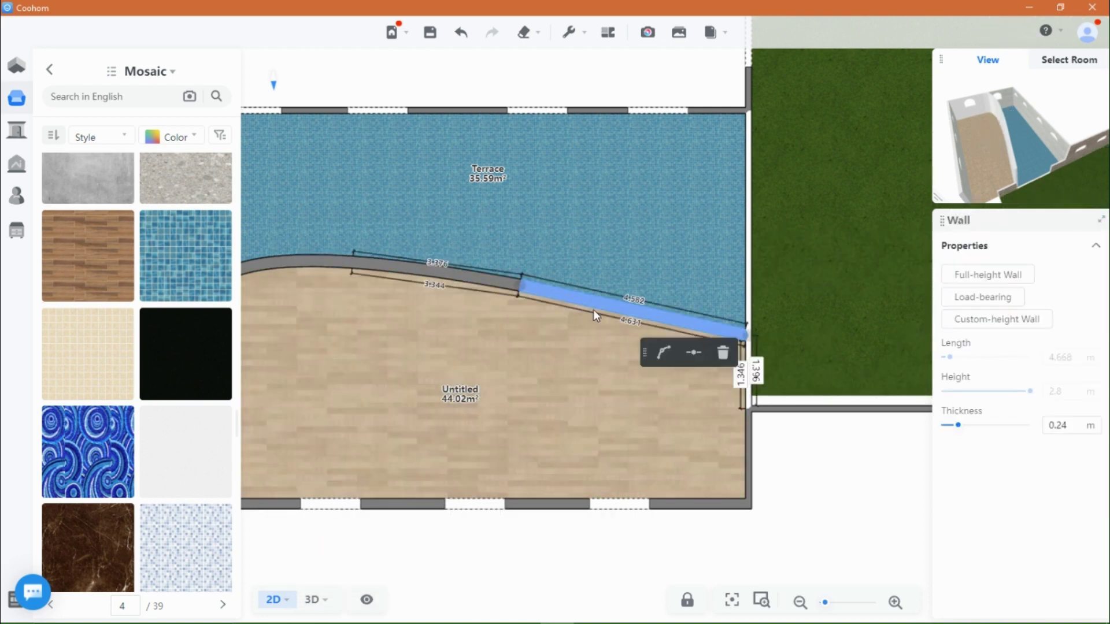
{"action": "left_click", "coordinate": [662, 364]}
{"action": "left_click_drag", "start_coordinate": [658, 193], "coordinate": [609, 339]}
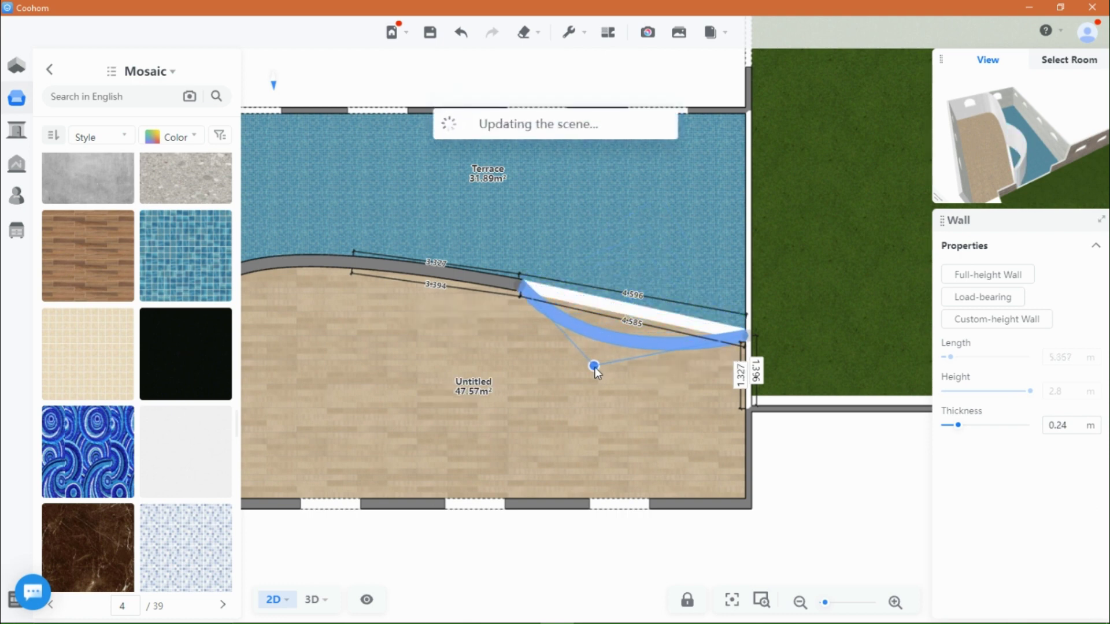
Convert the middle wall segment into a gentle curve bulging toward the blue-tiled side.
{"action": "left_click", "coordinate": [461, 285]}
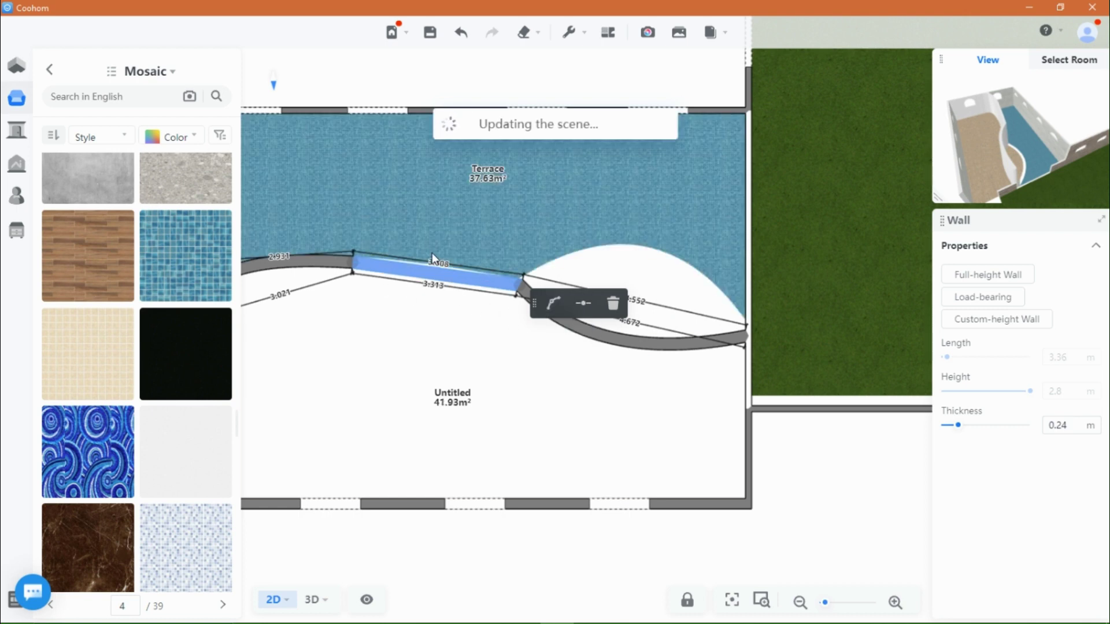
{"action": "left_click_drag", "start_coordinate": [421, 345], "coordinate": [536, 347]}
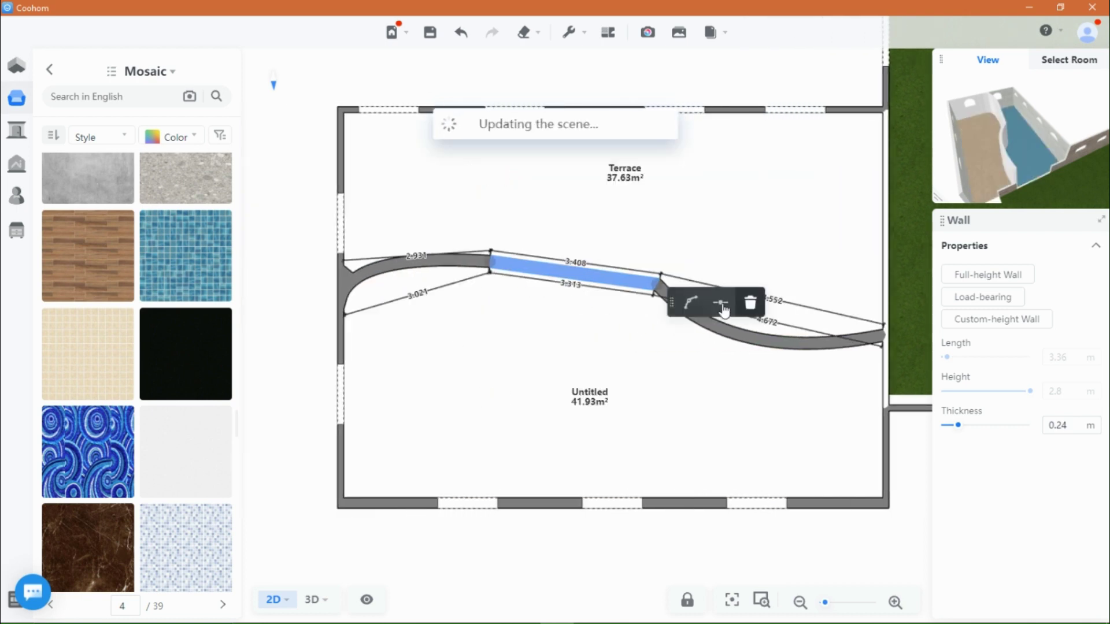
{"action": "left_click", "coordinate": [689, 308]}
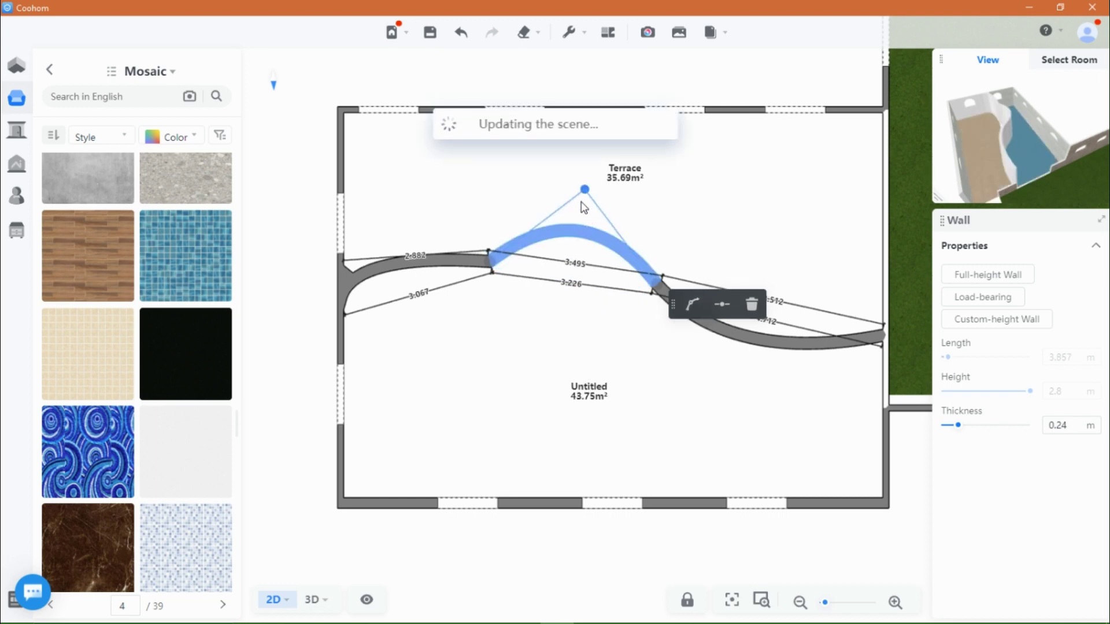
{"action": "left_click_drag", "start_coordinate": [582, 191], "coordinate": [581, 226]}
Reshape the wall segment farthest from the garden so its bend faces the wood-floored side.
{"action": "left_click", "coordinate": [415, 264]}
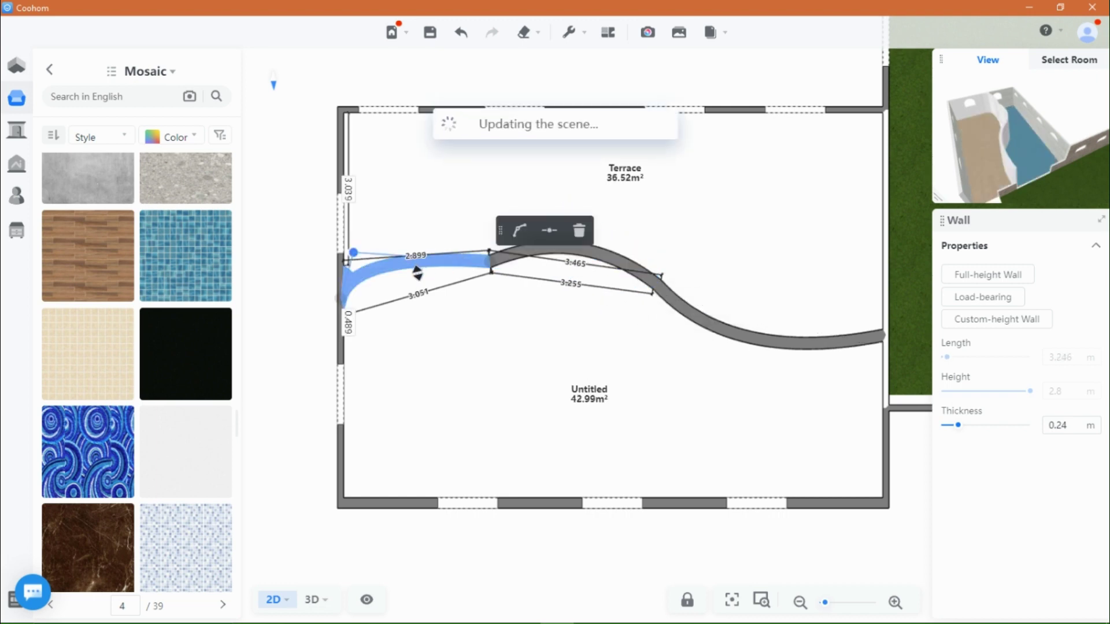
{"action": "left_click_drag", "start_coordinate": [353, 252], "coordinate": [410, 330]}
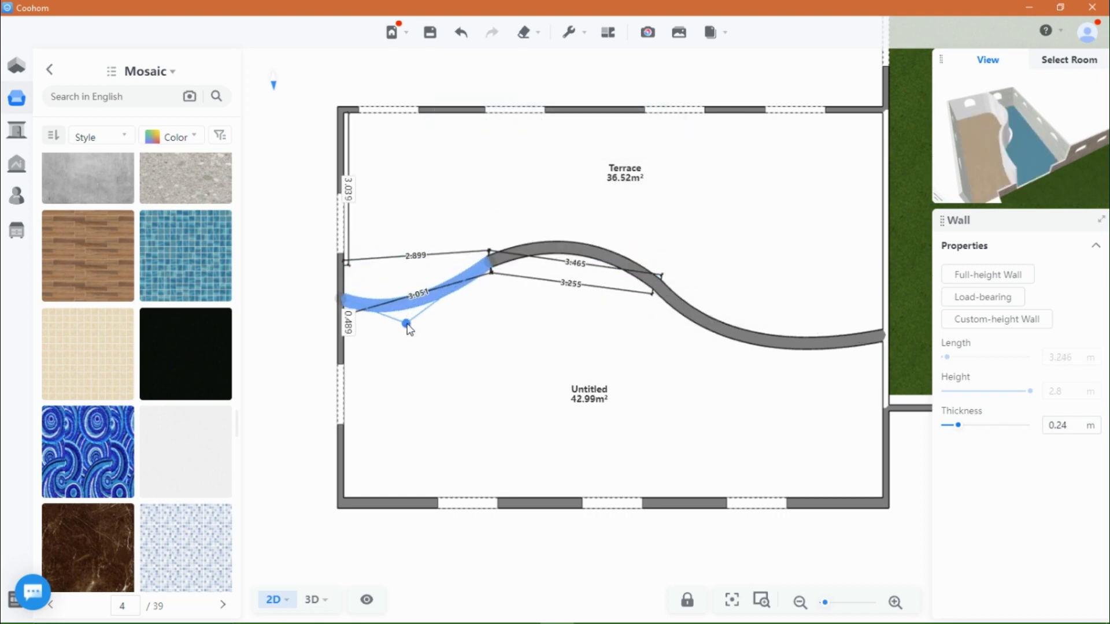
{"action": "left_click", "coordinate": [307, 411]}
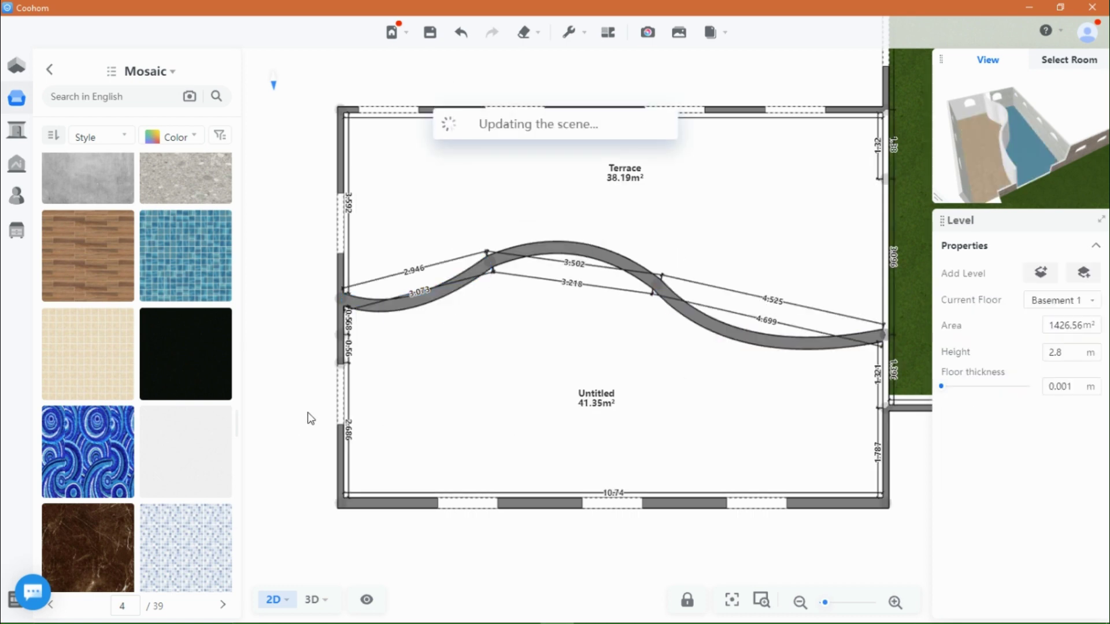
Show the floor furniture in the 2D plan again.
{"action": "left_click", "coordinate": [366, 600]}
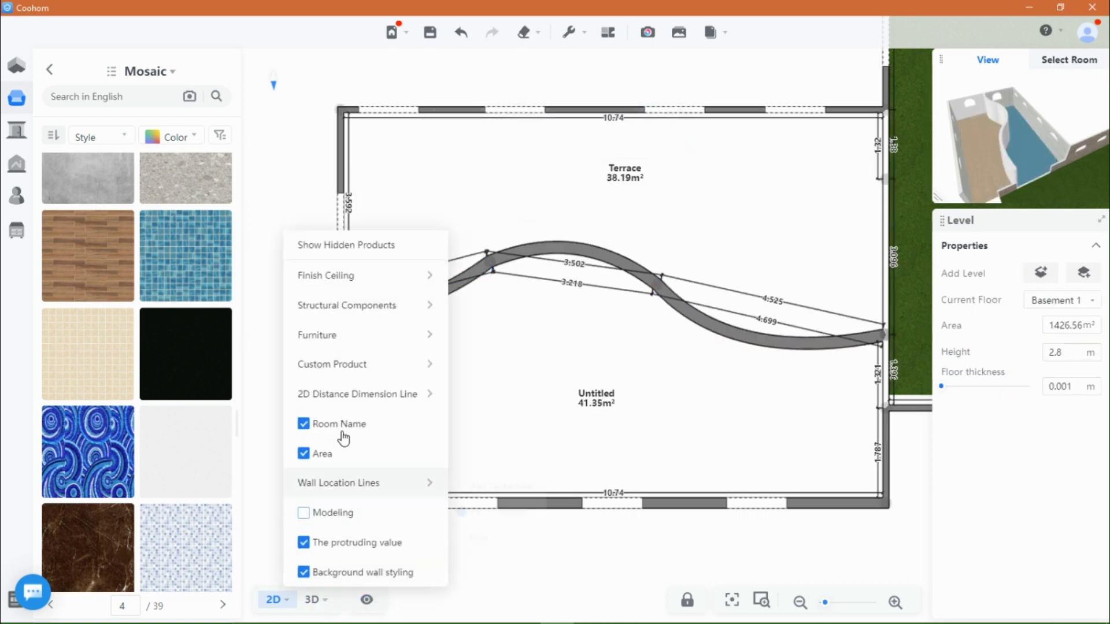
{"action": "mouse_move", "coordinate": [372, 342]}
{"action": "left_click", "coordinate": [464, 332]}
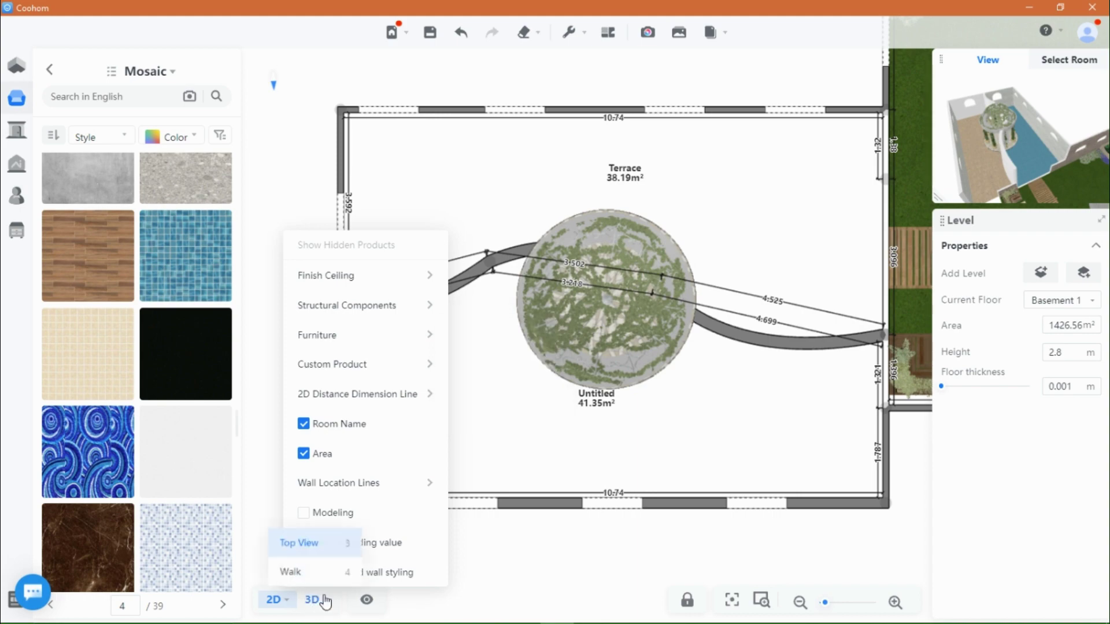
Switch to the 3D view and examine the wavy dividing wall around the pavilion from several angles.
{"action": "left_click", "coordinate": [315, 599]}
{"action": "left_click_drag", "start_coordinate": [620, 462], "coordinate": [395, 392]}
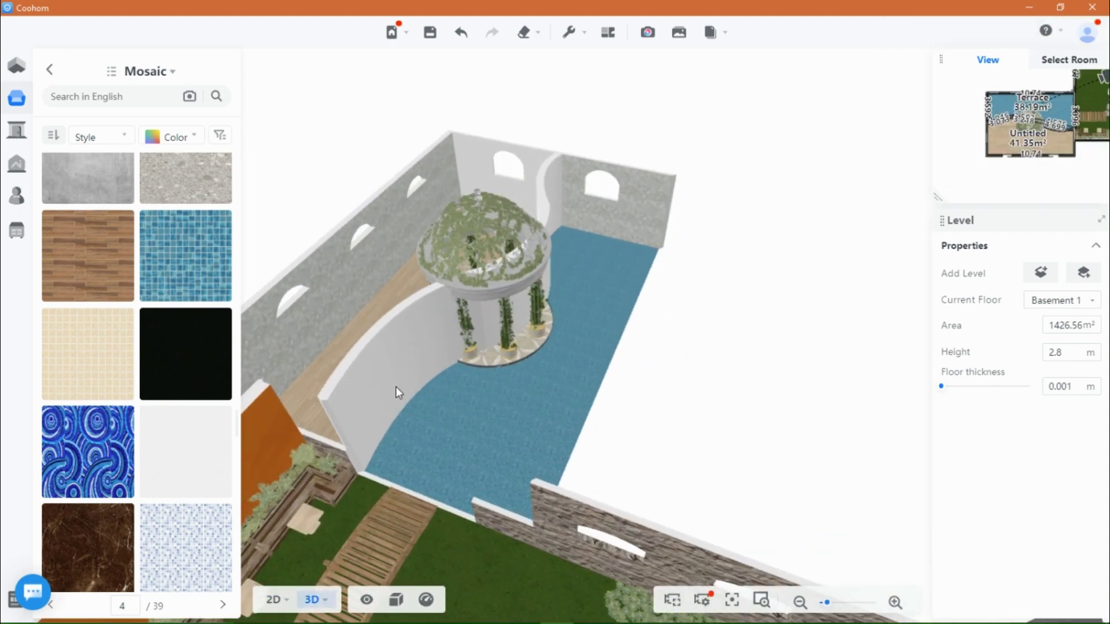
{"action": "left_click_drag", "start_coordinate": [433, 460], "coordinate": [369, 387]}
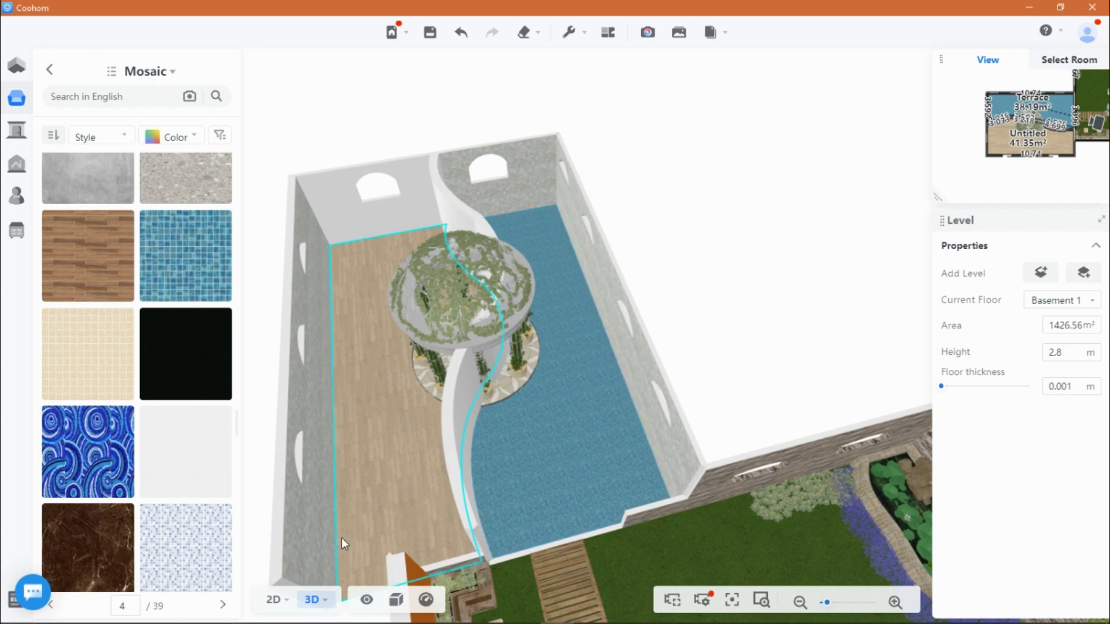
In the 2D plan, select all three dividing wall segments and set their height to 0.001 m and thickness to 0.01 m.
{"action": "left_click", "coordinate": [274, 599]}
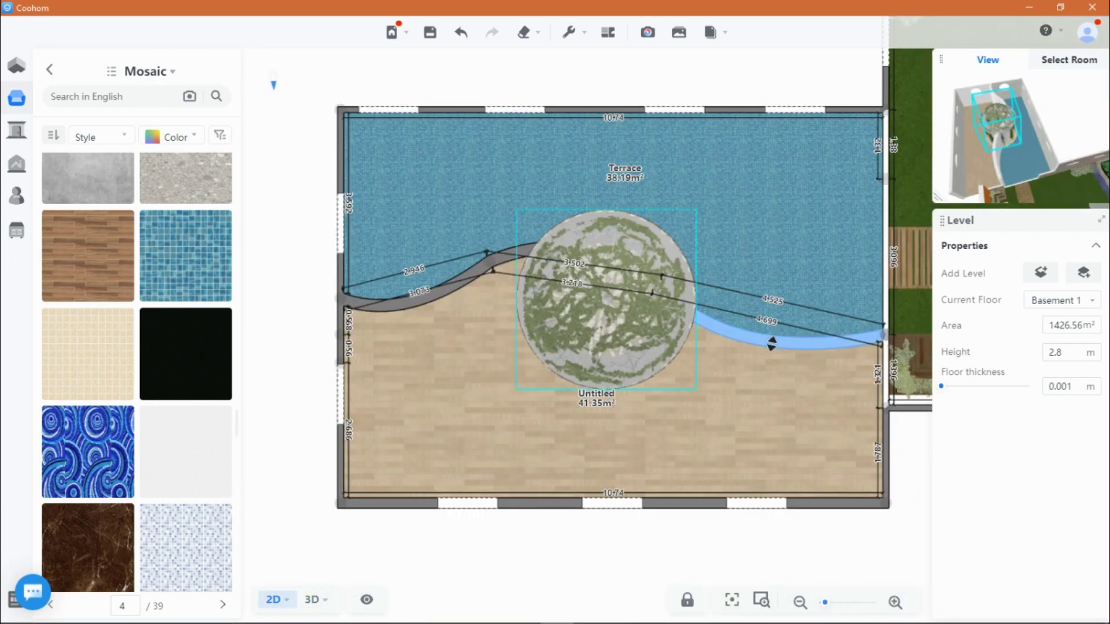
{"action": "left_click", "coordinate": [772, 344]}
{"action": "left_click", "coordinate": [448, 279]}
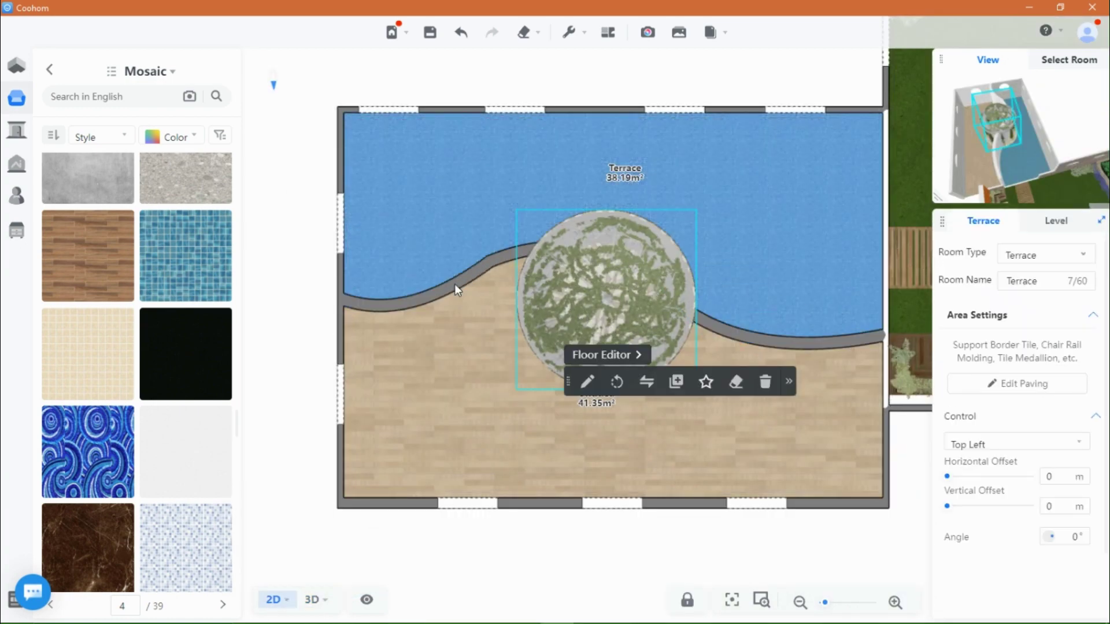
{"action": "left_click", "coordinate": [456, 286]}
{"action": "left_click", "coordinate": [501, 254], "text": "ctrl"}
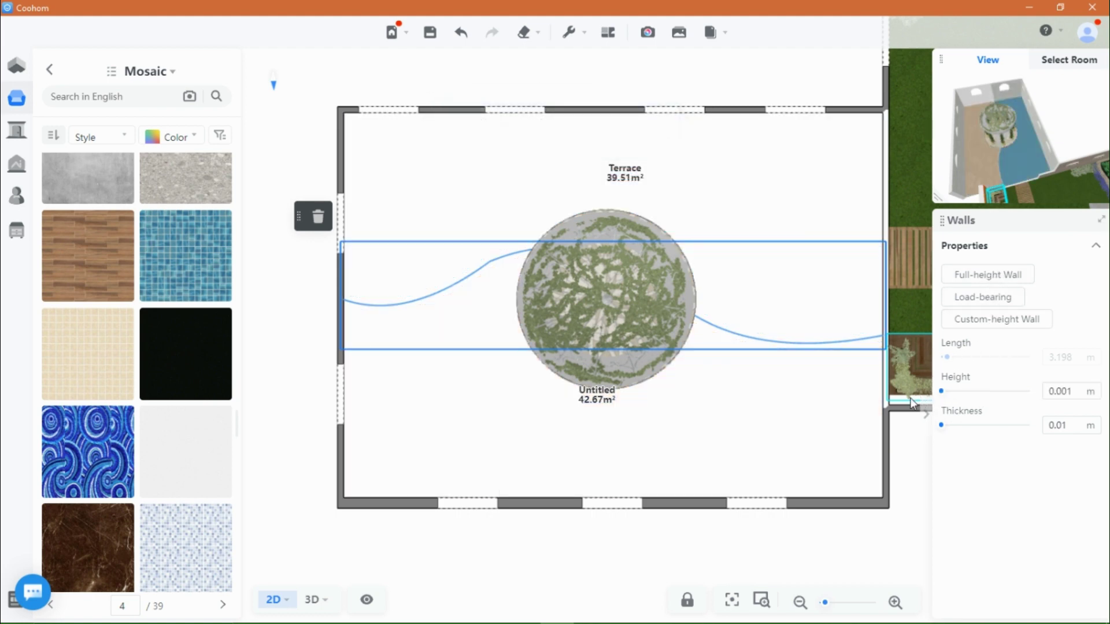
{"action": "left_click", "coordinate": [766, 453]}
Return to the 3D view and examine the wavy boundary between the wood and blue-tiled floors.
{"action": "left_click", "coordinate": [311, 600]}
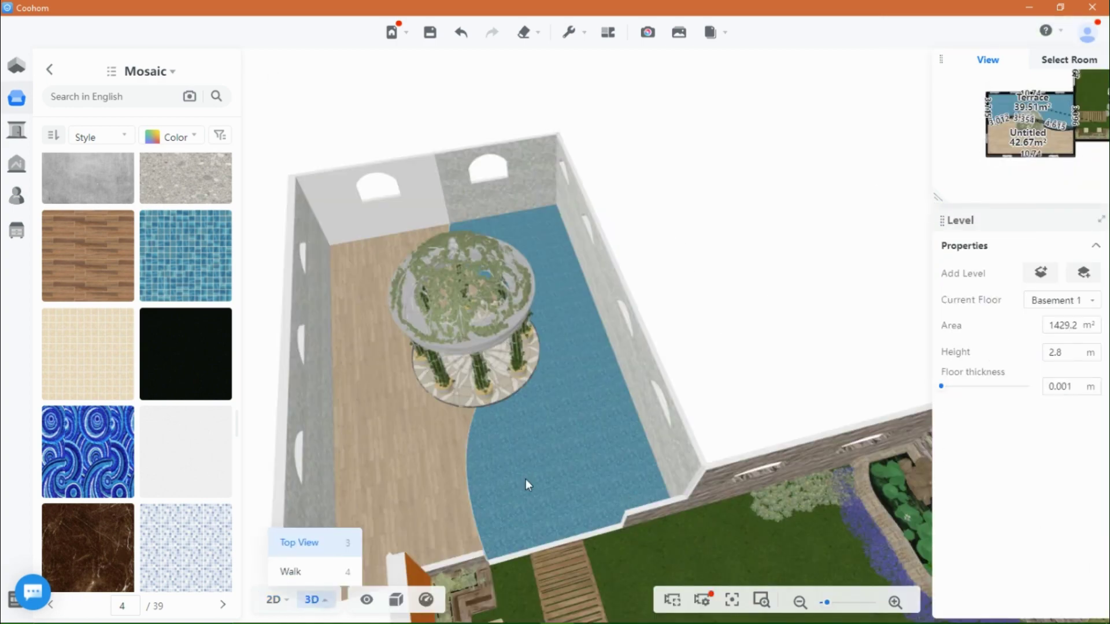
{"action": "left_click_drag", "start_coordinate": [556, 486], "coordinate": [382, 498]}
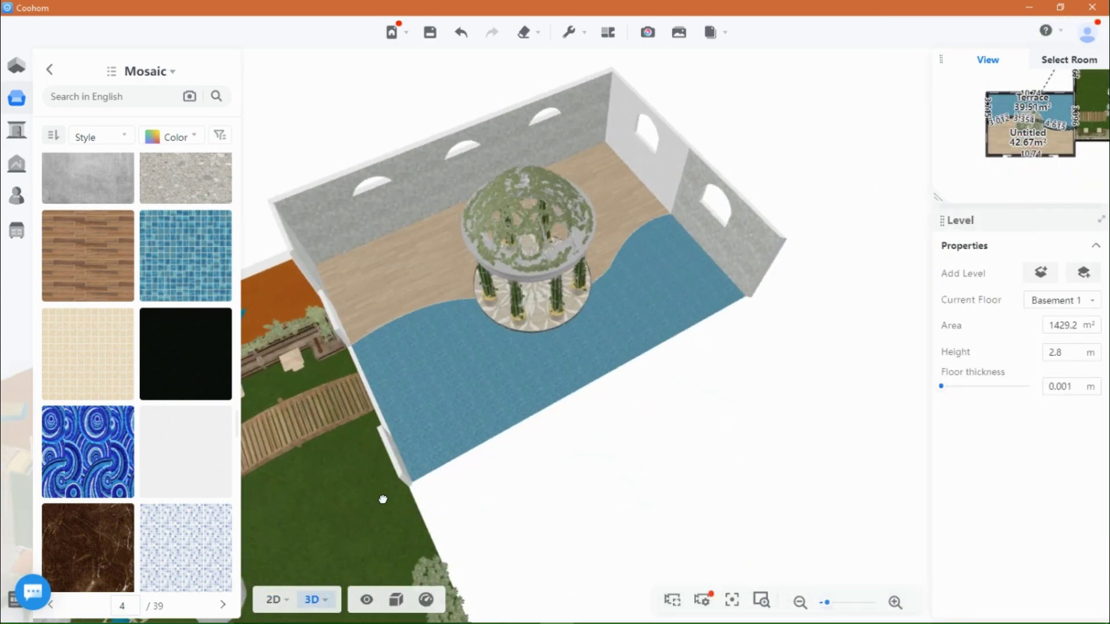
{"action": "left_click_drag", "start_coordinate": [412, 361], "coordinate": [763, 334]}
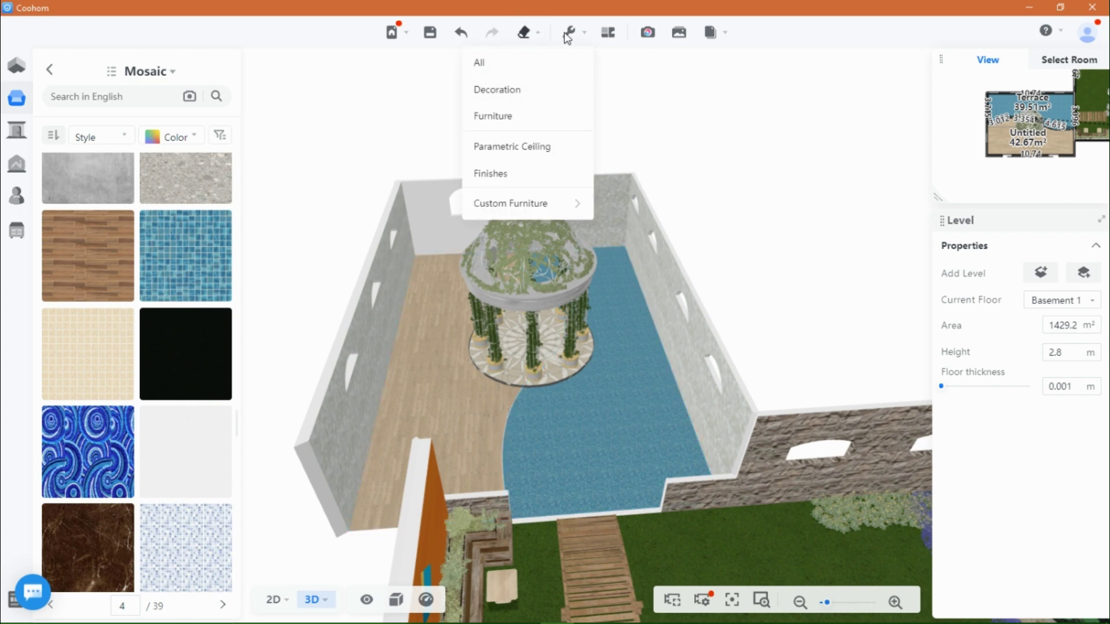
Copy the blue glass mosaic from the terrace floor and brush it onto the wooden floor across the wavy boundary.
{"action": "mouse_move", "coordinate": [568, 35]}
{"action": "left_click", "coordinate": [574, 456]}
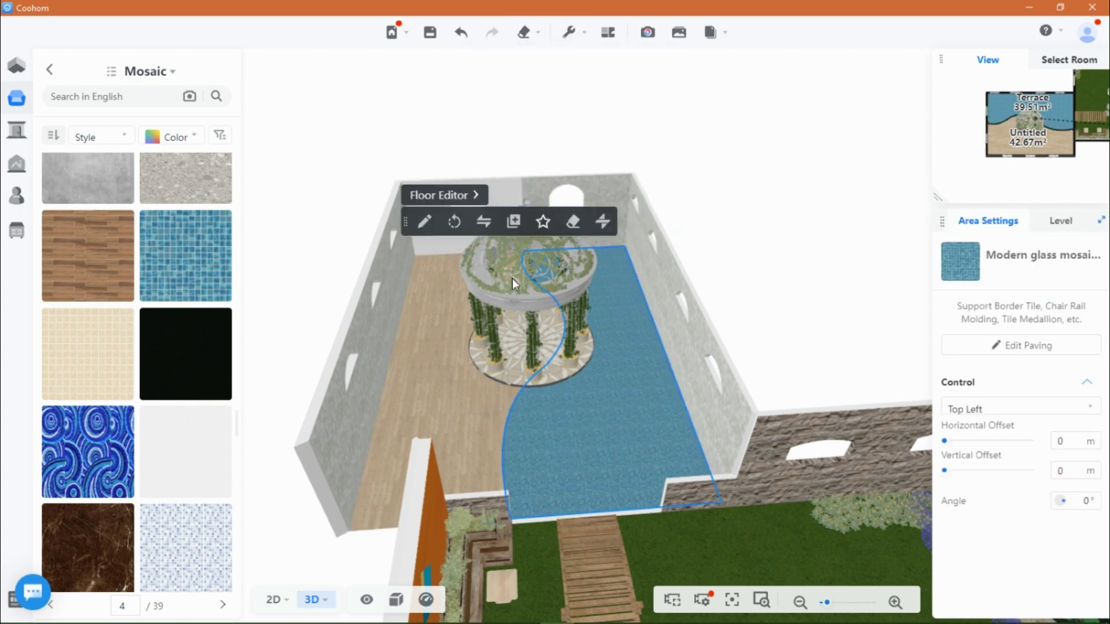
{"action": "left_click", "coordinate": [572, 67]}
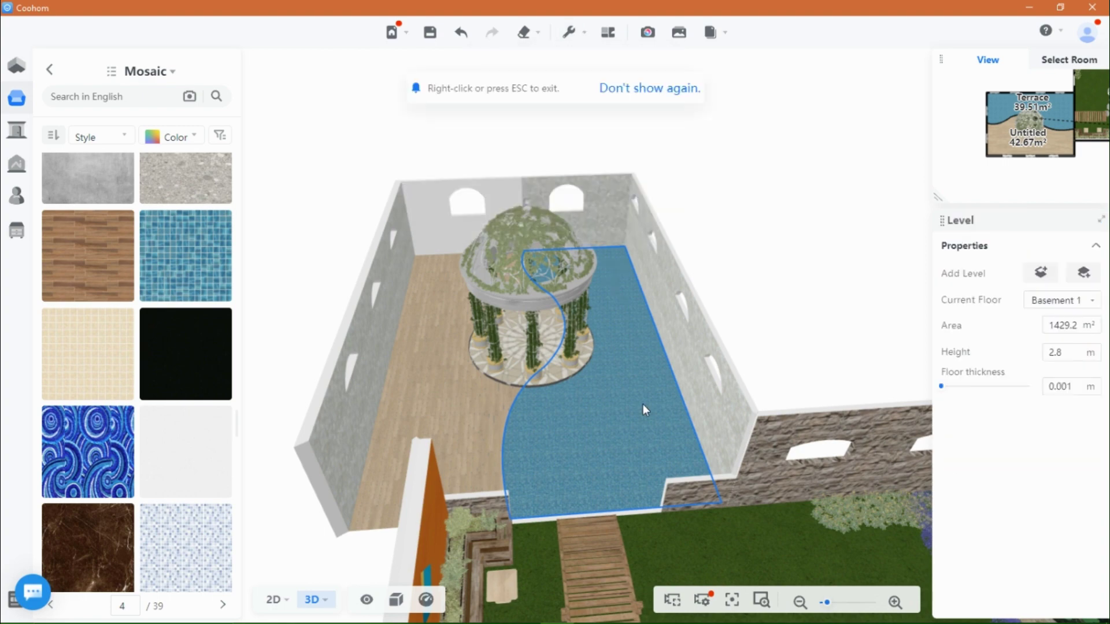
{"action": "left_click", "coordinate": [509, 417]}
{"action": "left_click", "coordinate": [478, 426]}
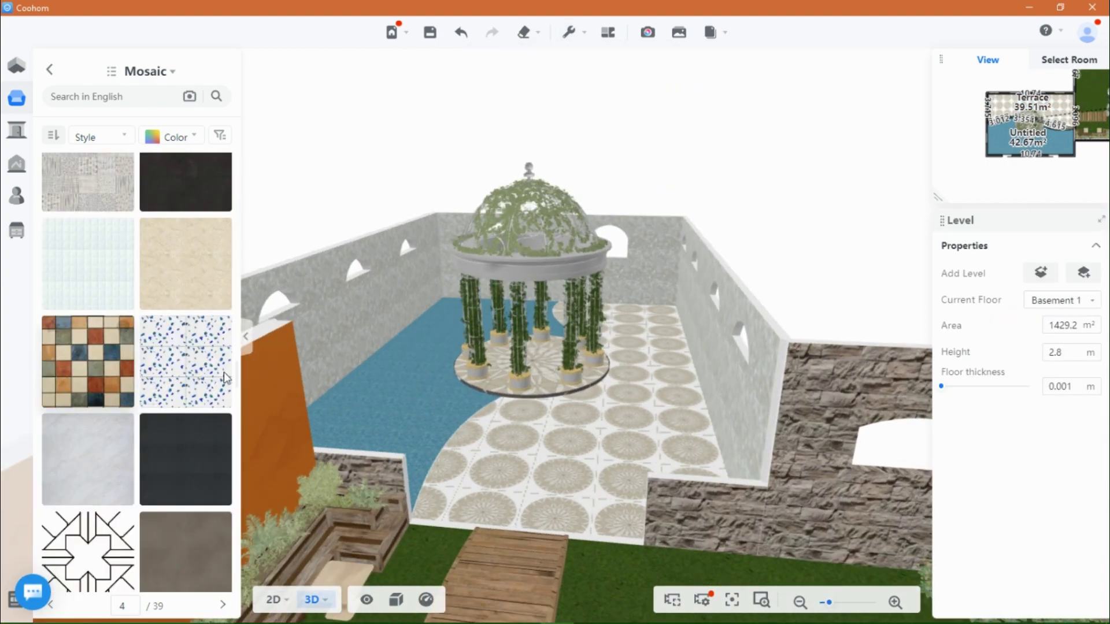
Apply the multicoloured checkered mosaic to the medallion-patterned floor beside the pavilion and inspect it up close.
{"action": "left_click", "coordinate": [87, 365]}
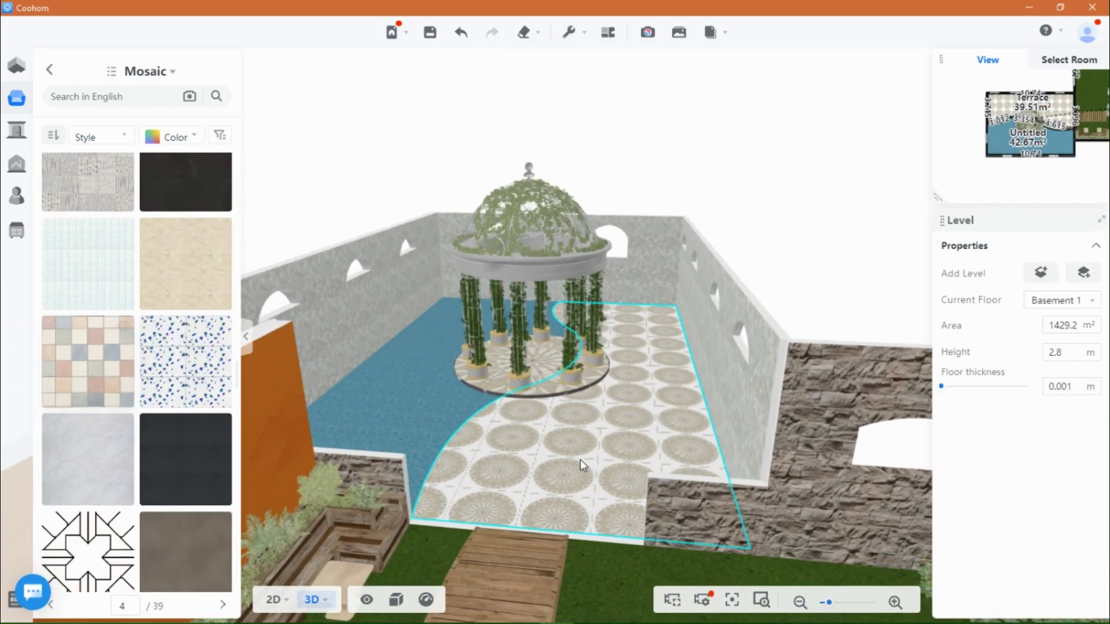
{"action": "left_click", "coordinate": [581, 464]}
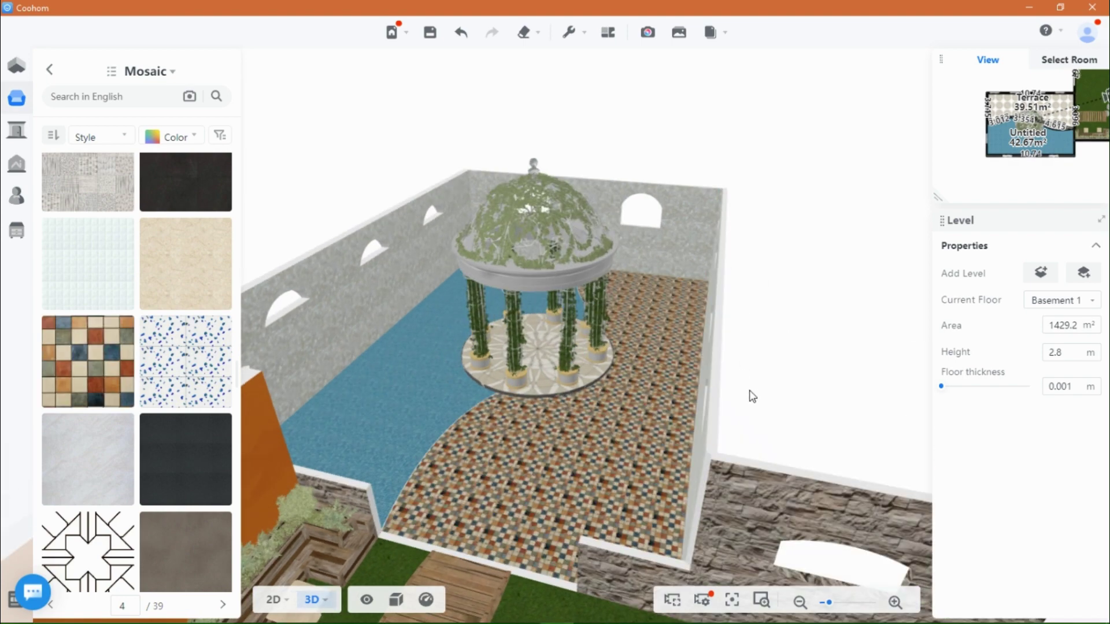
{"action": "scroll", "coordinate": [751, 393], "scroll_direction": "up", "scroll_amount": 5}
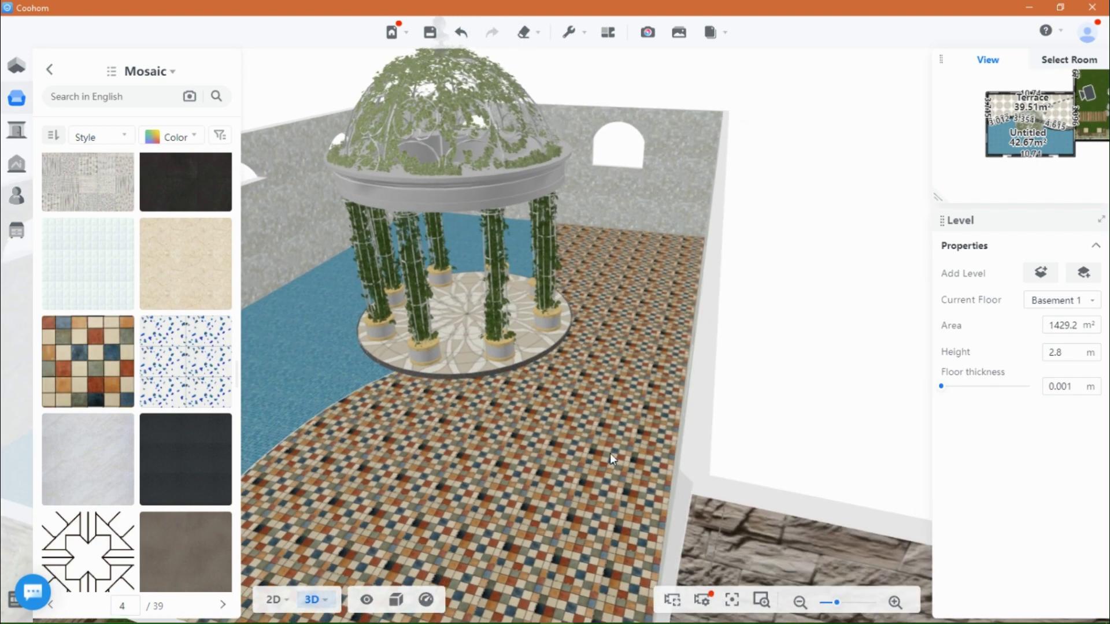
Review the two mosaic floors around the pavilion and add the multicoloured mosaic tile to the favourites.
{"action": "scroll", "coordinate": [605, 482], "scroll_direction": "down", "scroll_amount": 6}
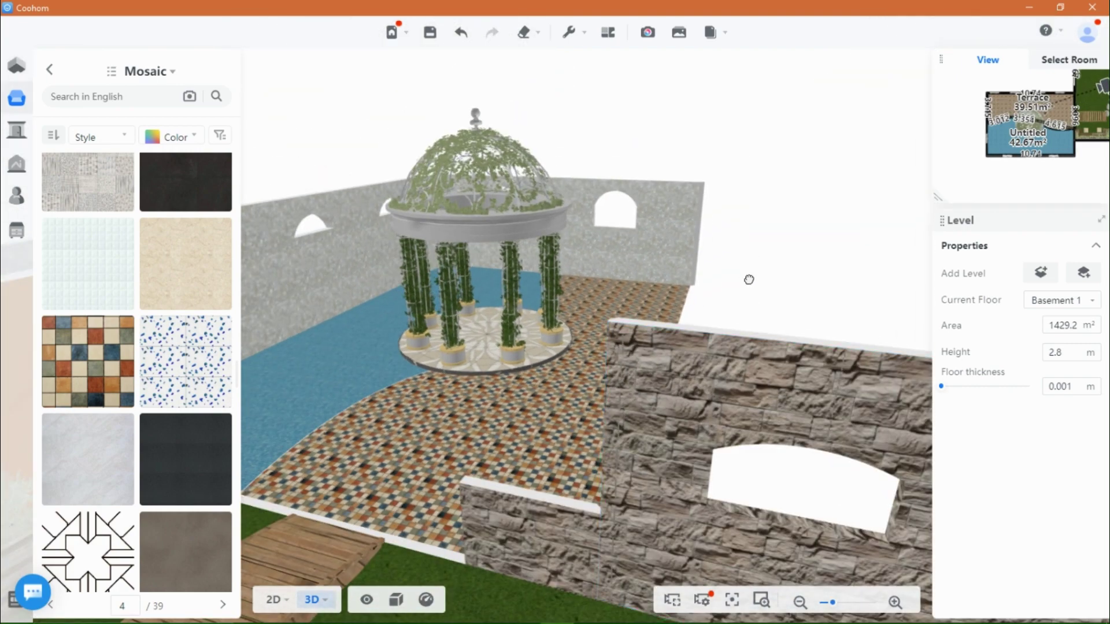
{"action": "left_click_drag", "start_coordinate": [748, 280], "coordinate": [641, 289]}
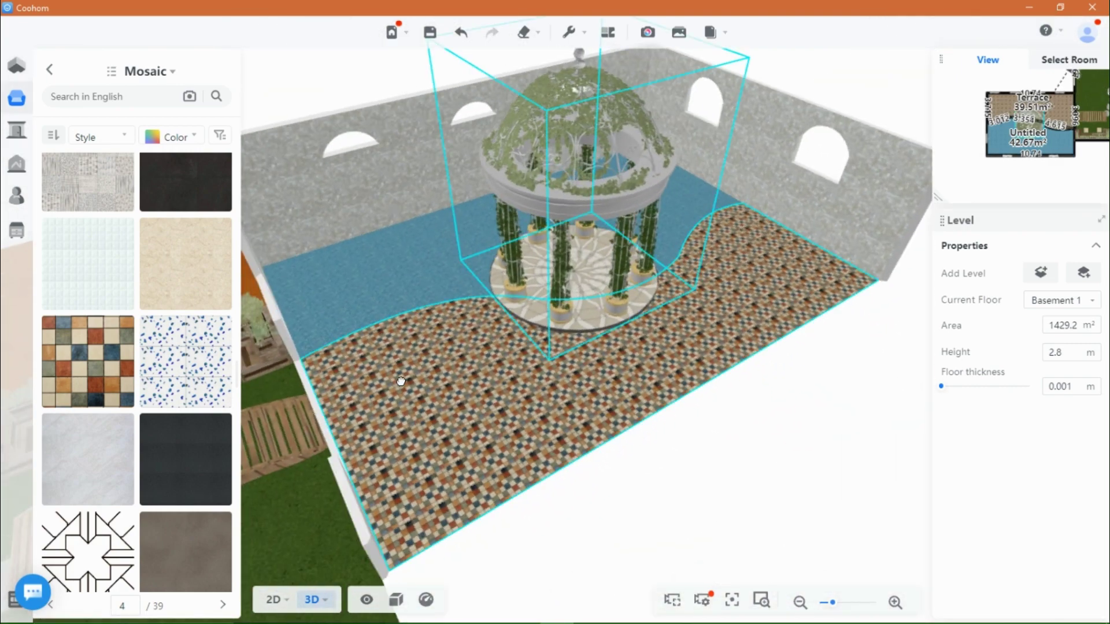
{"action": "right_click_drag", "start_coordinate": [358, 439], "coordinate": [644, 304]}
{"action": "left_click_drag", "start_coordinate": [674, 391], "coordinate": [743, 402]}
{"action": "right_click_drag", "start_coordinate": [533, 407], "coordinate": [522, 460]}
{"action": "scroll", "coordinate": [515, 378], "scroll_direction": "up", "scroll_amount": 4}
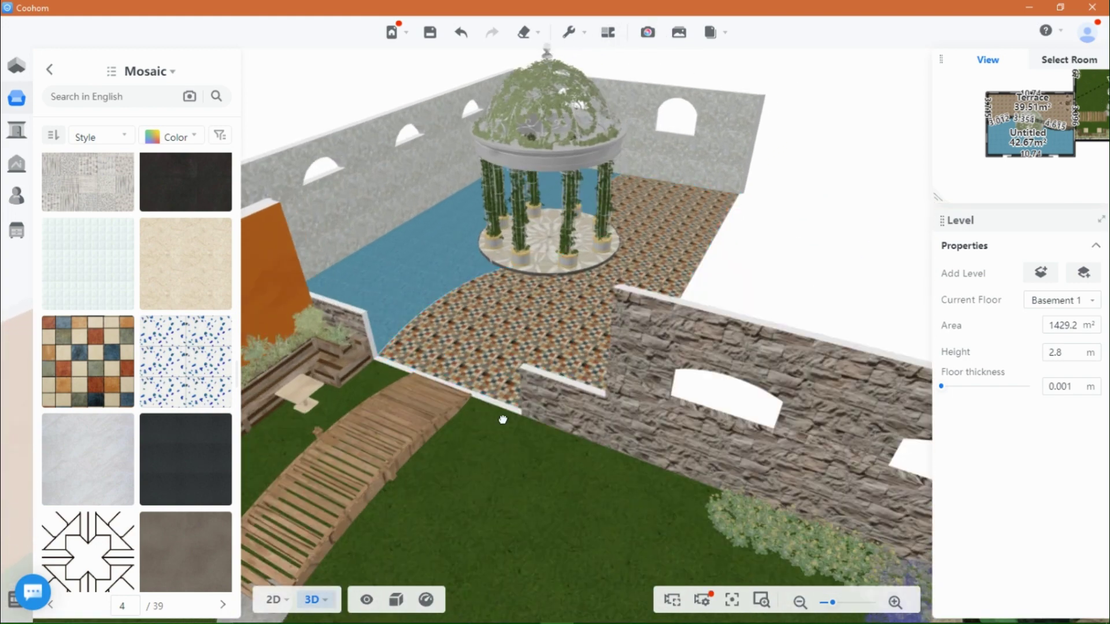
{"action": "scroll", "coordinate": [512, 380], "scroll_direction": "up", "scroll_amount": 2}
{"action": "mouse_move", "coordinate": [123, 339]}
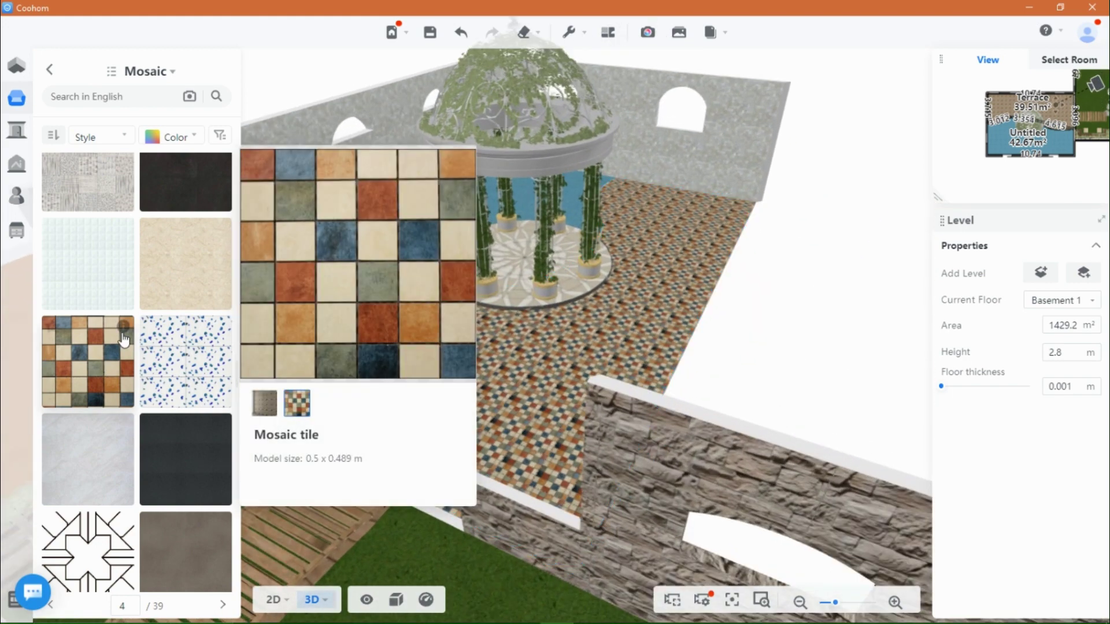
{"action": "left_click", "coordinate": [50, 335]}
Brush the seashell mosaic onto the reveals of the arched windows in the wall along the blue-tiled floor.
{"action": "scroll", "coordinate": [364, 317], "scroll_direction": "up", "scroll_amount": 8}
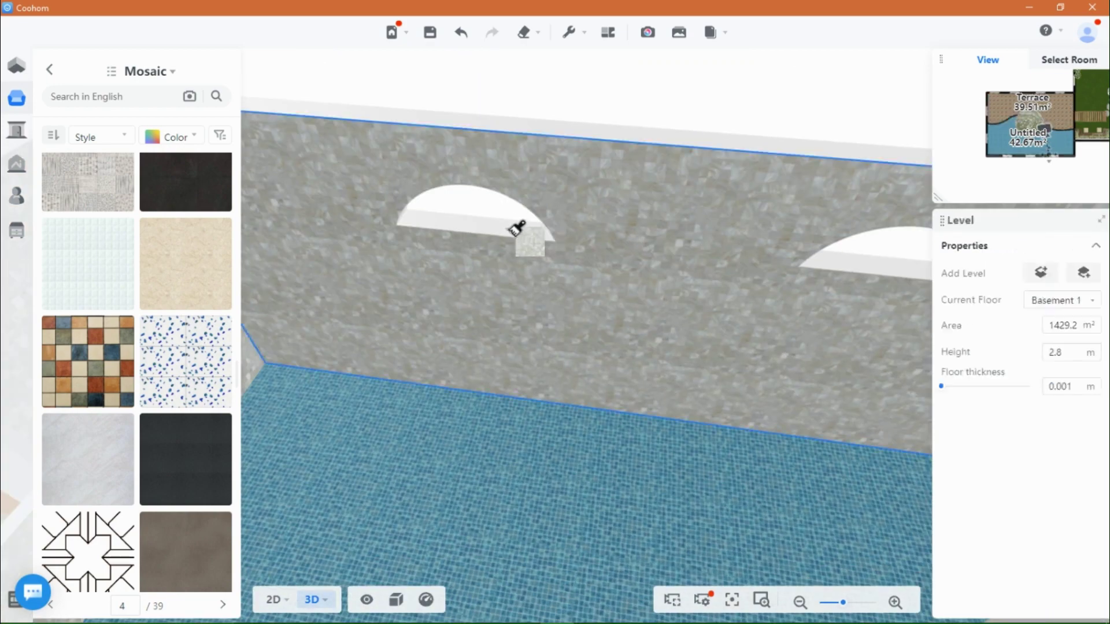
{"action": "left_click", "coordinate": [511, 231]}
{"action": "left_click", "coordinate": [878, 276]}
{"action": "right_click_drag", "start_coordinate": [664, 277], "coordinate": [458, 245]}
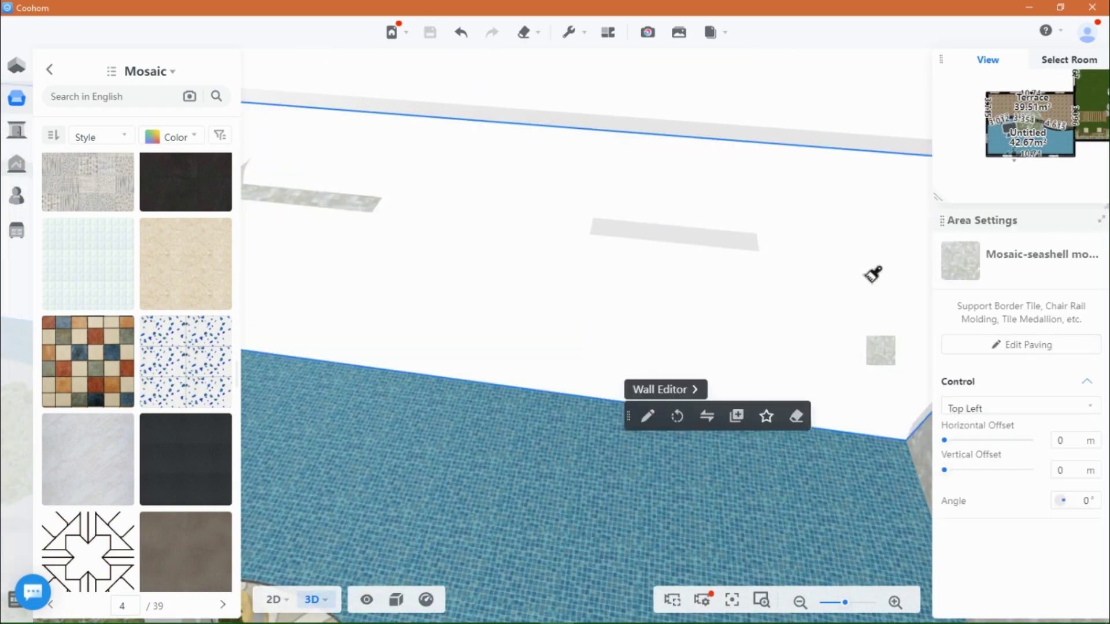
{"action": "right_click_drag", "start_coordinate": [872, 272], "coordinate": [560, 217]}
{"action": "left_click", "coordinate": [644, 485]}
{"action": "right_click_drag", "start_coordinate": [651, 478], "coordinate": [717, 139]}
{"action": "right_click_drag", "start_coordinate": [669, 520], "coordinate": [664, 376]}
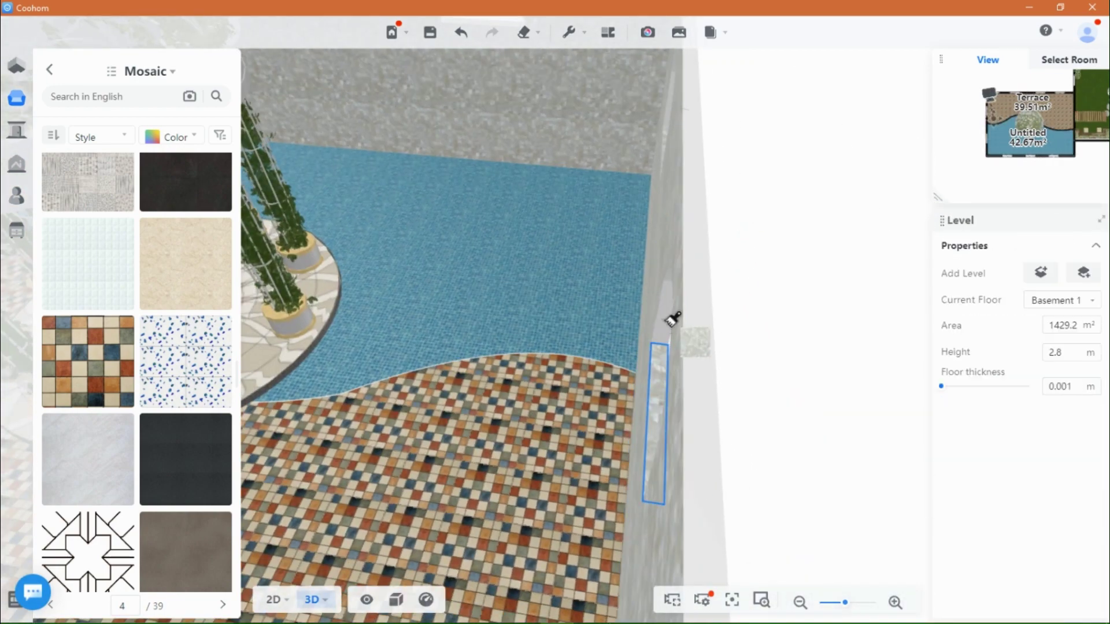
Brush the seashell mosaic onto the sills and side reveals of both arched windows in the pavilion area's end wall.
{"action": "left_click", "coordinate": [628, 260]}
{"action": "left_click_drag", "start_coordinate": [722, 241], "coordinate": [339, 167]}
{"action": "left_click_drag", "start_coordinate": [730, 256], "coordinate": [919, 179]}
{"action": "left_click", "coordinate": [640, 249]}
{"action": "left_click", "coordinate": [639, 213]}
{"action": "mouse_move", "coordinate": [722, 341]}
{"action": "left_mouse_down"}
{"action": "mouse_move", "coordinate": [590, 349]}
{"action": "mouse_move", "coordinate": [641, 346]}
{"action": "left_mouse_up"}
{"action": "left_click", "coordinate": [536, 277]}
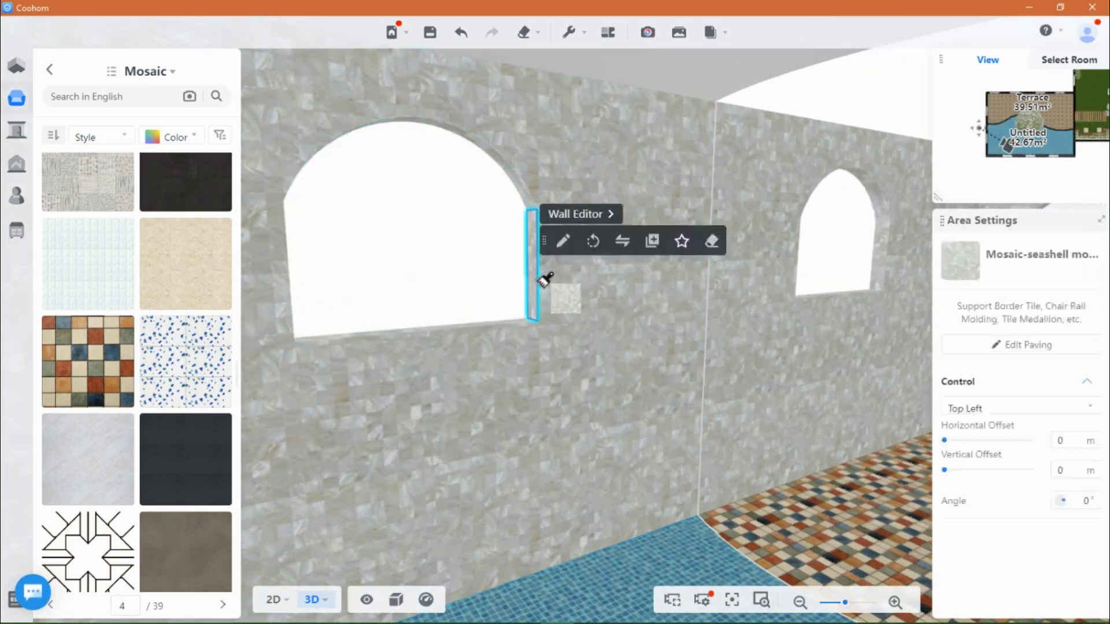
{"action": "left_click", "coordinate": [870, 207]}
{"action": "mouse_move", "coordinate": [871, 208]}
{"action": "left_mouse_down"}
{"action": "mouse_move", "coordinate": [807, 285]}
{"action": "mouse_move", "coordinate": [699, 255]}
{"action": "left_mouse_up"}
{"action": "left_click", "coordinate": [695, 247]}
Apply the seashell mosaic to the remaining arched window reveals in the wall beside the checkered floor.
{"action": "left_click_drag", "start_coordinate": [478, 242], "coordinate": [612, 376]}
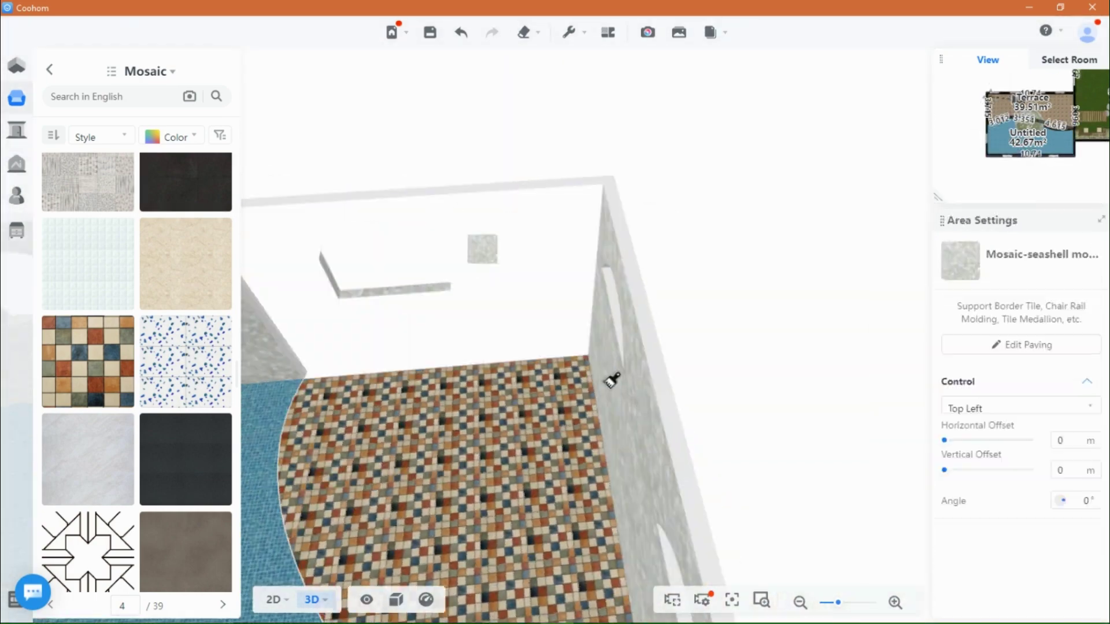
{"action": "scroll", "coordinate": [612, 376], "scroll_direction": "up", "scroll_amount": 3}
{"action": "left_click", "coordinate": [698, 294]}
{"action": "mouse_move", "coordinate": [680, 184]}
{"action": "left_mouse_down"}
{"action": "mouse_move", "coordinate": [686, 367]}
{"action": "mouse_move", "coordinate": [680, 335]}
{"action": "mouse_move", "coordinate": [520, 216]}
{"action": "mouse_move", "coordinate": [508, 340]}
{"action": "left_mouse_up"}
{"action": "left_click", "coordinate": [508, 340]}
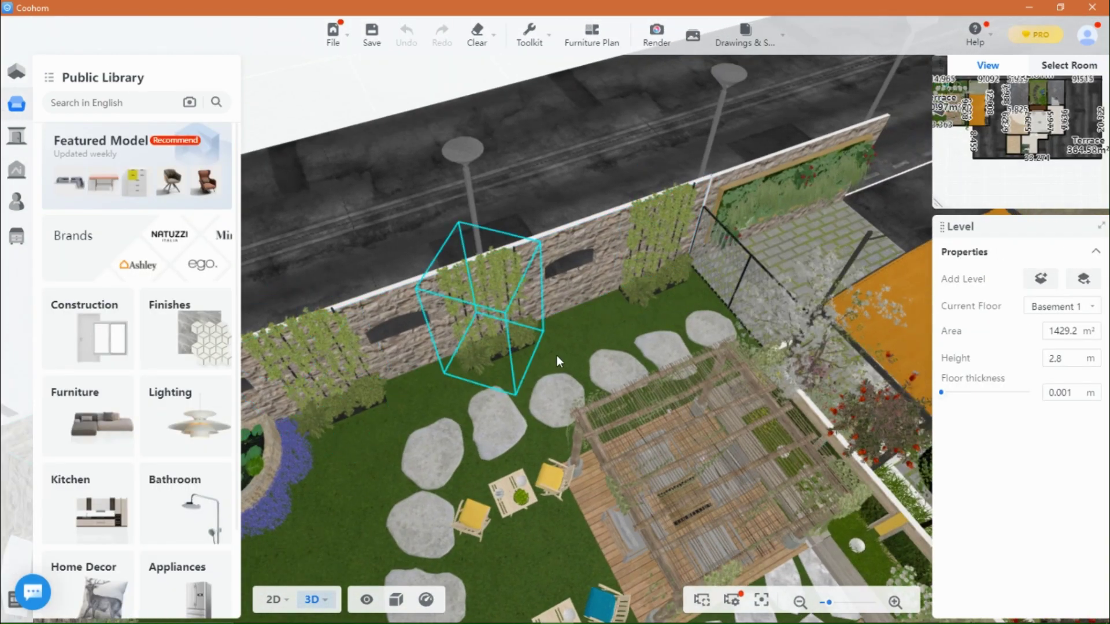
Select the stone-clad garden wall beside the fishpond and display all general items in the favourites.
{"action": "left_click_drag", "start_coordinate": [557, 355], "coordinate": [502, 364]}
{"action": "right_click_drag", "start_coordinate": [638, 271], "coordinate": [868, 265]}
{"action": "left_click", "coordinate": [868, 265]}
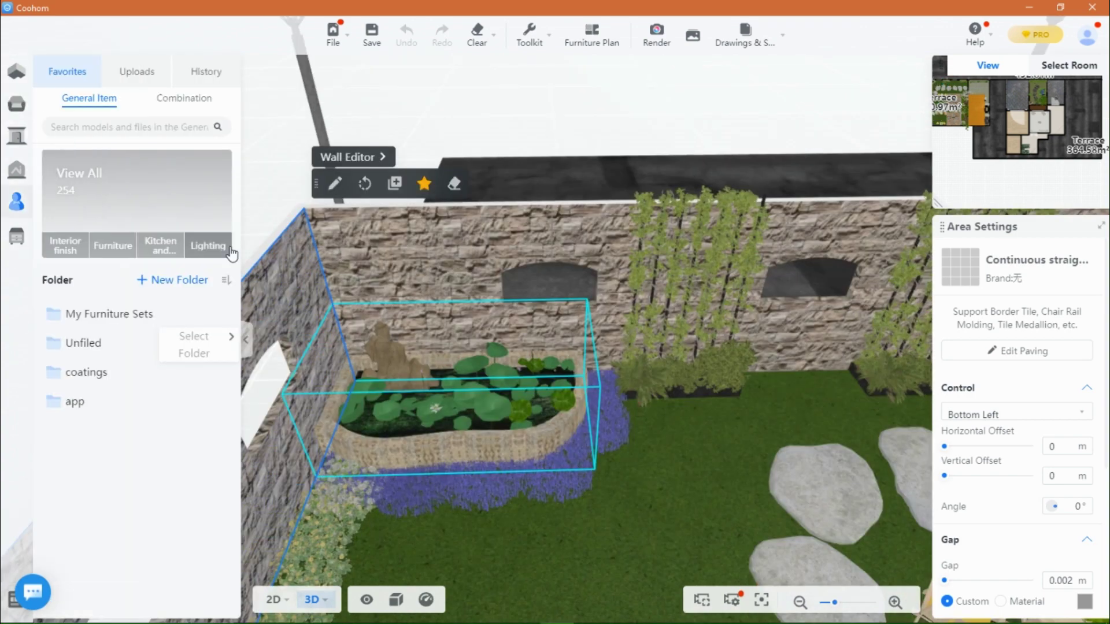
{"action": "left_click", "coordinate": [142, 185]}
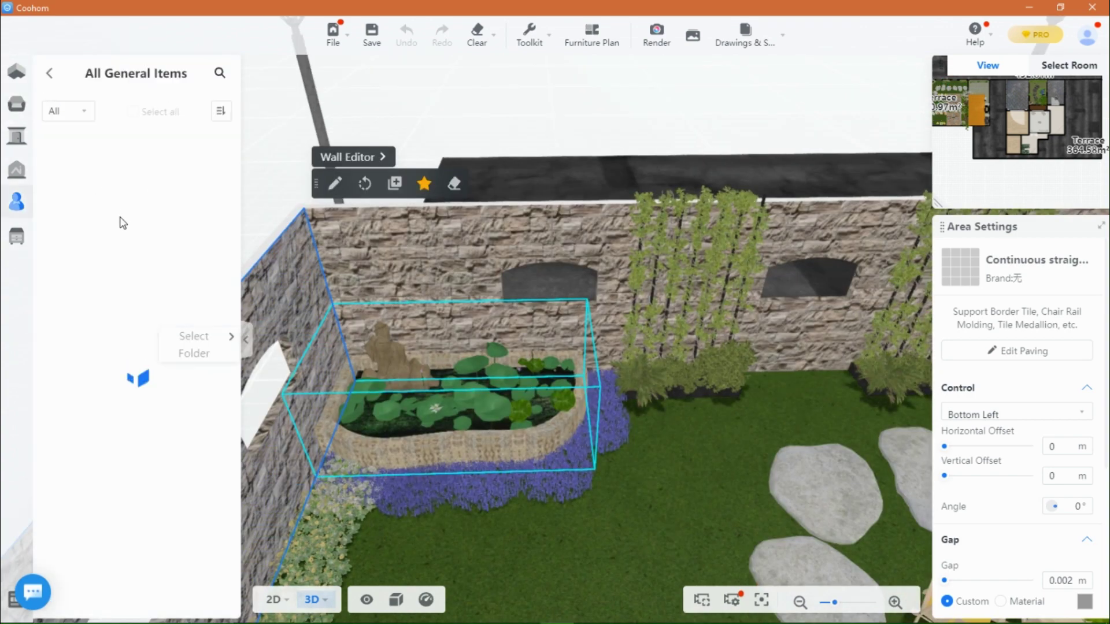
{"action": "mouse_move", "coordinate": [122, 144]}
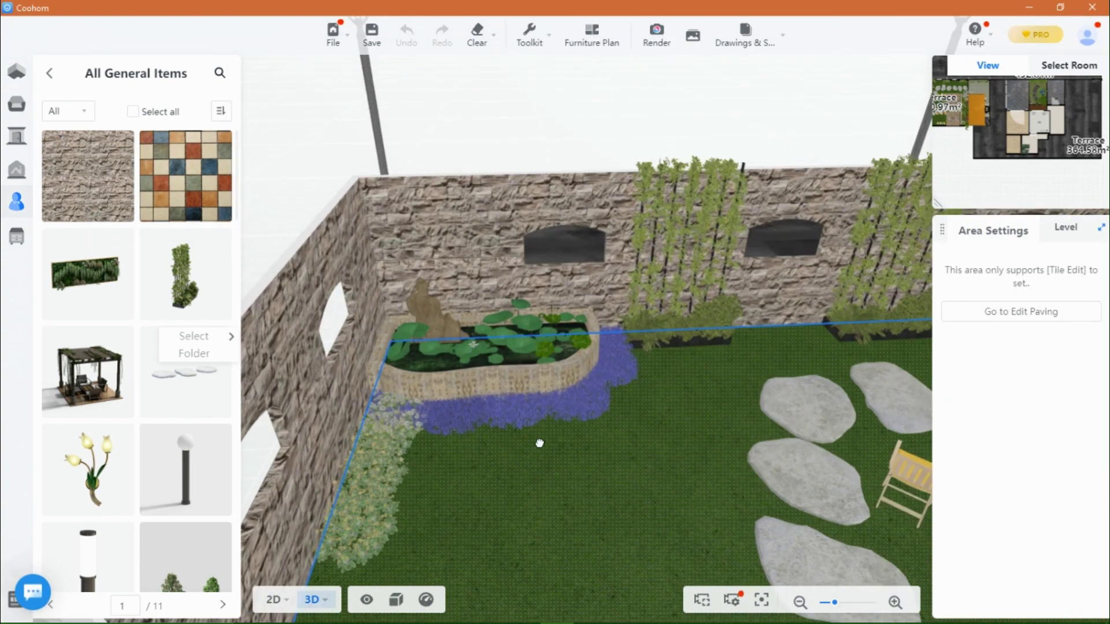
Examine the model details of the fishpond, the purple flowering grass around it and the white daisy grass along the wall.
{"action": "left_click", "coordinate": [474, 346]}
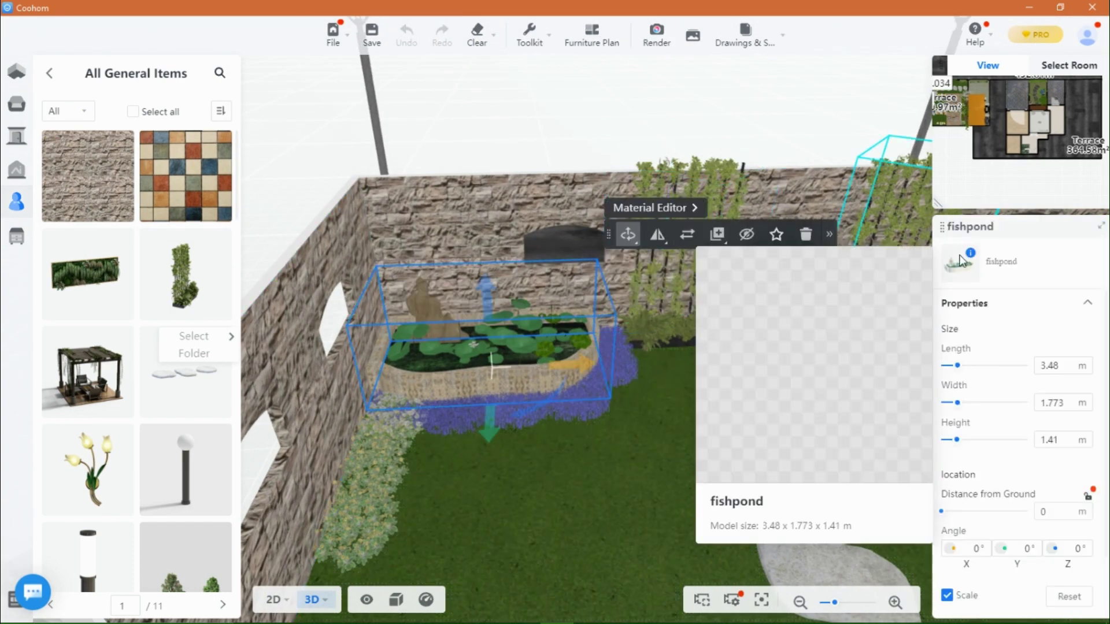
{"action": "mouse_move", "coordinate": [973, 257]}
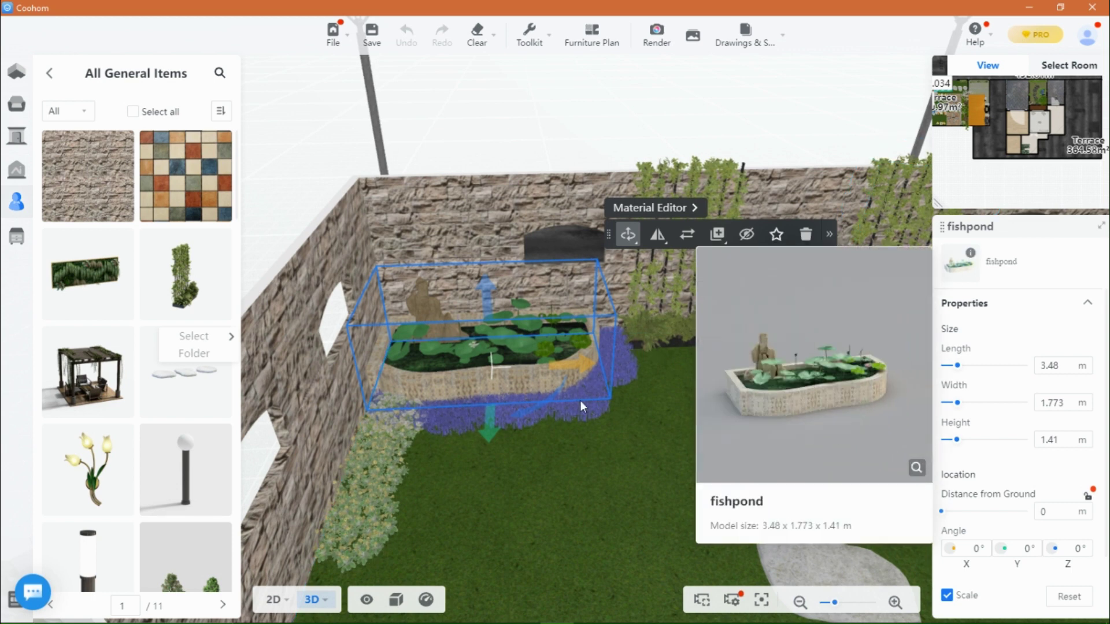
{"action": "left_click", "coordinate": [626, 376]}
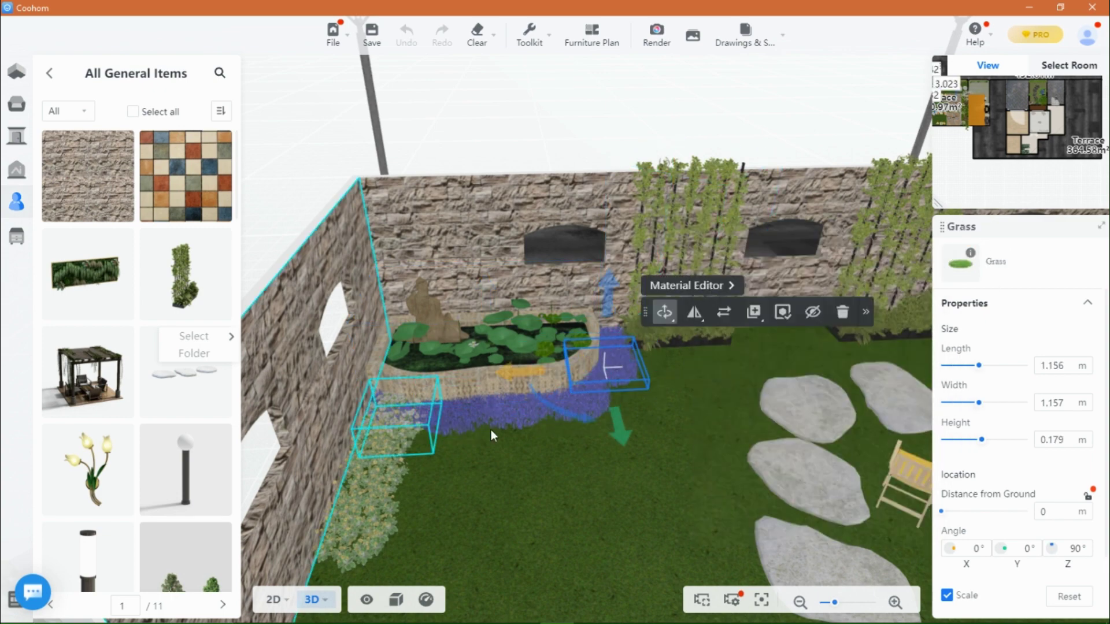
{"action": "left_click_drag", "start_coordinate": [625, 347], "coordinate": [494, 439]}
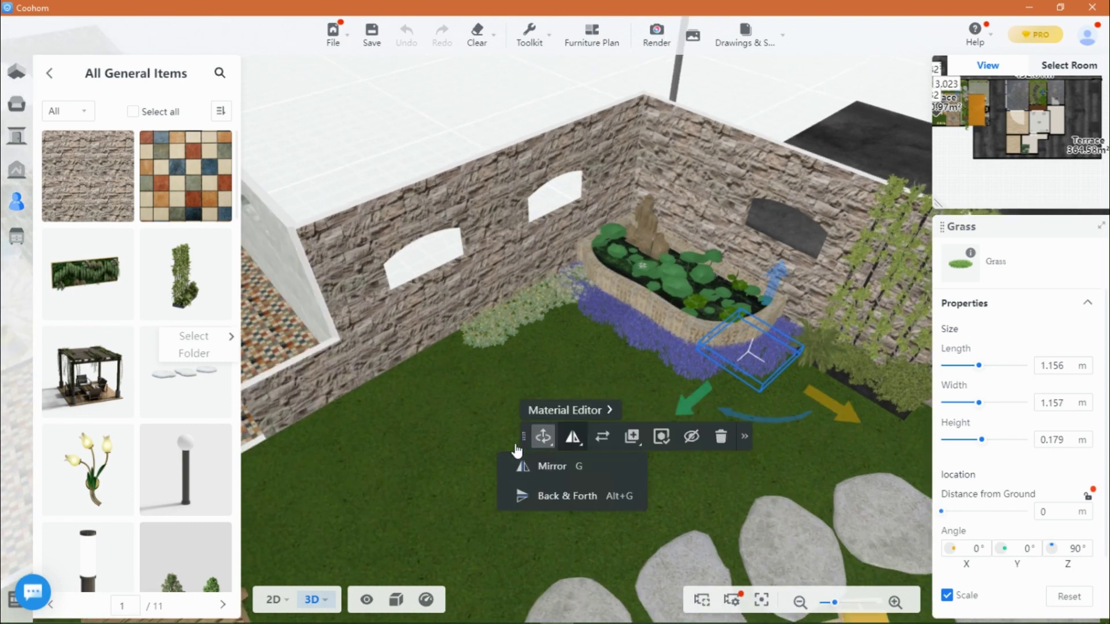
{"action": "left_click", "coordinate": [529, 308]}
{"action": "mouse_move", "coordinate": [970, 253]}
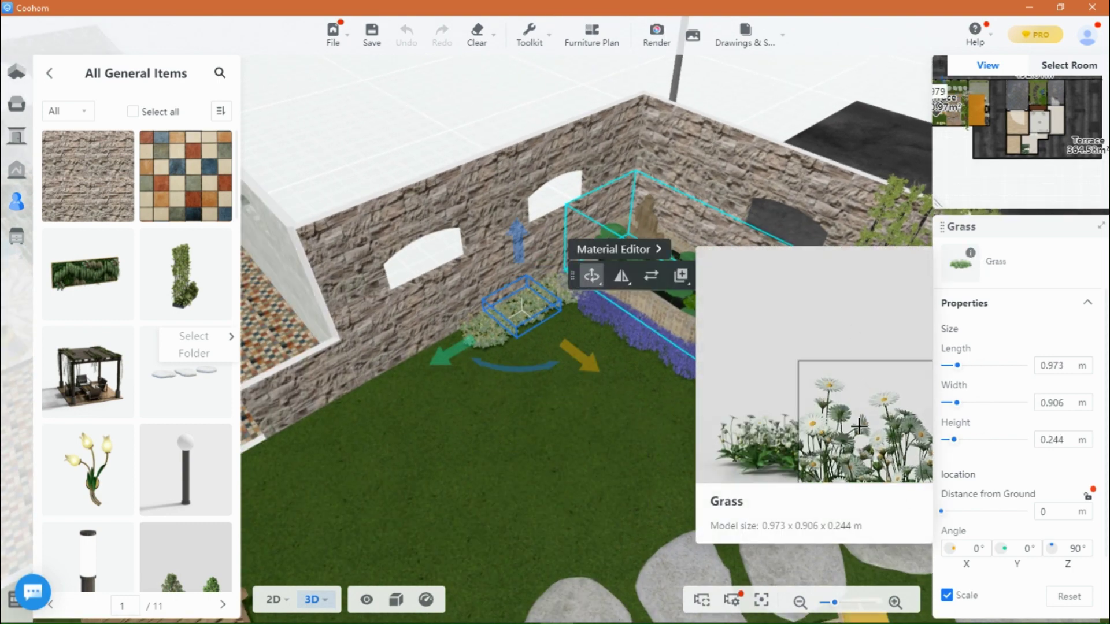
{"action": "left_click", "coordinate": [433, 426]}
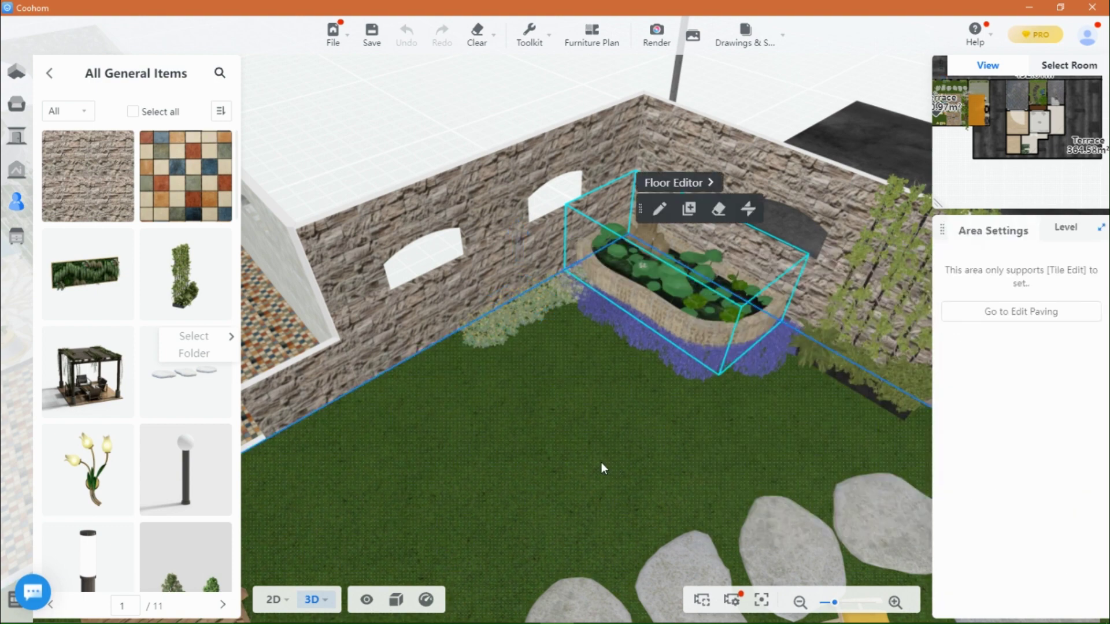
Search the library for "tree" and place the wide-branching green tree on the lawn beside the wooden bridge.
{"action": "left_click_drag", "start_coordinate": [601, 468], "coordinate": [485, 360]}
{"action": "left_click_drag", "start_coordinate": [524, 465], "coordinate": [564, 108]}
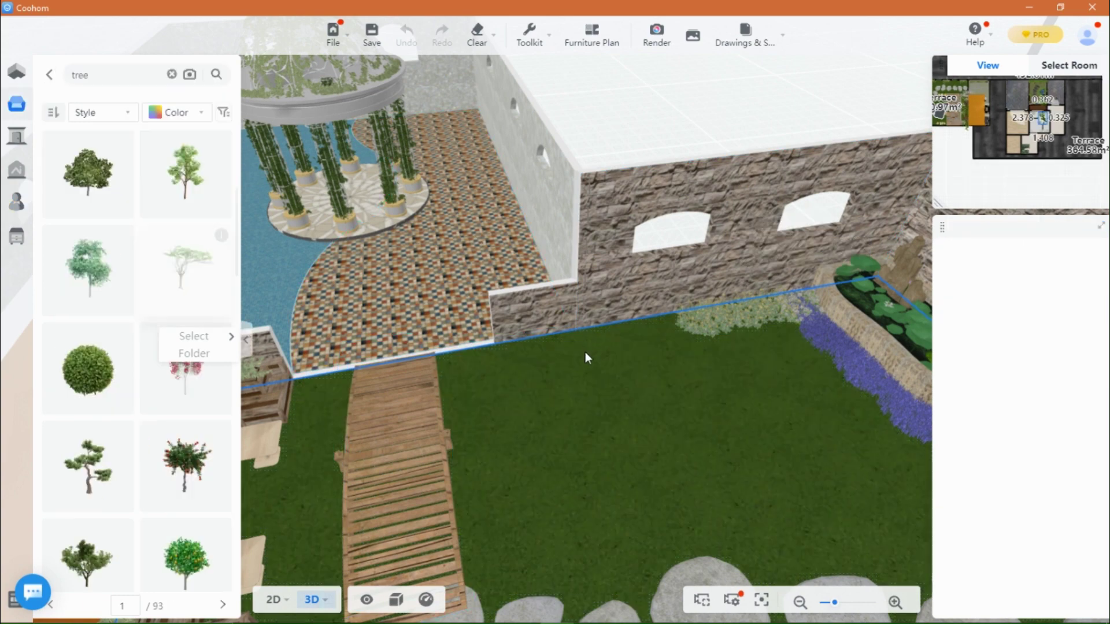
{"action": "scroll", "coordinate": [582, 341], "scroll_direction": "down", "scroll_amount": 3}
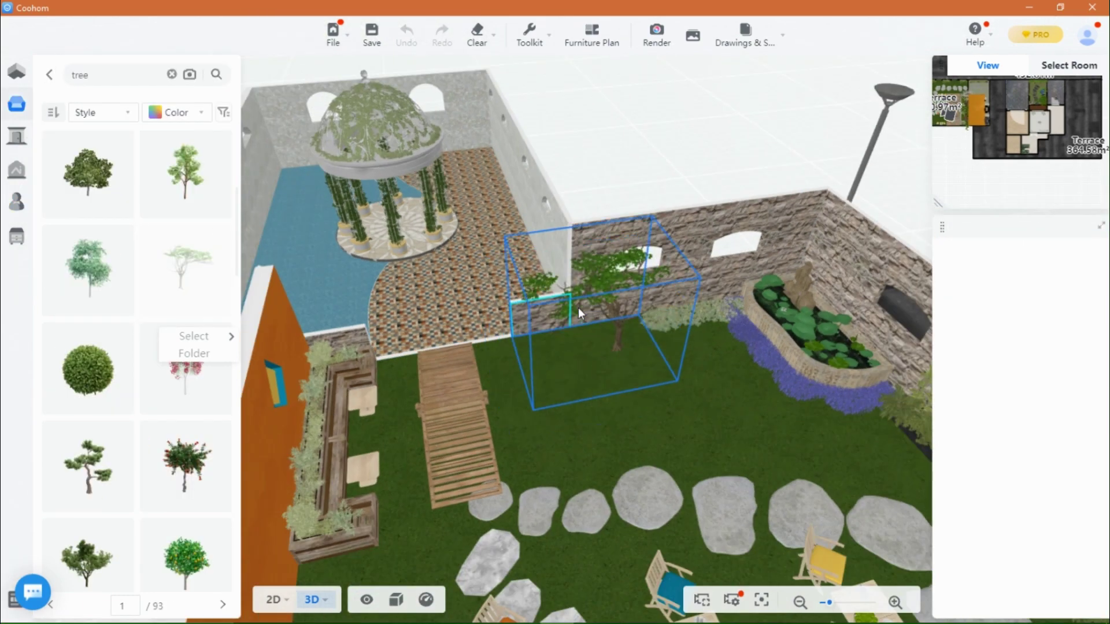
{"action": "left_click", "coordinate": [511, 308]}
{"action": "scroll", "coordinate": [525, 326], "scroll_direction": "up", "scroll_amount": 3}
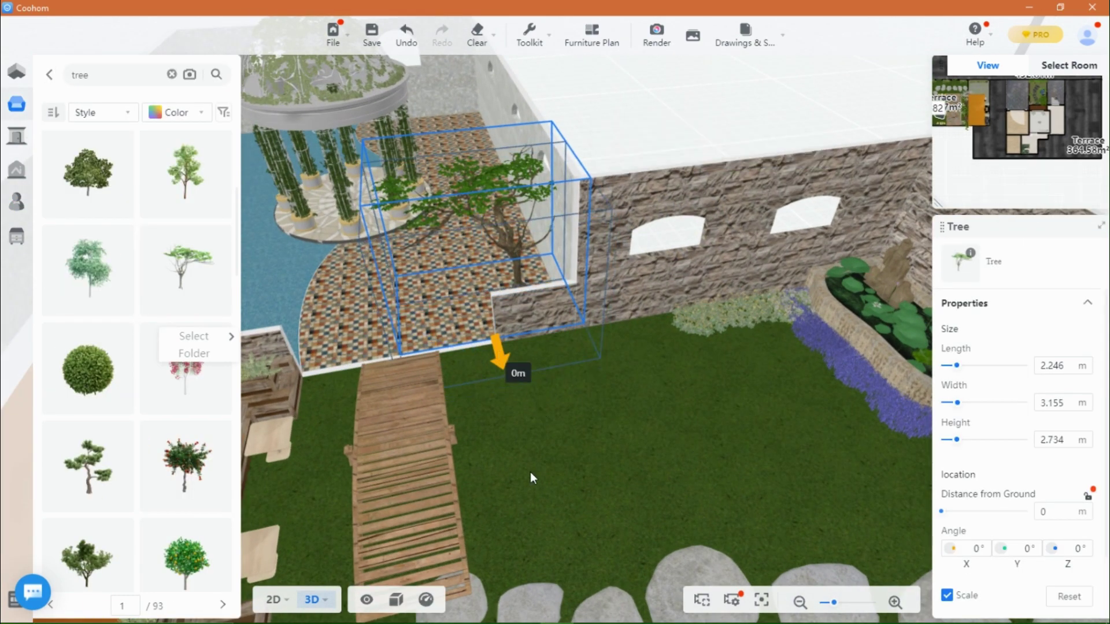
{"action": "left_click", "coordinate": [530, 415], "text": "ctrl"}
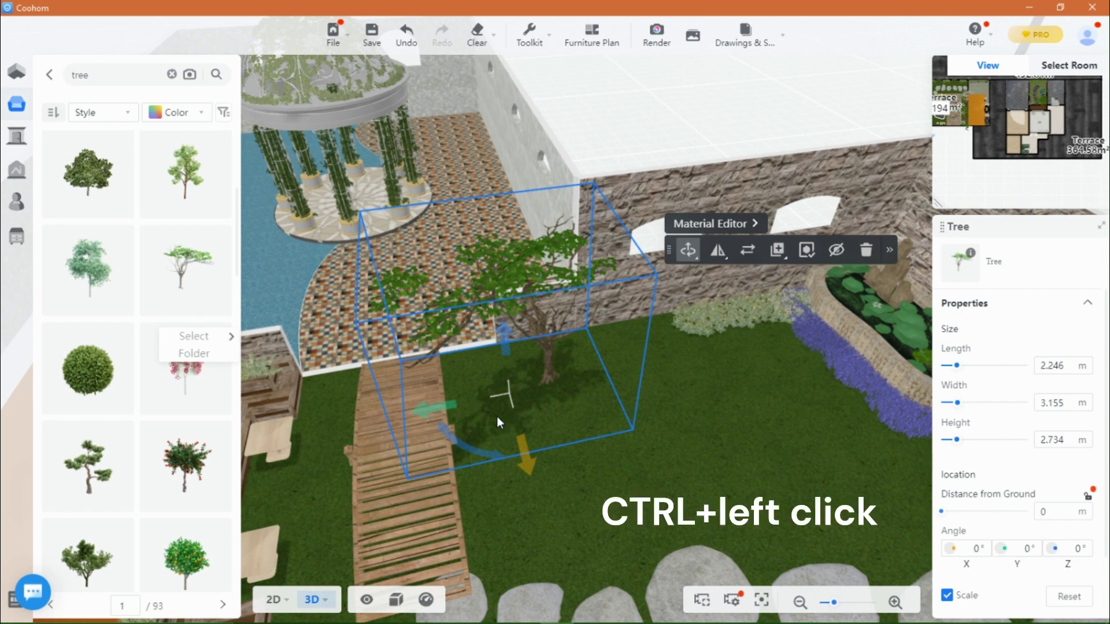
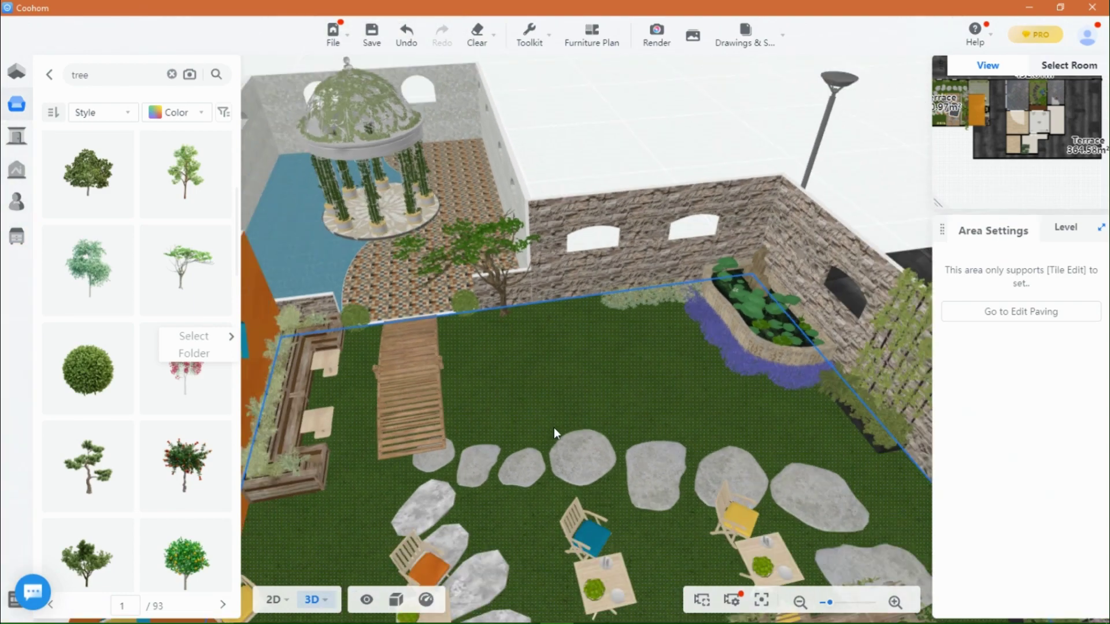
Find the orange Ginkgo tree in the tree results and place it behind the stone wall near the domed pavilion.
{"action": "scroll", "coordinate": [563, 418], "scroll_direction": "up", "scroll_amount": 5}
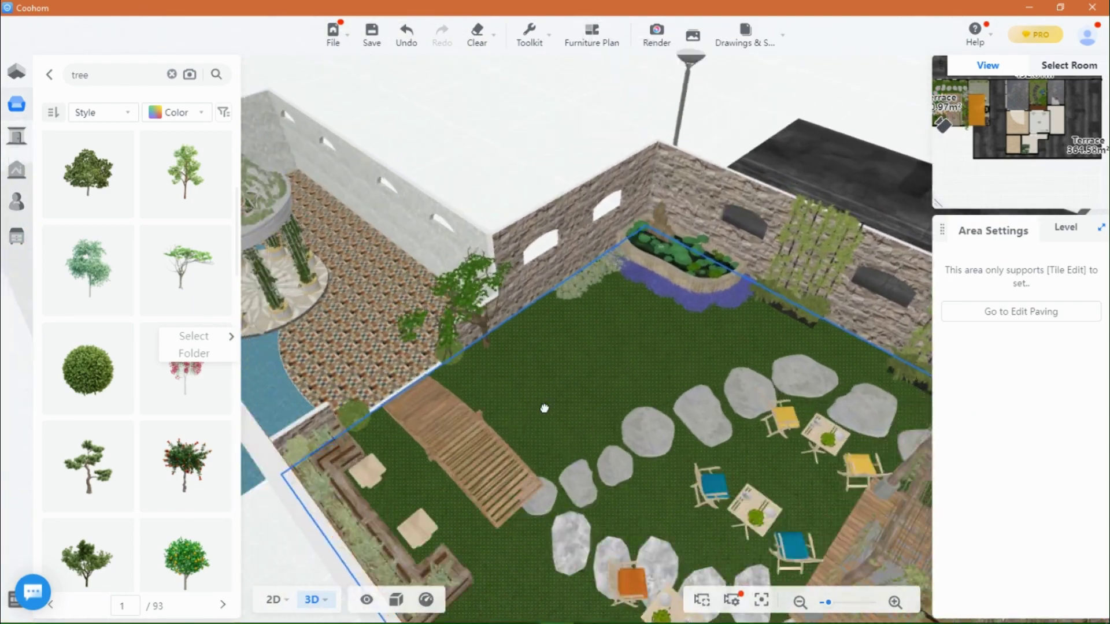
{"action": "scroll", "coordinate": [141, 331], "scroll_direction": "down", "scroll_amount": 5}
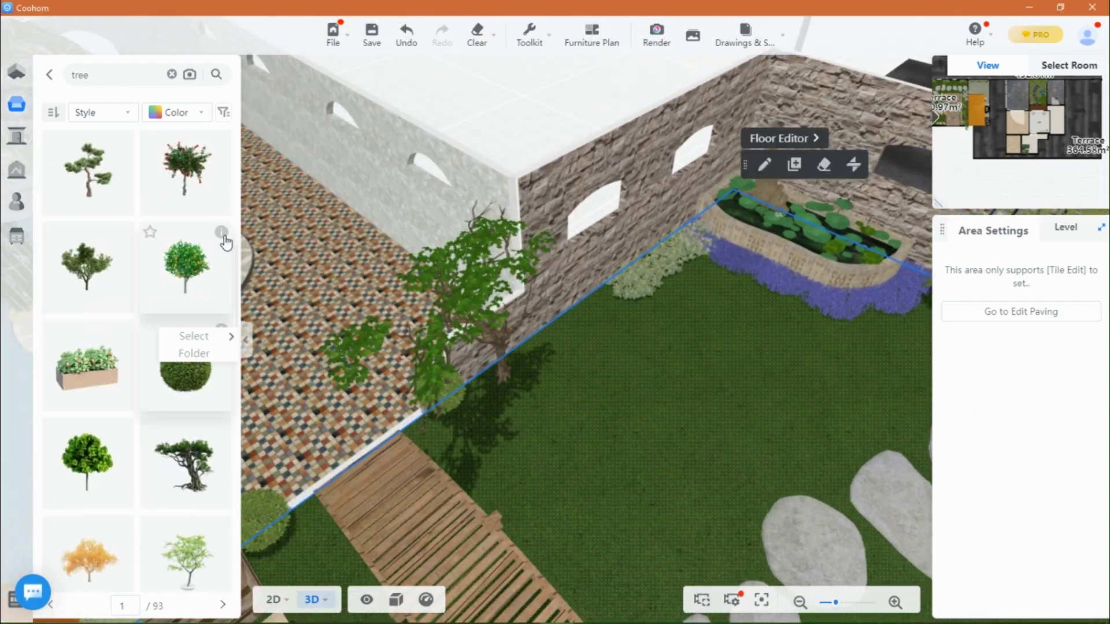
{"action": "mouse_move", "coordinate": [228, 234]}
{"action": "scroll", "coordinate": [213, 323], "scroll_direction": "down", "scroll_amount": 3}
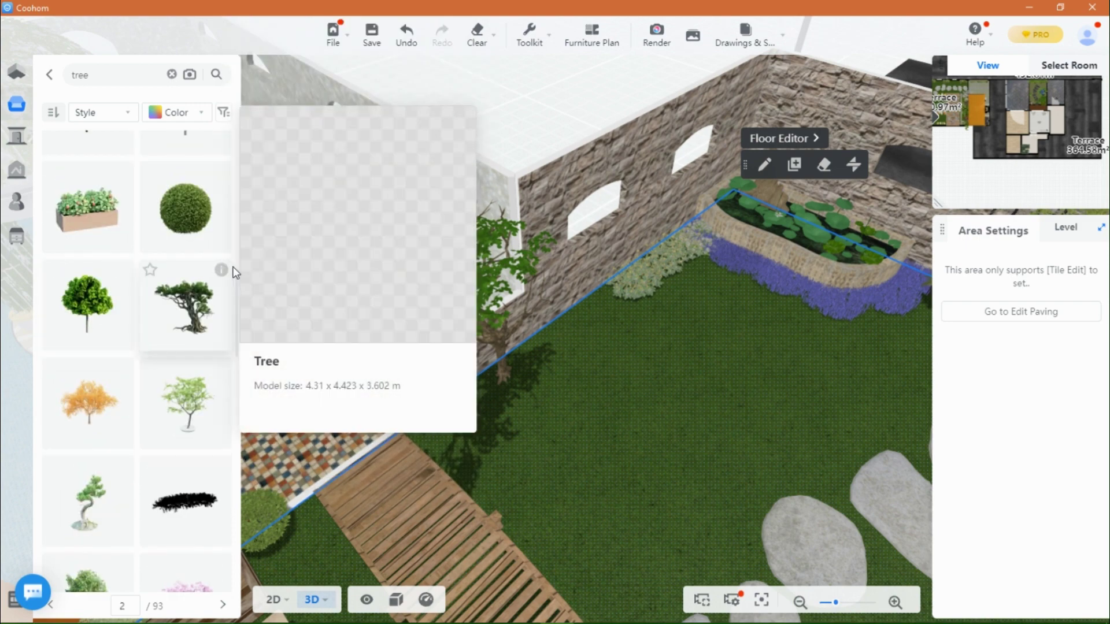
{"action": "scroll", "coordinate": [123, 273], "scroll_direction": "down", "scroll_amount": 2}
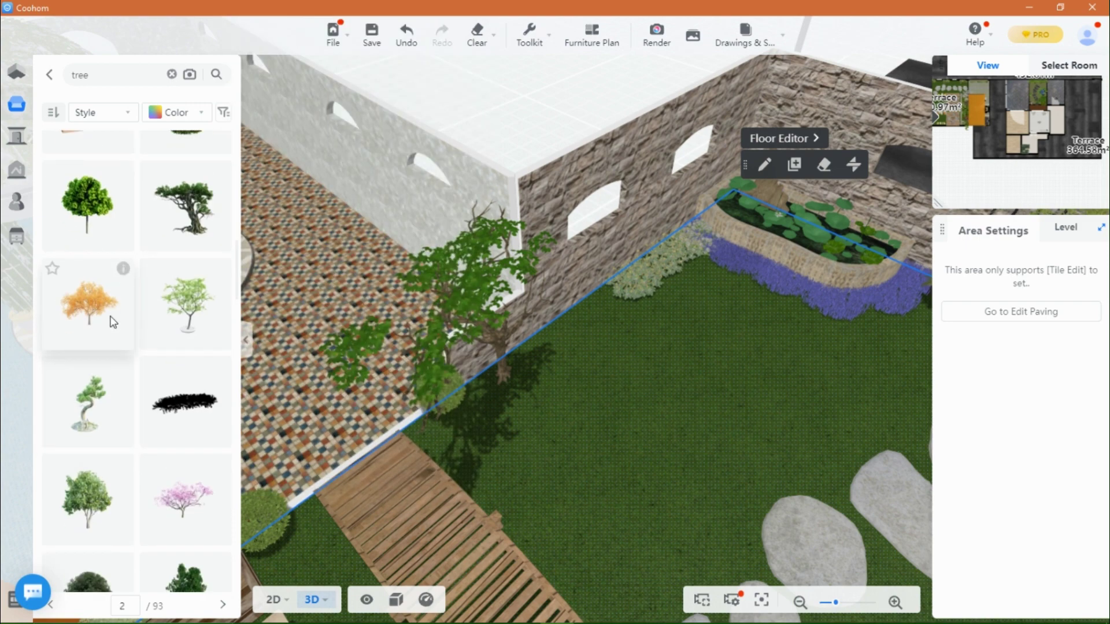
{"action": "left_click_drag", "start_coordinate": [92, 292], "coordinate": [577, 334]}
{"action": "scroll", "coordinate": [578, 328], "scroll_direction": "down", "scroll_amount": 3}
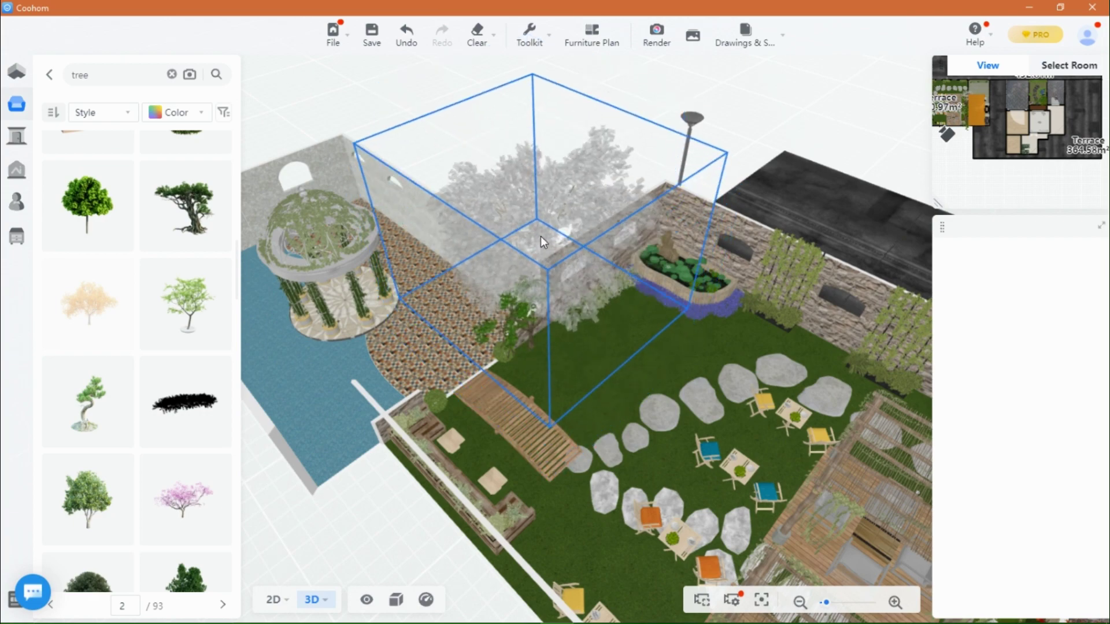
{"action": "left_click_drag", "start_coordinate": [635, 364], "coordinate": [569, 348]}
{"action": "scroll", "coordinate": [568, 348], "scroll_direction": "up", "scroll_amount": 2}
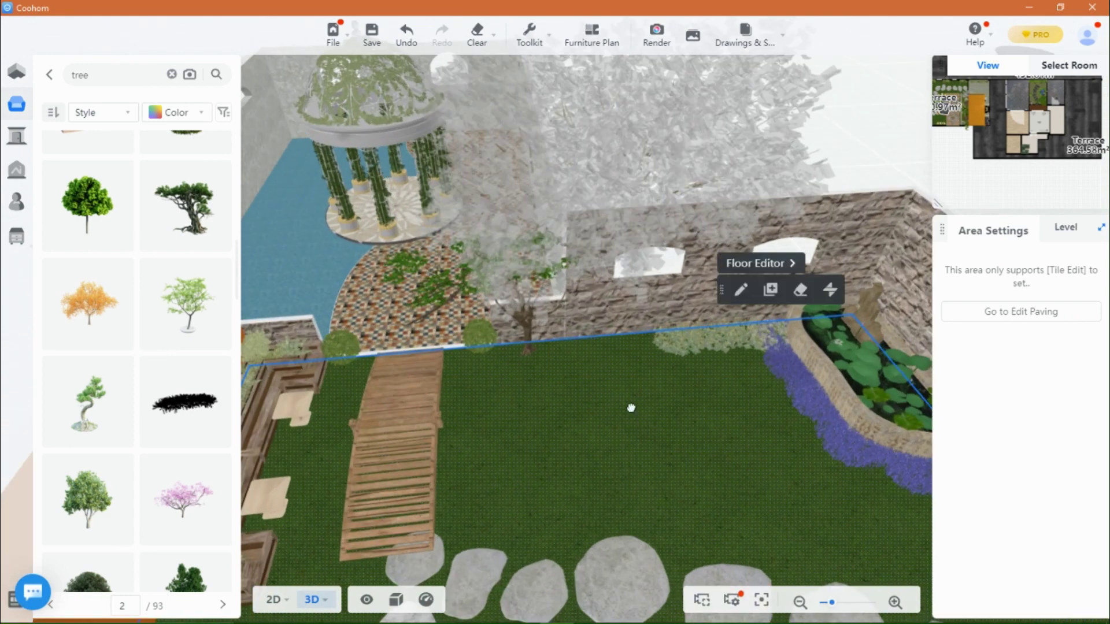
Shift the Ginkgo tree slightly away from the pavilion and check its position behind the stone wall from the garden.
{"action": "left_click_drag", "start_coordinate": [629, 406], "coordinate": [616, 363]}
{"action": "left_click", "coordinate": [622, 394]}
{"action": "mouse_move", "coordinate": [502, 347]}
{"action": "left_mouse_down"}
{"action": "mouse_move", "coordinate": [541, 349]}
{"action": "mouse_move", "coordinate": [508, 352]}
{"action": "left_mouse_up"}
{"action": "left_click_drag", "start_coordinate": [553, 436], "coordinate": [947, 428]}
{"action": "left_click_drag", "start_coordinate": [395, 471], "coordinate": [581, 408]}
{"action": "scroll", "coordinate": [582, 408], "scroll_direction": "down", "scroll_amount": 5}
{"action": "left_click_drag", "start_coordinate": [786, 200], "coordinate": [791, 259]}
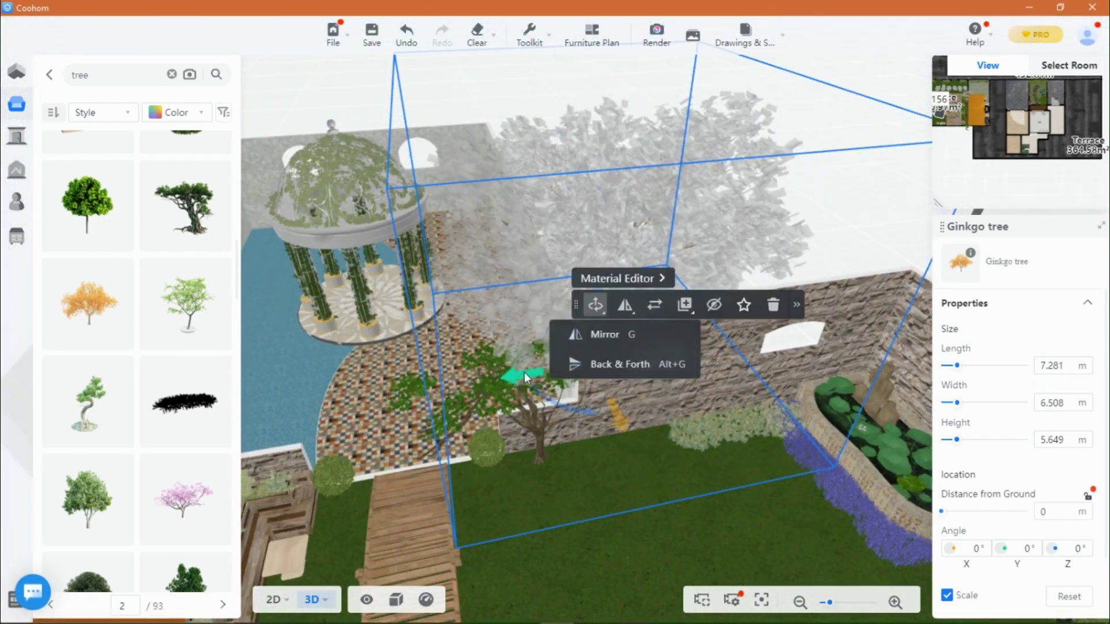
{"action": "left_click_drag", "start_coordinate": [525, 376], "coordinate": [549, 367]}
{"action": "left_click", "coordinate": [588, 567]}
{"action": "left_click_drag", "start_coordinate": [589, 567], "coordinate": [549, 532]}
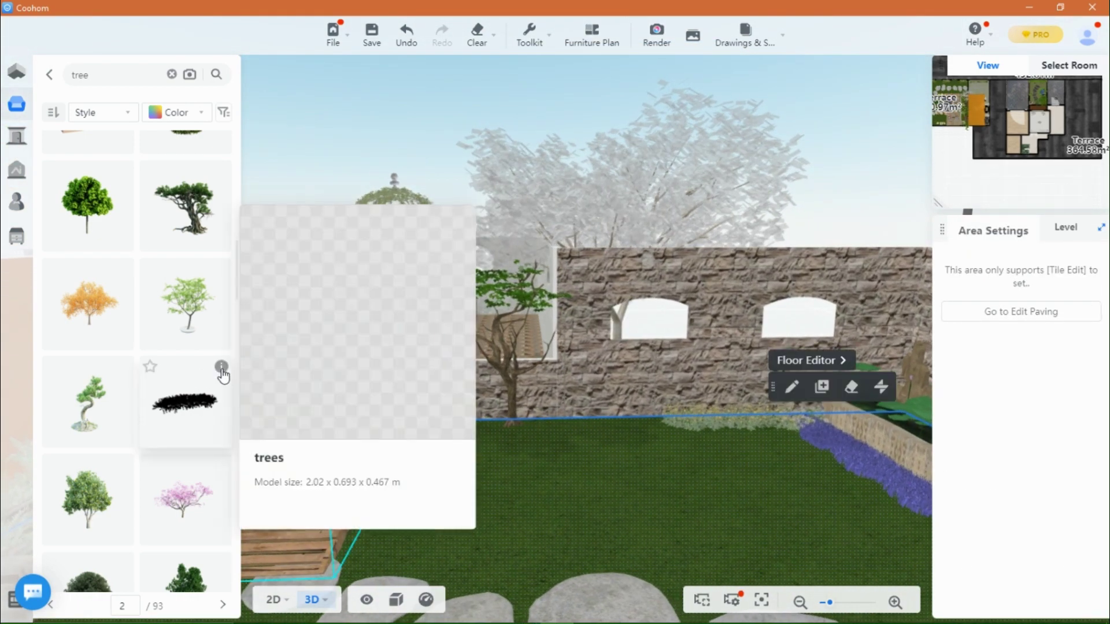
Search the library for "grass" and place the tall wispy grass clump on the lawn beside the bridge and tree.
{"action": "scroll", "coordinate": [203, 376], "scroll_direction": "down", "scroll_amount": 5}
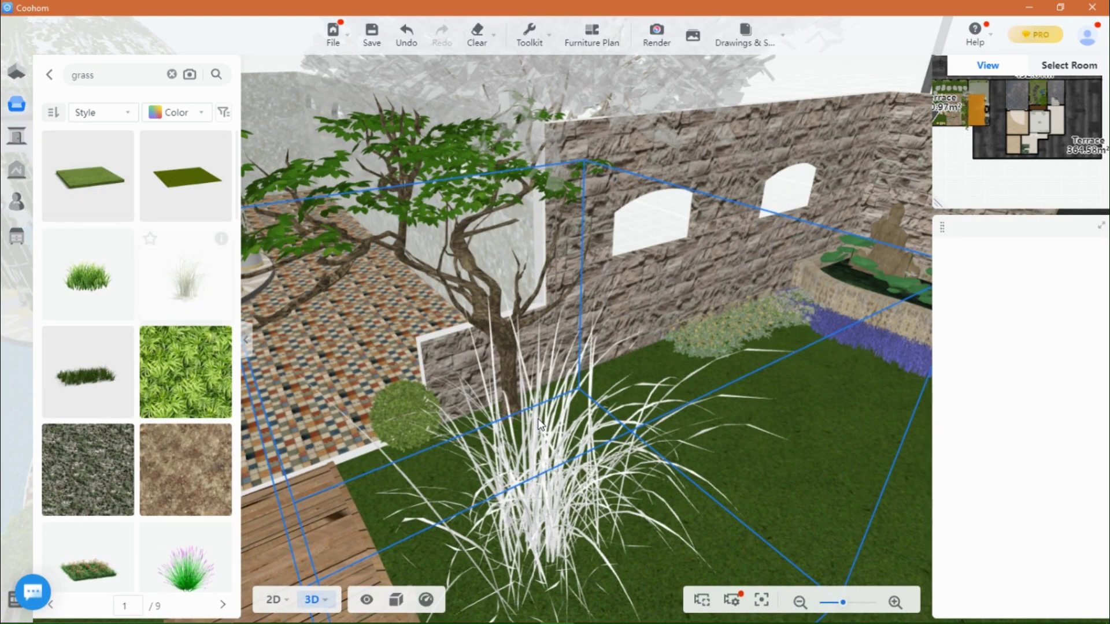
{"action": "scroll", "coordinate": [549, 434], "scroll_direction": "down", "scroll_amount": 2}
{"action": "left_click", "coordinate": [549, 431]}
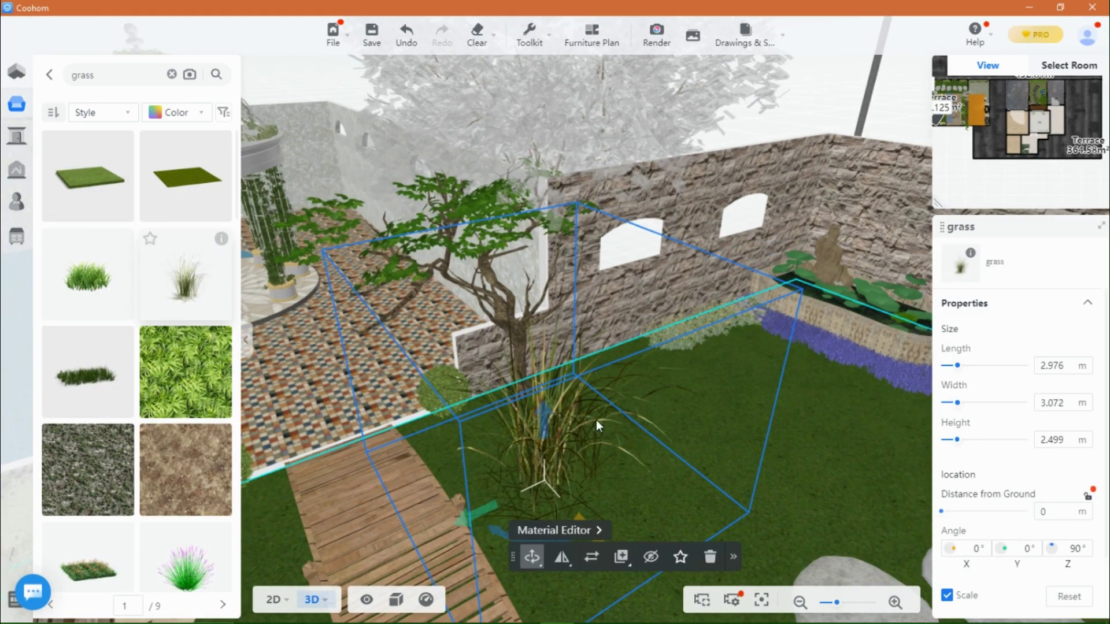
{"action": "scroll", "coordinate": [954, 532], "scroll_direction": "down", "scroll_amount": 2}
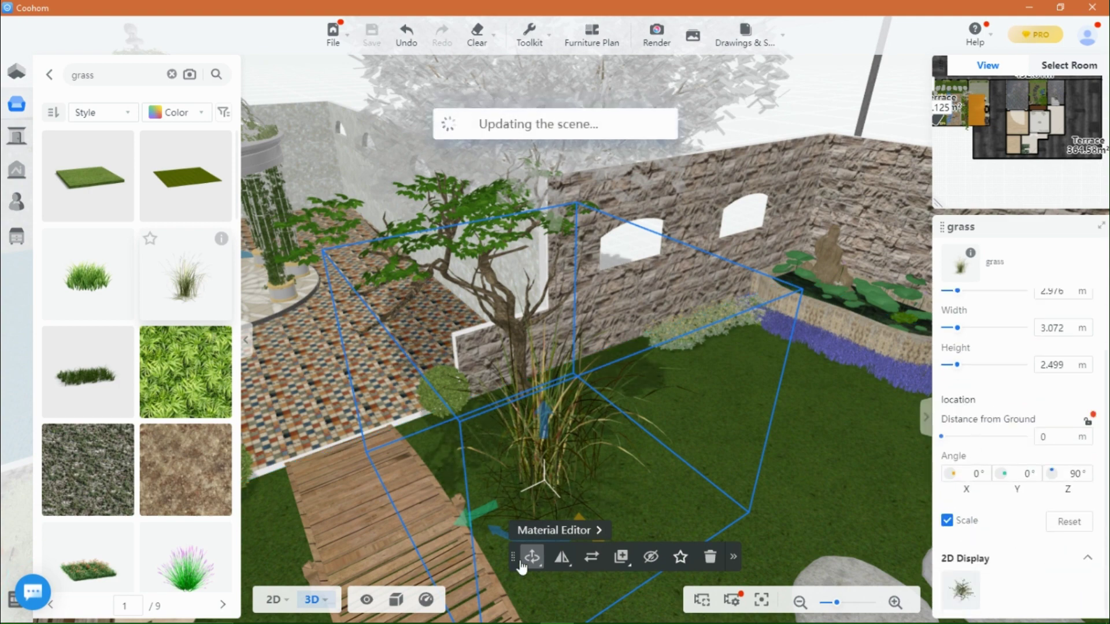
Scale the tall grass clump by the bridge down to about 1.221 × 1.261 m and 1.026 m high.
{"action": "left_click", "coordinate": [531, 557]}
{"action": "left_click", "coordinate": [523, 477]}
{"action": "left_click_drag", "start_coordinate": [542, 258], "coordinate": [562, 433]}
{"action": "left_click", "coordinate": [601, 546]}
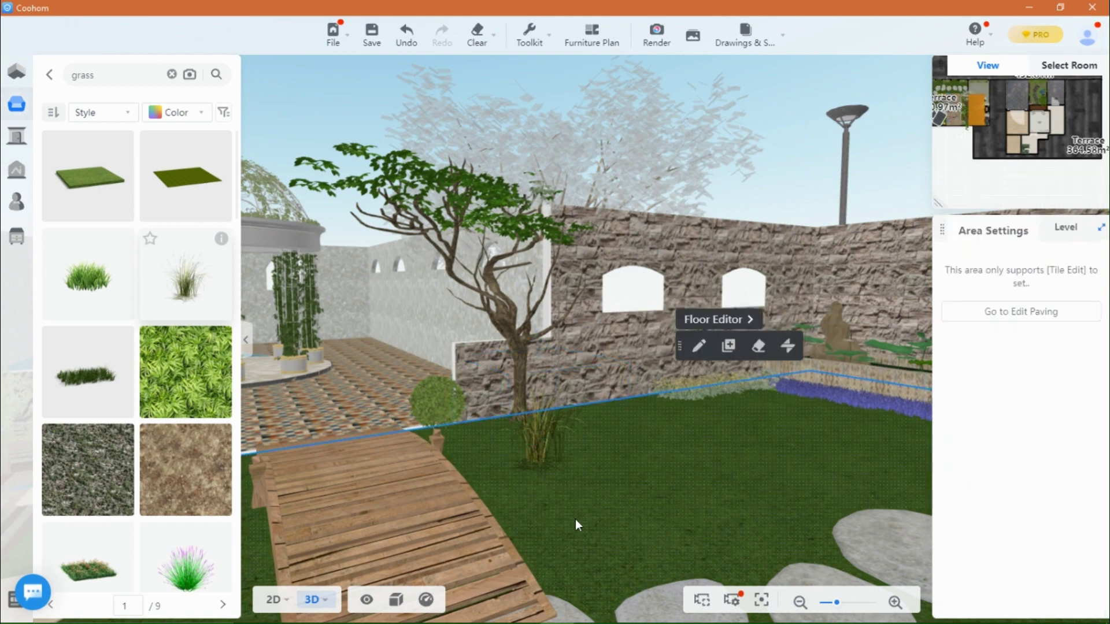
Move the scaled grass clump to the base of the green tree, against the low stone wall.
{"action": "left_click", "coordinate": [557, 468]}
{"action": "left_click_drag", "start_coordinate": [570, 503], "coordinate": [534, 441]}
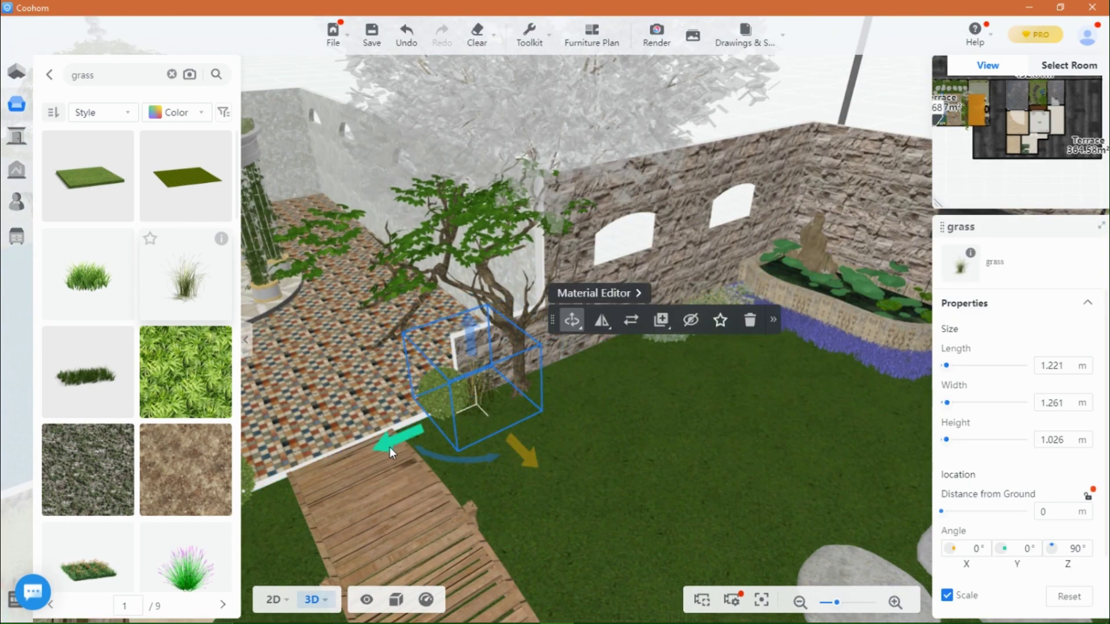
{"action": "left_click_drag", "start_coordinate": [390, 446], "coordinate": [437, 433]}
{"action": "scroll", "coordinate": [564, 491], "scroll_direction": "up", "scroll_amount": 5}
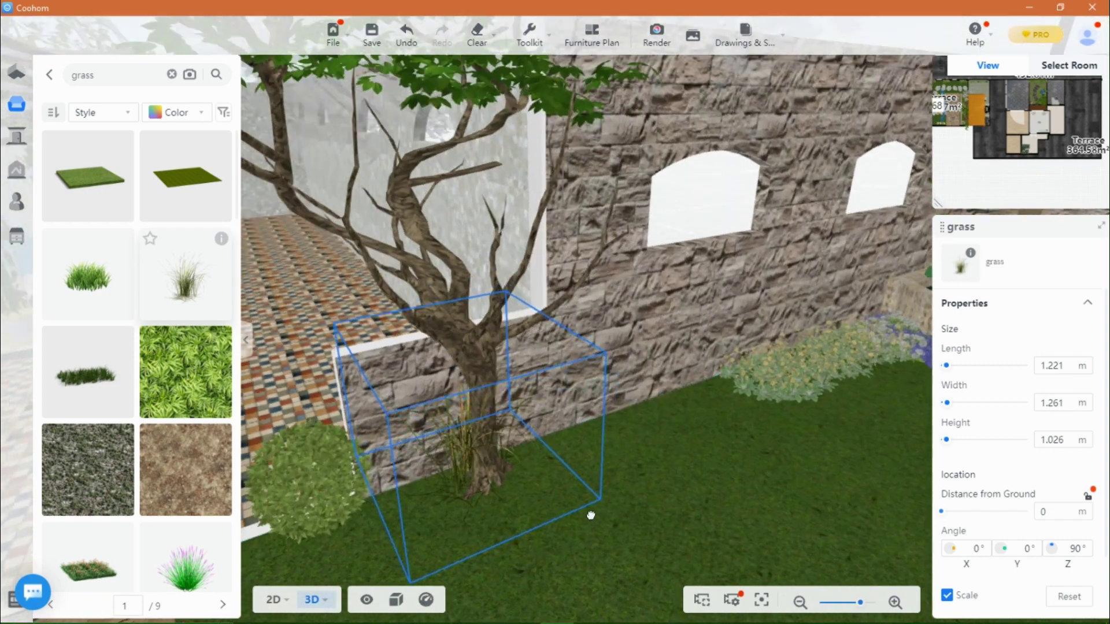
{"action": "left_click", "coordinate": [248, 346]}
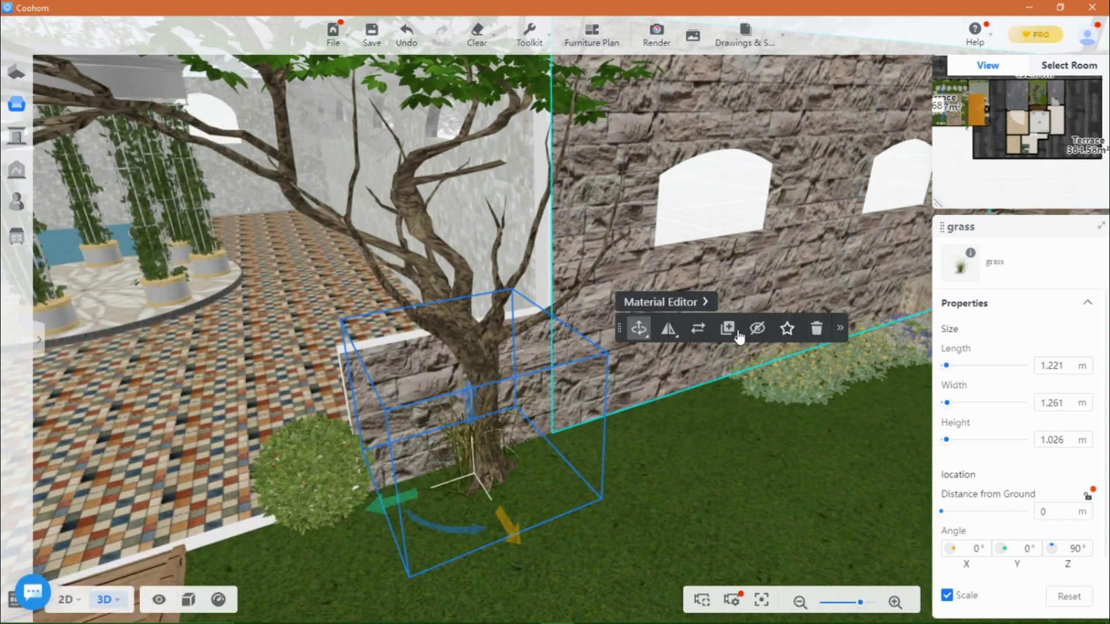
Duplicate the grass clump beside the trunk and array it along the stone wall with number 5 and a fixed Y pitch of 0.267 m.
{"action": "left_click_drag", "start_coordinate": [550, 436], "coordinate": [512, 389]}
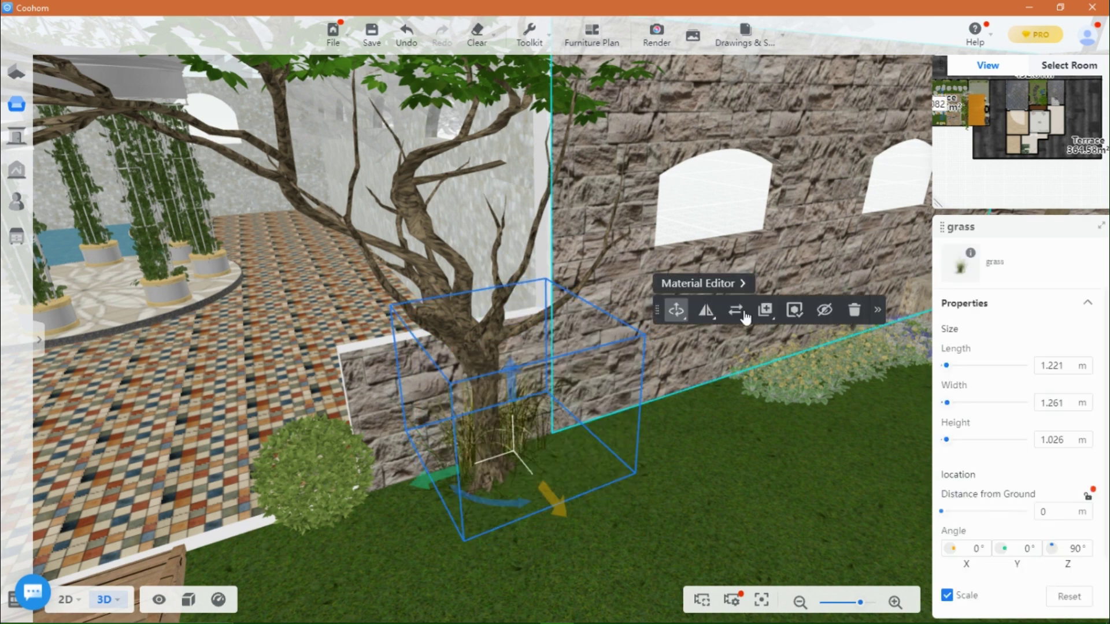
{"action": "left_click", "coordinate": [606, 425]}
{"action": "left_click", "coordinate": [515, 432]}
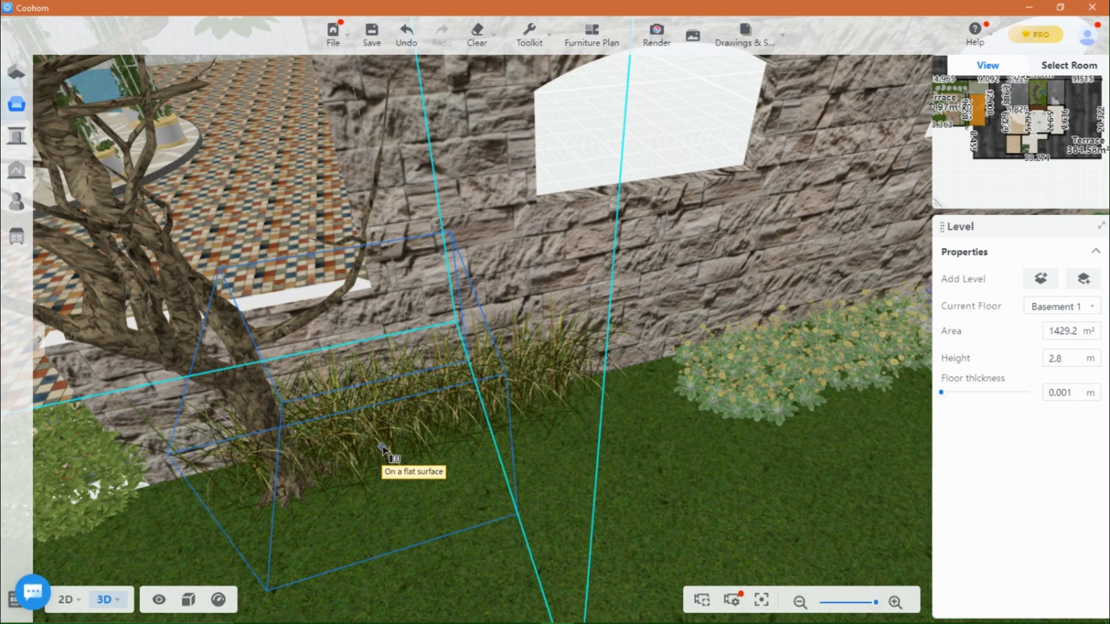
{"action": "left_click", "coordinate": [389, 445]}
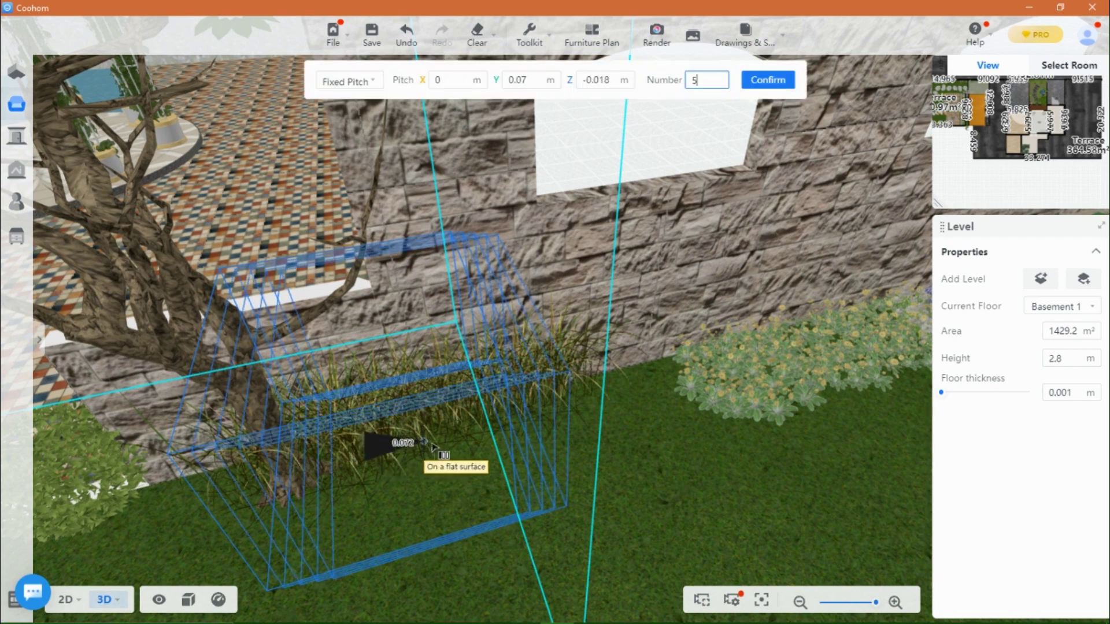
{"action": "left_click", "coordinate": [535, 409]}
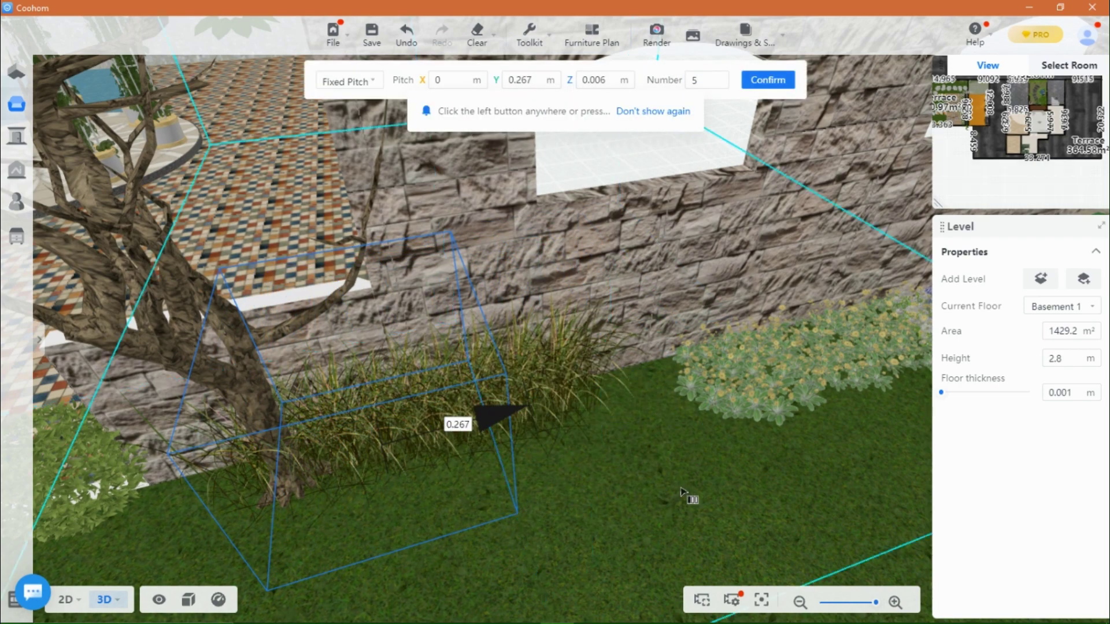
{"action": "left_click", "coordinate": [670, 501]}
Select a clump of the grass row next to the tree trunk and adjust its position along the wall.
{"action": "scroll", "coordinate": [618, 436], "scroll_direction": "down", "scroll_amount": 3}
{"action": "left_click_drag", "start_coordinate": [619, 436], "coordinate": [508, 529]}
{"action": "scroll", "coordinate": [458, 512], "scroll_direction": "up", "scroll_amount": 2}
{"action": "right_click_drag", "start_coordinate": [458, 511], "coordinate": [639, 498]}
{"action": "mouse_move", "coordinate": [639, 498]}
{"action": "left_mouse_down"}
{"action": "mouse_move", "coordinate": [819, 459]}
{"action": "mouse_move", "coordinate": [651, 520]}
{"action": "mouse_move", "coordinate": [623, 497]}
{"action": "left_mouse_up"}
{"action": "scroll", "coordinate": [564, 346], "scroll_direction": "up", "scroll_amount": 3}
{"action": "left_click", "coordinate": [564, 348]}
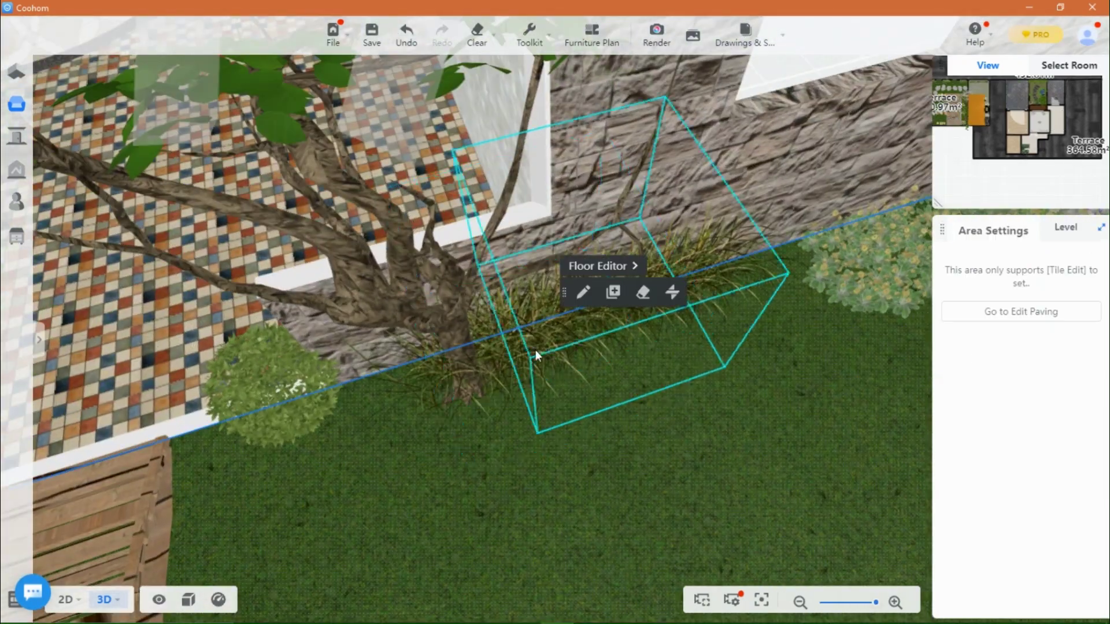
{"action": "left_click", "coordinate": [547, 362]}
{"action": "left_click_drag", "start_coordinate": [535, 420], "coordinate": [568, 439]}
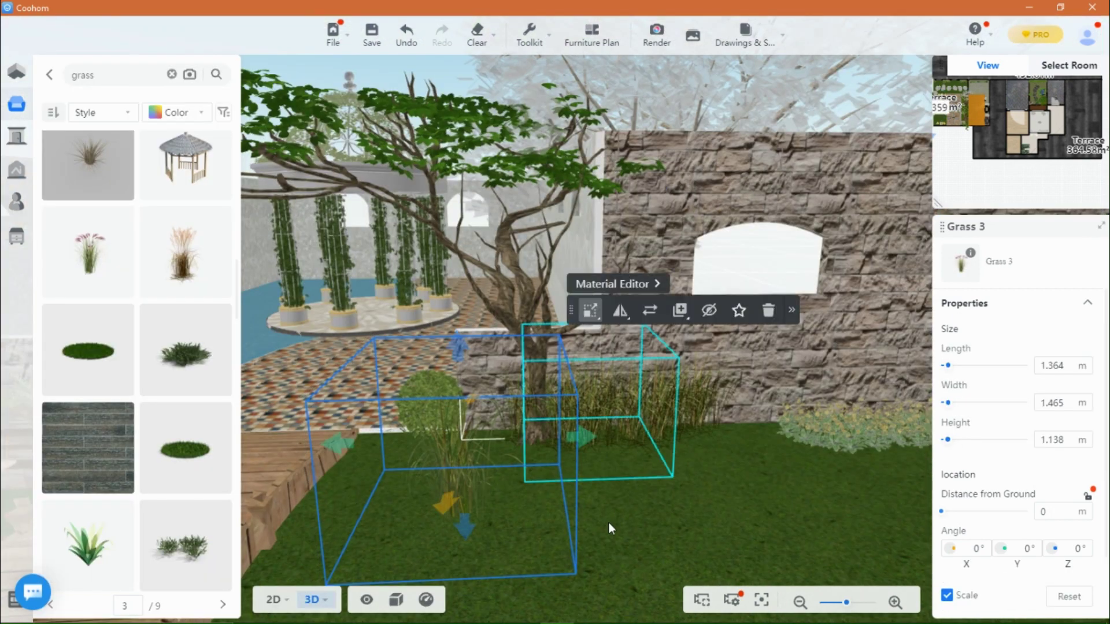
Position Grass 3 clumps, about 1.138 m high, between the round bush and the tree trunk.
{"action": "left_click", "coordinate": [609, 523]}
{"action": "right_click_drag", "start_coordinate": [609, 523], "coordinate": [629, 564]}
{"action": "left_click", "coordinate": [473, 509]}
{"action": "left_click_drag", "start_coordinate": [471, 566], "coordinate": [487, 503]}
{"action": "left_click_drag", "start_coordinate": [642, 485], "coordinate": [673, 569]}
{"action": "mouse_move", "coordinate": [700, 318]}
{"action": "left_click", "coordinate": [695, 350]}
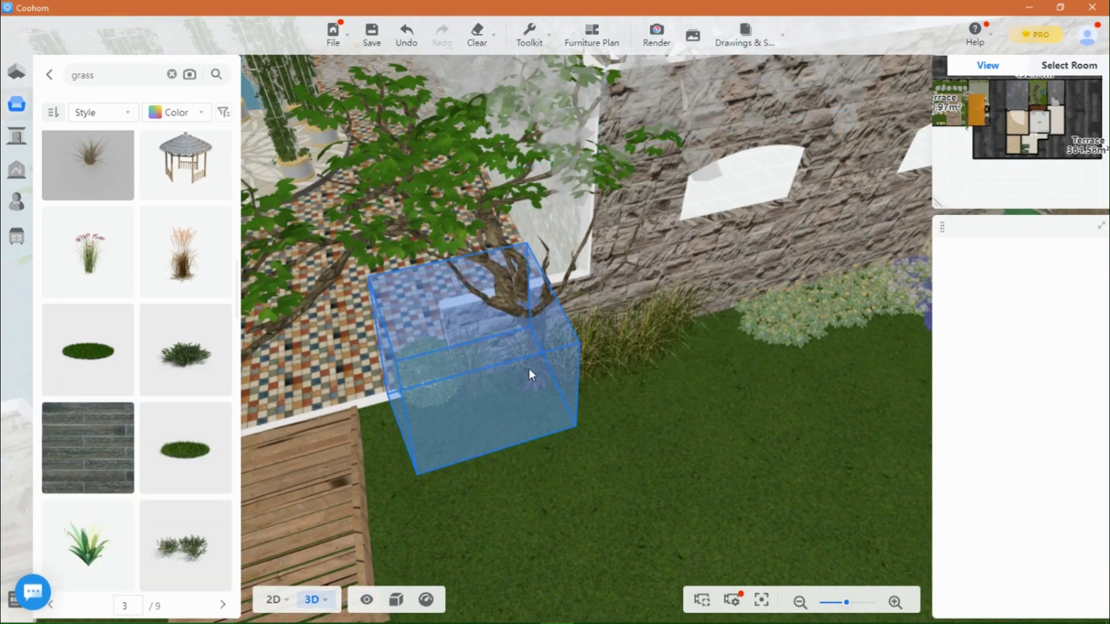
{"action": "left_click", "coordinate": [515, 369]}
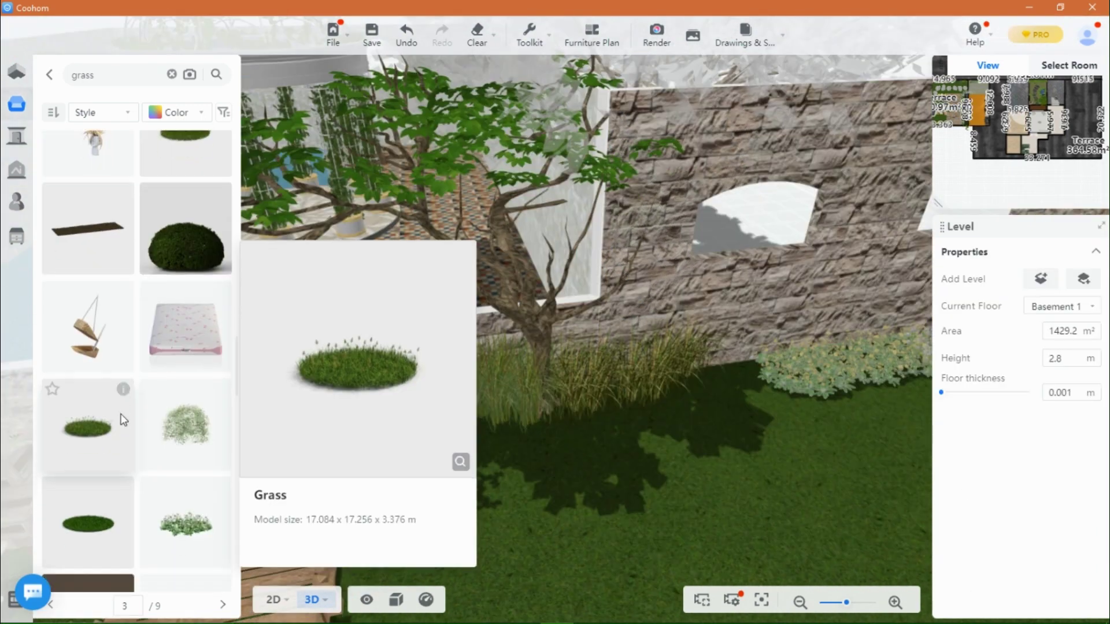
Place Exterior greenery 2 GRASS on the lawn before the tree and scale it to about 1.113 × 1.073 × 0.686 m.
{"action": "scroll", "coordinate": [122, 421], "scroll_direction": "down", "scroll_amount": 3}
{"action": "scroll", "coordinate": [132, 307], "scroll_direction": "down", "scroll_amount": 3}
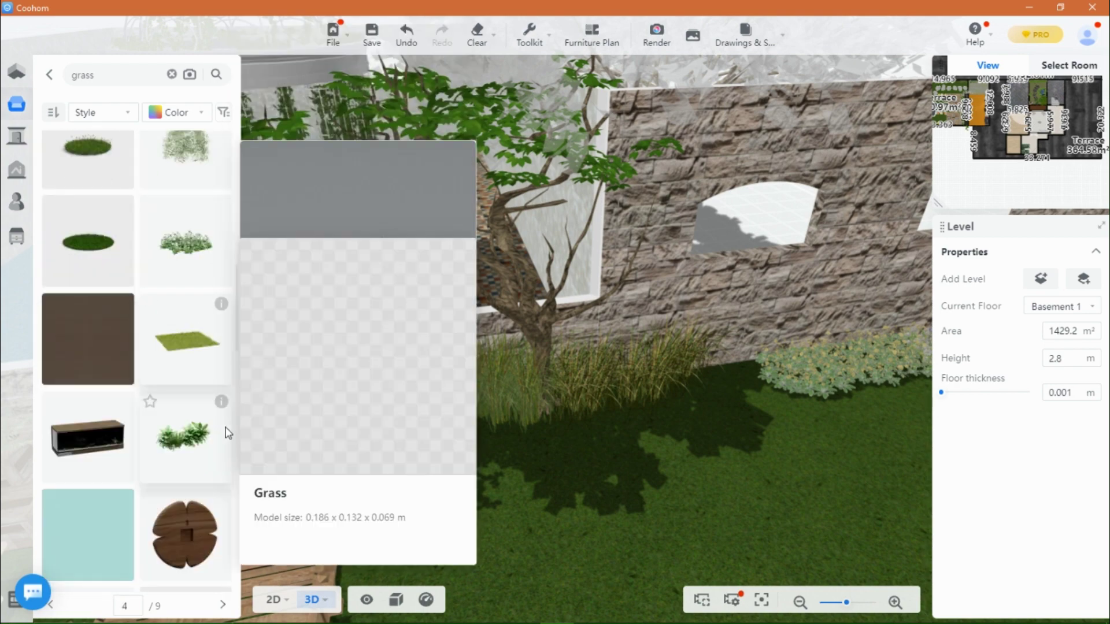
{"action": "scroll", "coordinate": [199, 439], "scroll_direction": "down", "scroll_amount": 8}
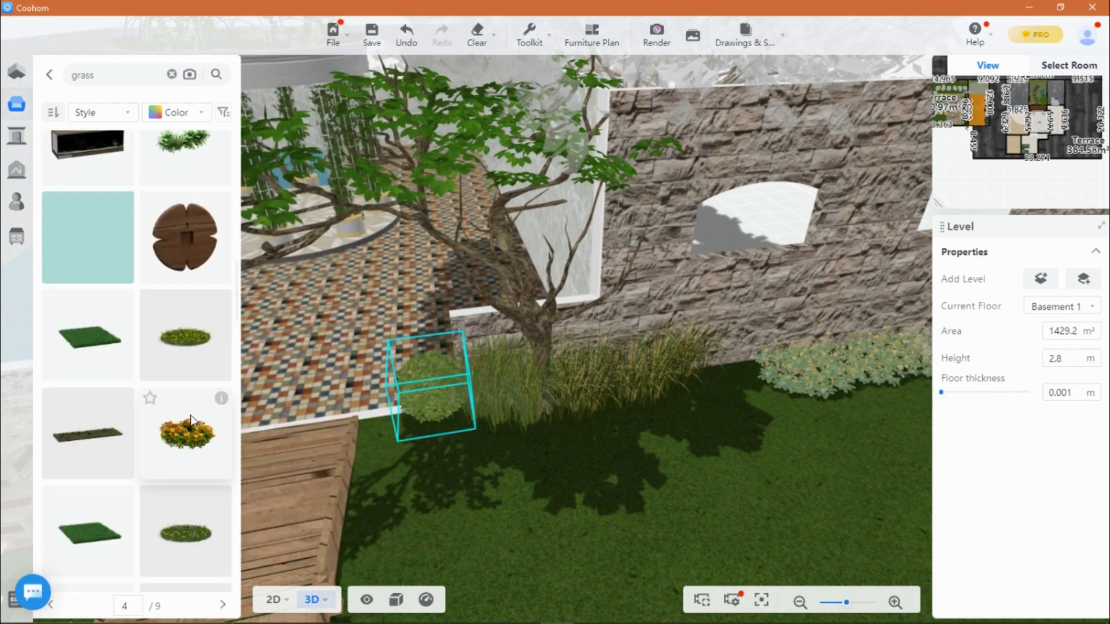
{"action": "left_click_drag", "start_coordinate": [224, 397], "coordinate": [430, 398]}
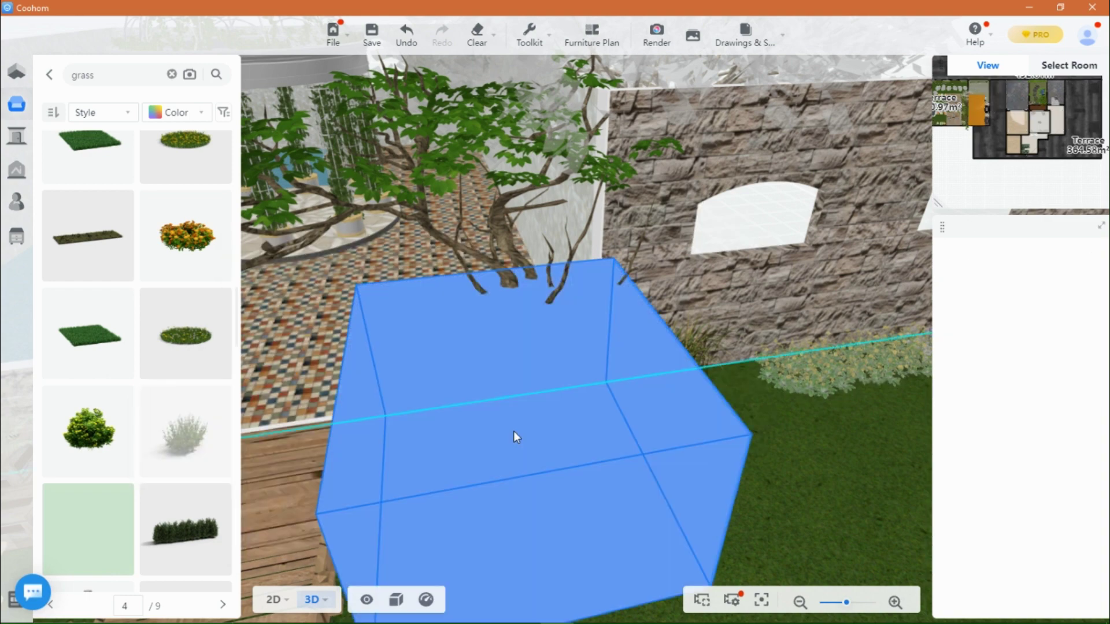
{"action": "left_click", "coordinate": [538, 415]}
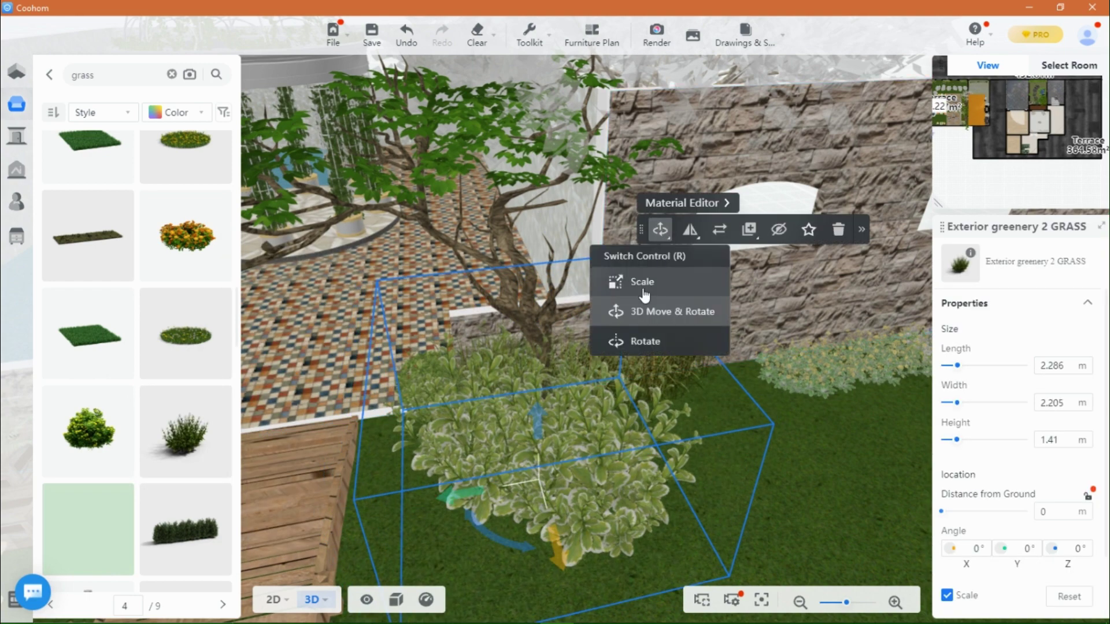
{"action": "left_click_drag", "start_coordinate": [536, 334], "coordinate": [533, 452]}
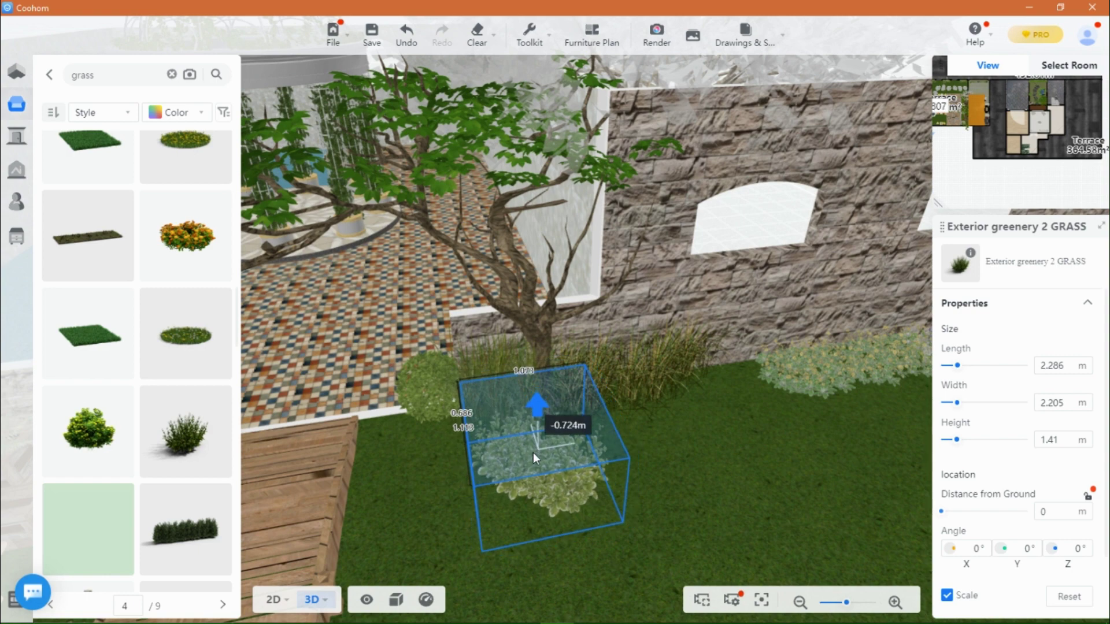
{"action": "left_click", "coordinate": [550, 543]}
Rotate the pale-leaved shrub to 24° and move it against the tall grass at the foot of the tree.
{"action": "left_click_drag", "start_coordinate": [571, 511], "coordinate": [604, 470]}
{"action": "left_click", "coordinate": [541, 446]}
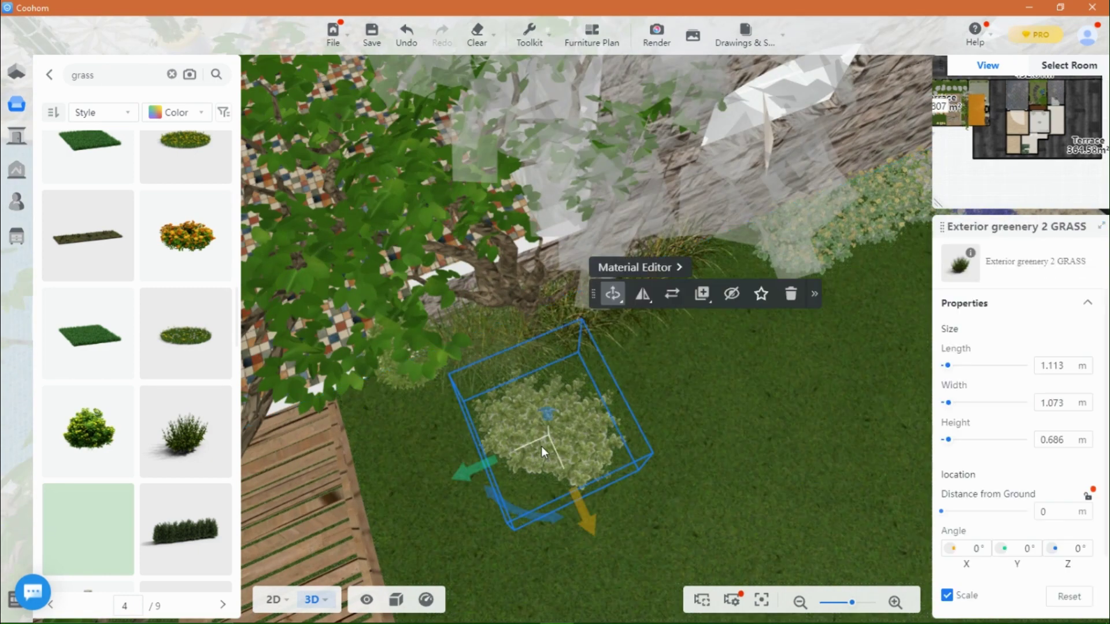
{"action": "left_click_drag", "start_coordinate": [543, 514], "coordinate": [546, 425]}
{"action": "left_click_drag", "start_coordinate": [508, 391], "coordinate": [502, 367]}
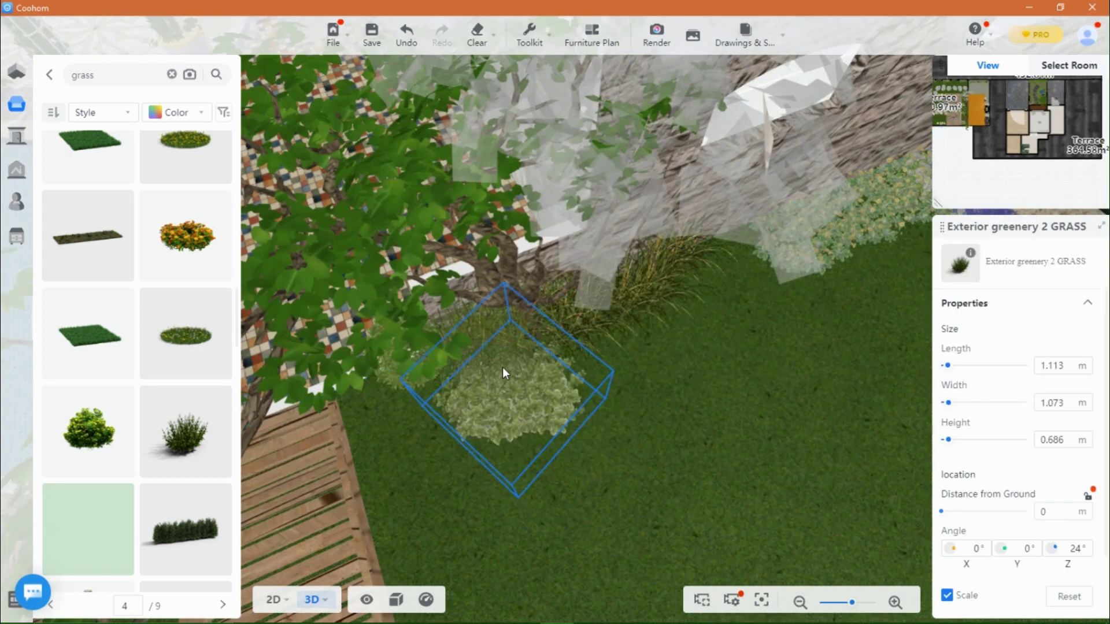
{"action": "left_click_drag", "start_coordinate": [515, 405], "coordinate": [517, 417]}
Line the front of the tall grass with rotated copies of the pale-leaved shrub, set at -0.093 m from the ground.
{"action": "left_click_drag", "start_coordinate": [535, 480], "coordinate": [647, 347]}
{"action": "left_click_drag", "start_coordinate": [685, 407], "coordinate": [490, 460]}
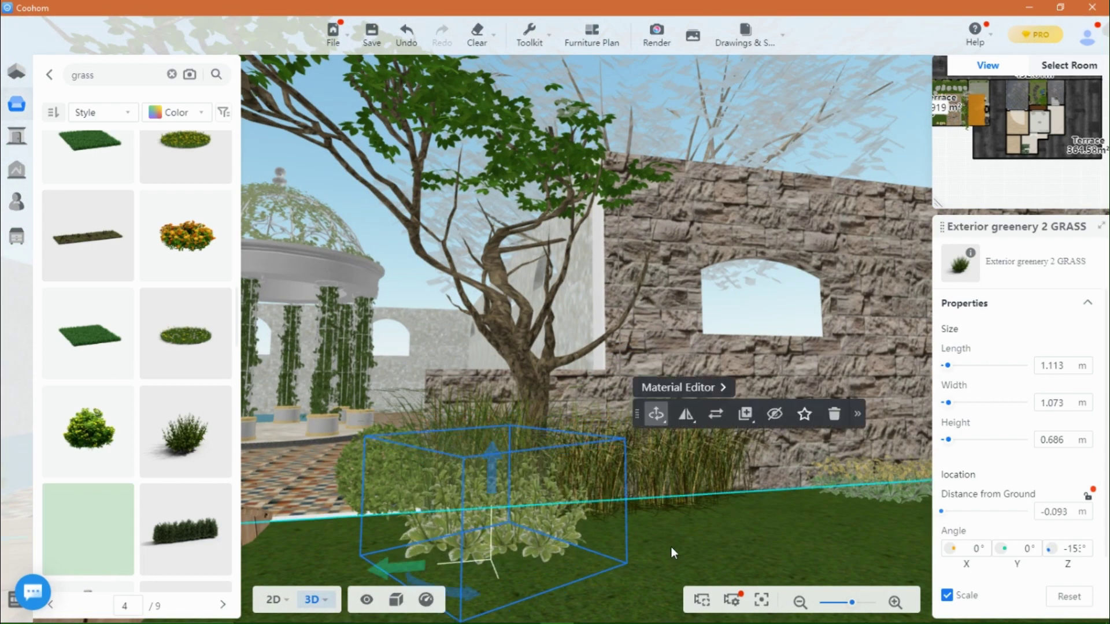
{"action": "left_click_drag", "start_coordinate": [671, 546], "coordinate": [670, 581]}
{"action": "left_click", "coordinate": [530, 512]}
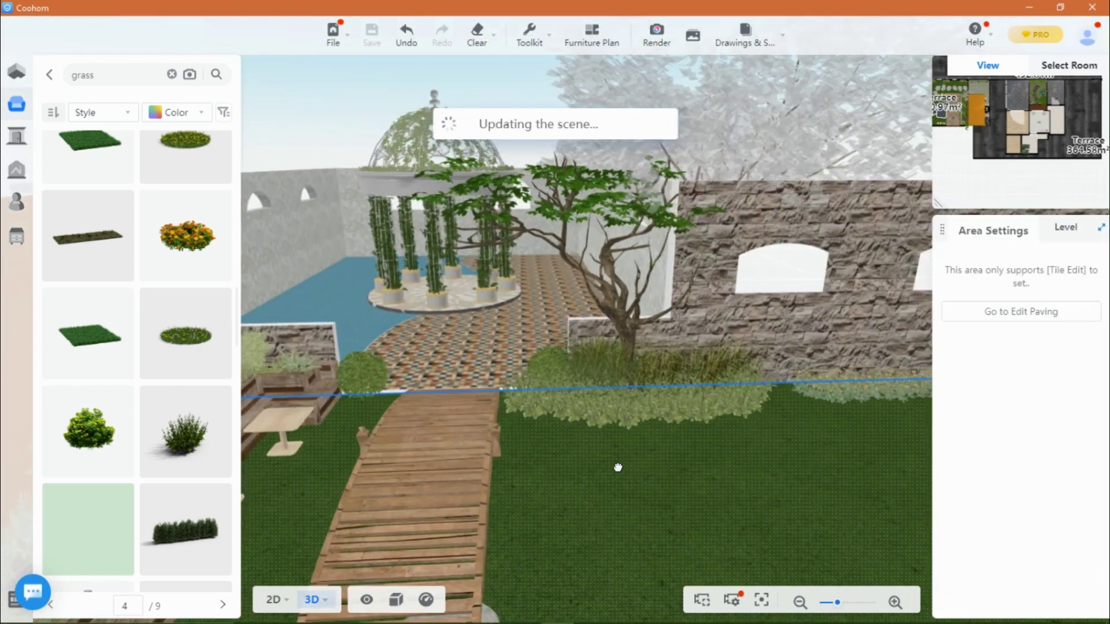
Place the yellow-flowering Exterior greenery 13 GRASS by the stone wall beside the shrub border and lower it to -0.304 m from the ground.
{"action": "left_click_drag", "start_coordinate": [617, 466], "coordinate": [595, 481]}
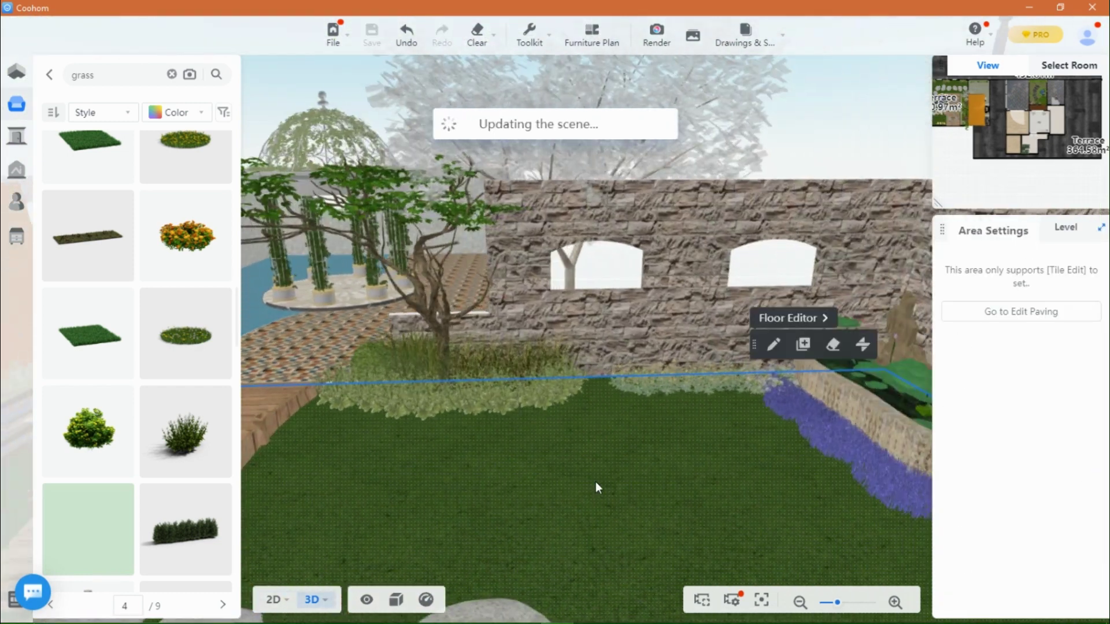
{"action": "scroll", "coordinate": [137, 409], "scroll_direction": "down", "scroll_amount": 5}
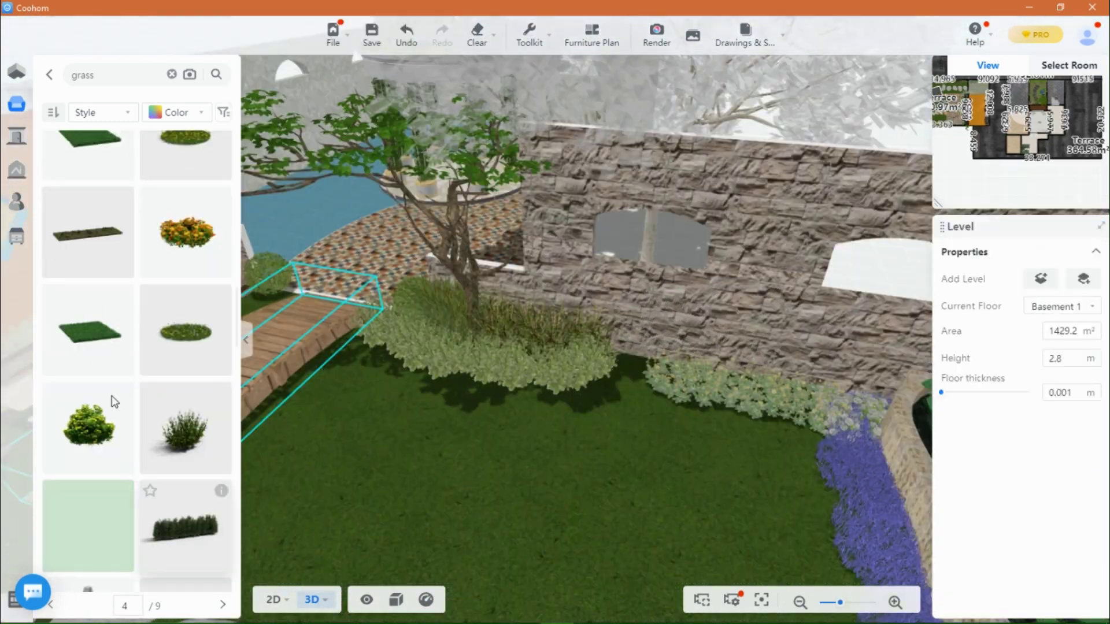
{"action": "left_click", "coordinate": [113, 402]}
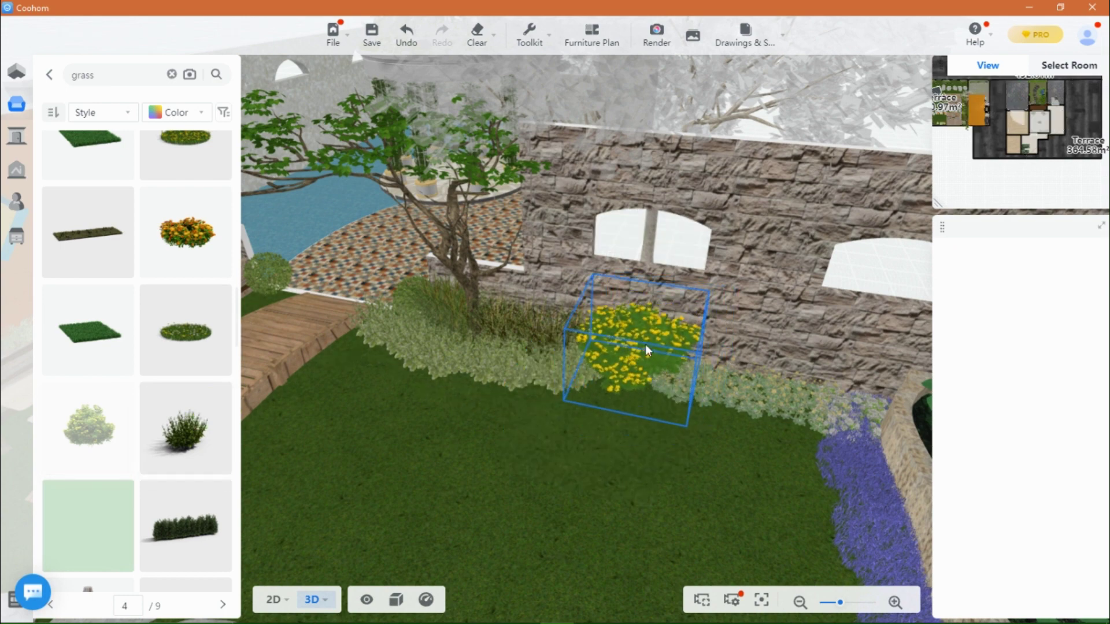
{"action": "left_click", "coordinate": [645, 345]}
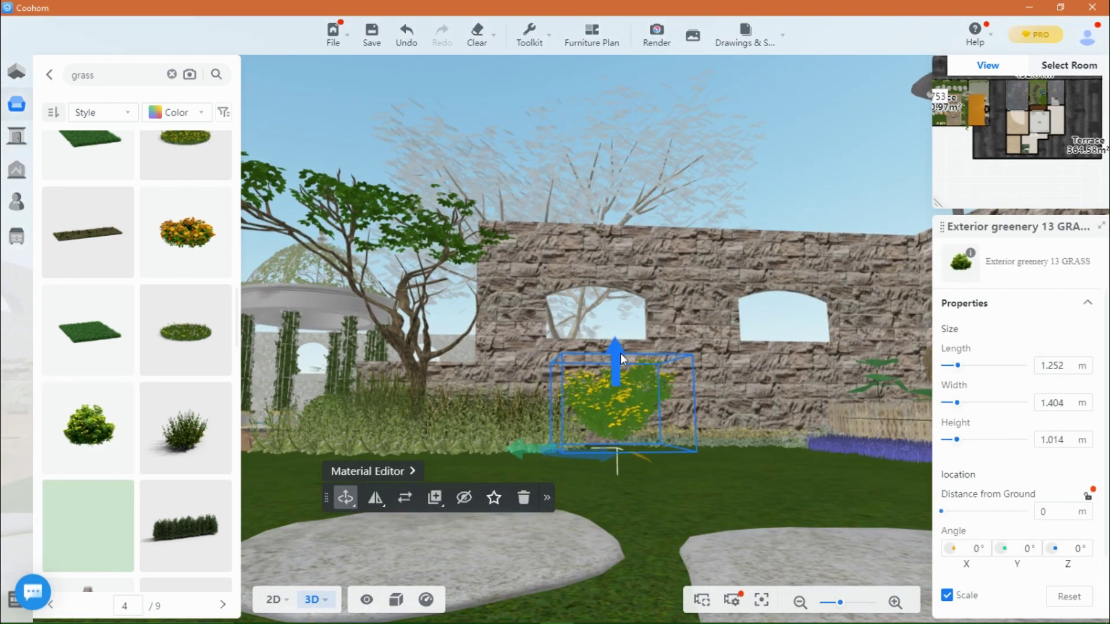
{"action": "left_click_drag", "start_coordinate": [619, 352], "coordinate": [615, 379]}
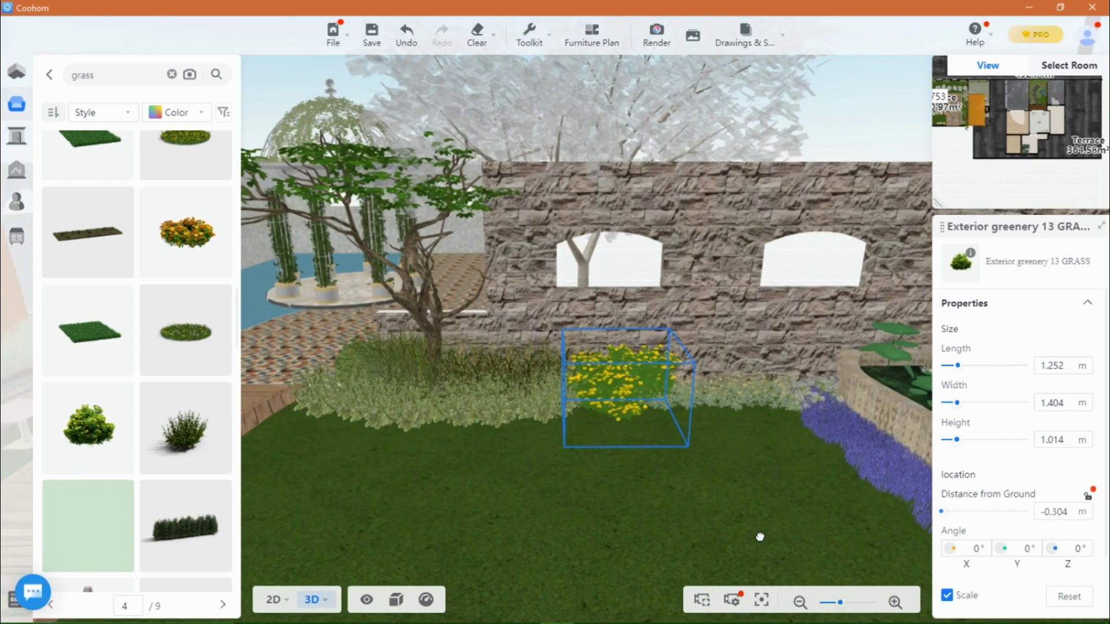
Rotate the yellow-flowering shrub by about 166° at the stone wall.
{"action": "scroll", "coordinate": [619, 481], "scroll_direction": "up", "scroll_amount": 3}
{"action": "left_click_drag", "start_coordinate": [616, 476], "coordinate": [782, 344]}
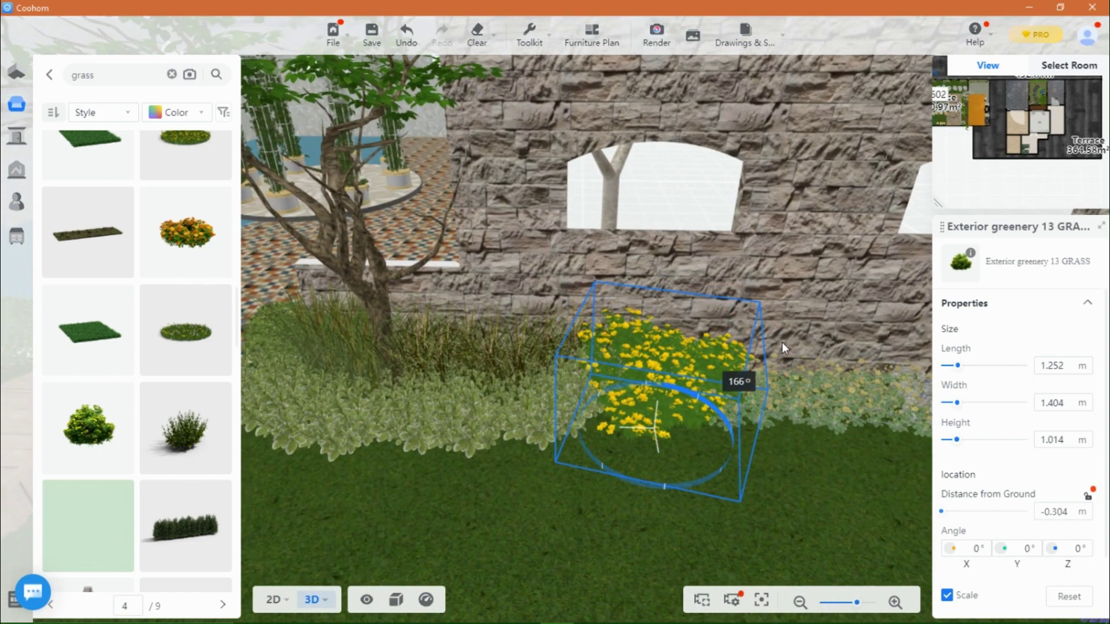
{"action": "left_click", "coordinate": [463, 490]}
{"action": "scroll", "coordinate": [463, 490], "scroll_direction": "down", "scroll_amount": 4}
{"action": "mouse_move", "coordinate": [653, 468]}
{"action": "left_mouse_down"}
{"action": "mouse_move", "coordinate": [768, 495]}
{"action": "mouse_move", "coordinate": [642, 455]}
{"action": "left_mouse_up"}
Find the Exterior greenery 3 GRASS hedge in the grass results and place it against the wall between the climbing plants near the lily pond.
{"action": "scroll", "coordinate": [109, 457], "scroll_direction": "down", "scroll_amount": 5}
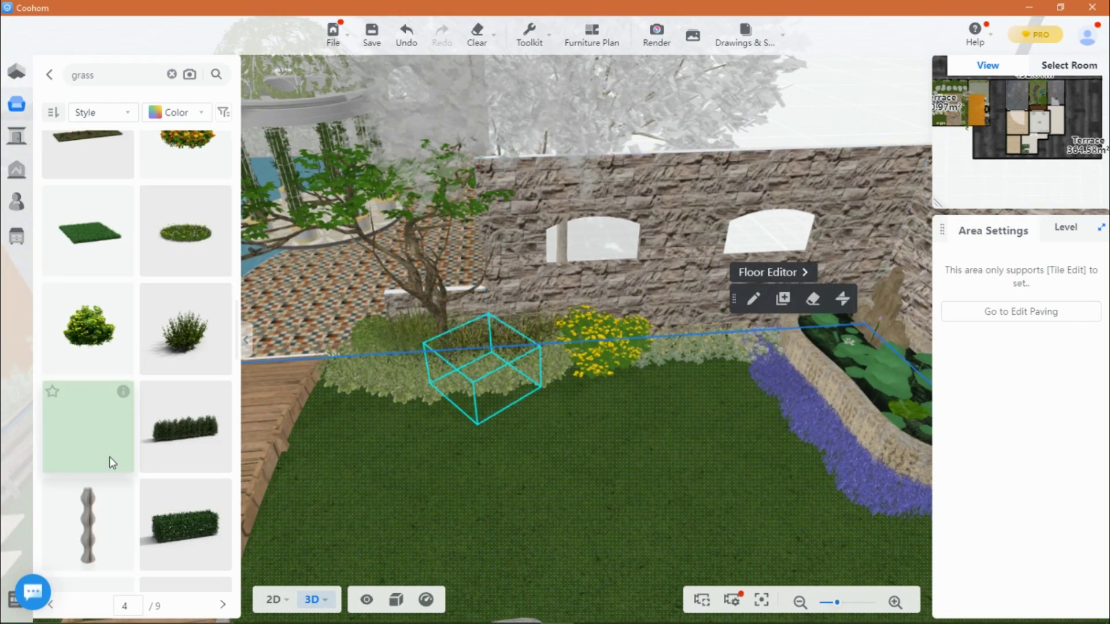
{"action": "scroll", "coordinate": [700, 398], "scroll_direction": "down", "scroll_amount": 4}
{"action": "left_click_drag", "start_coordinate": [630, 394], "coordinate": [389, 406]}
{"action": "mouse_move", "coordinate": [221, 296]}
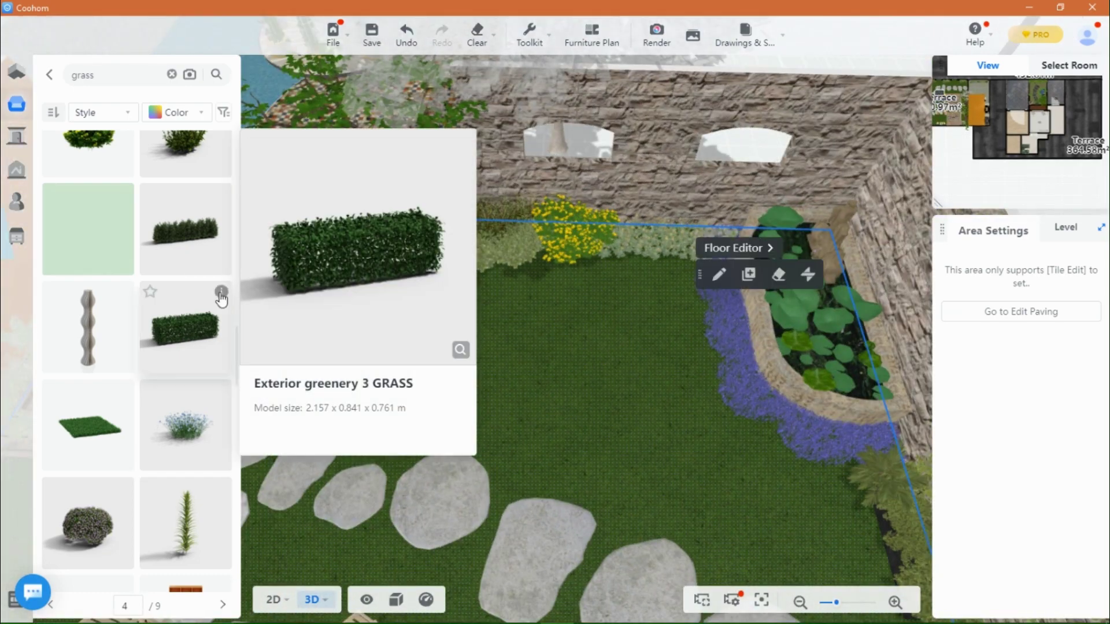
{"action": "left_click_drag", "start_coordinate": [508, 370], "coordinate": [551, 222]}
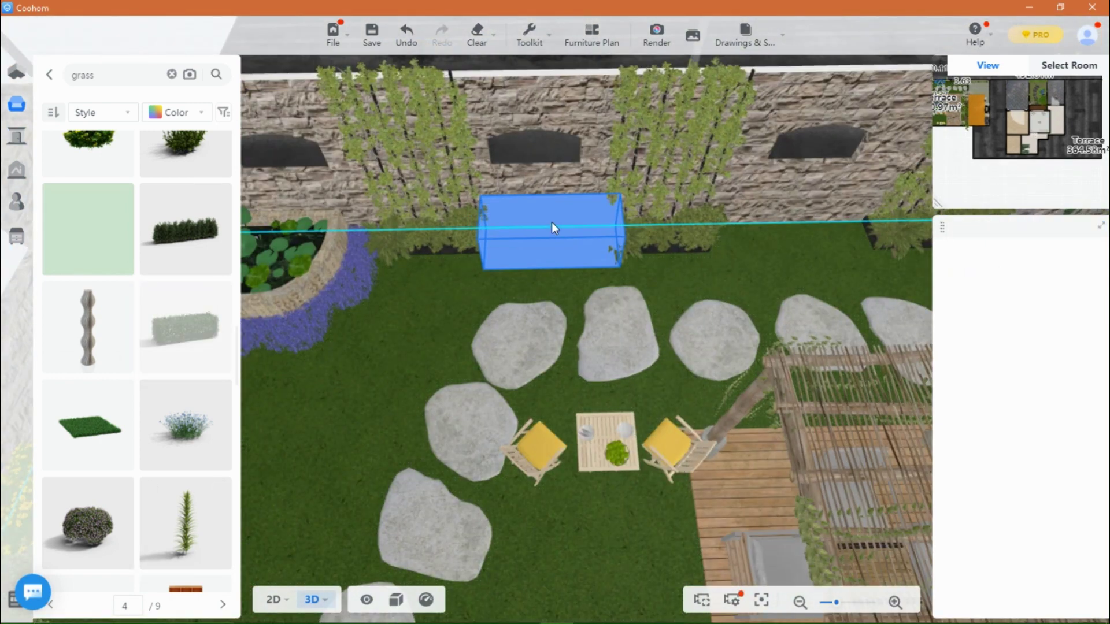
{"action": "left_click", "coordinate": [546, 221]}
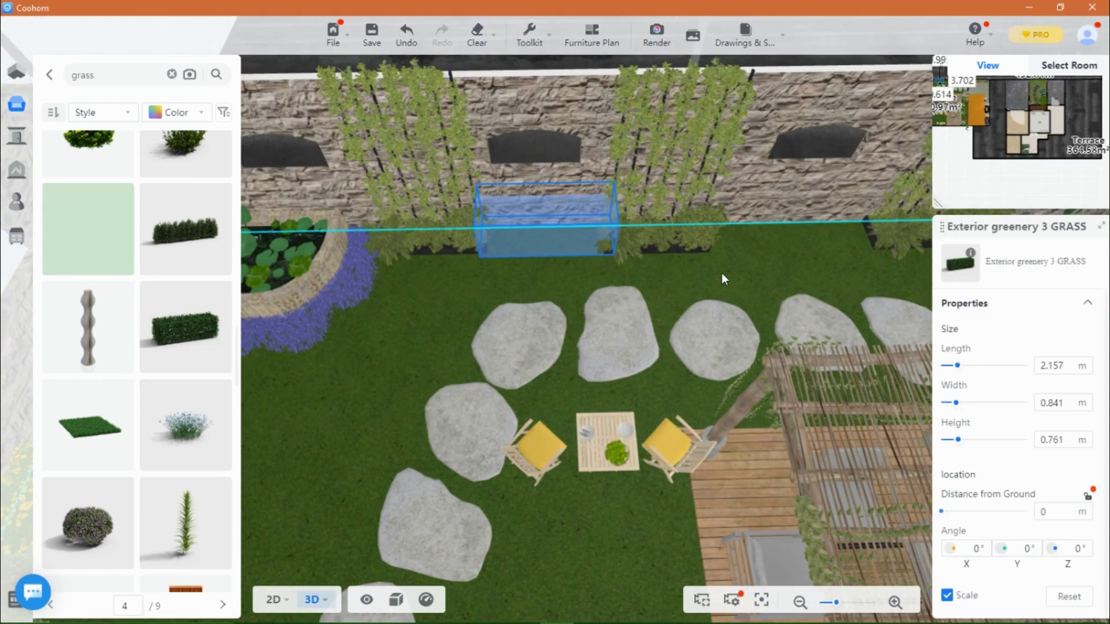
Place a second Exterior greenery 3 GRASS hedge under the next wall opening, between the climbing plants facing the pergola.
{"action": "right_click_drag", "start_coordinate": [721, 272], "coordinate": [442, 268]}
{"action": "left_click", "coordinate": [563, 161]}
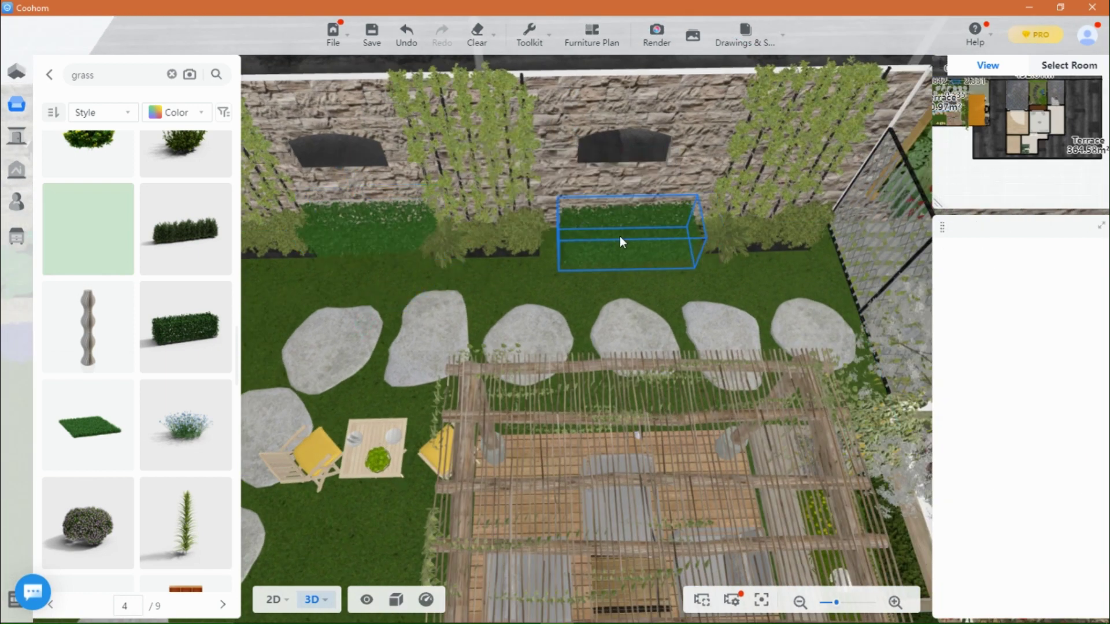
{"action": "left_click", "coordinate": [602, 215]}
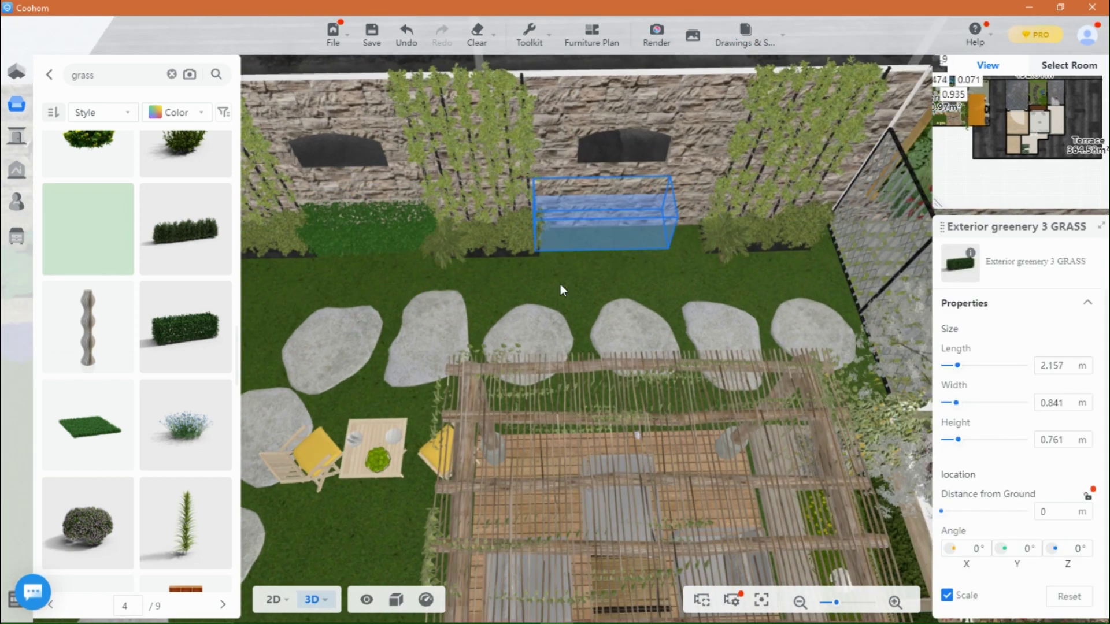
{"action": "left_click", "coordinate": [505, 306]}
Shift the second hedge slightly away from the stone wall toward the stepping stones.
{"action": "left_click_drag", "start_coordinate": [505, 300], "coordinate": [595, 359]}
{"action": "left_click_drag", "start_coordinate": [443, 262], "coordinate": [430, 128]}
{"action": "left_click", "coordinate": [430, 129]}
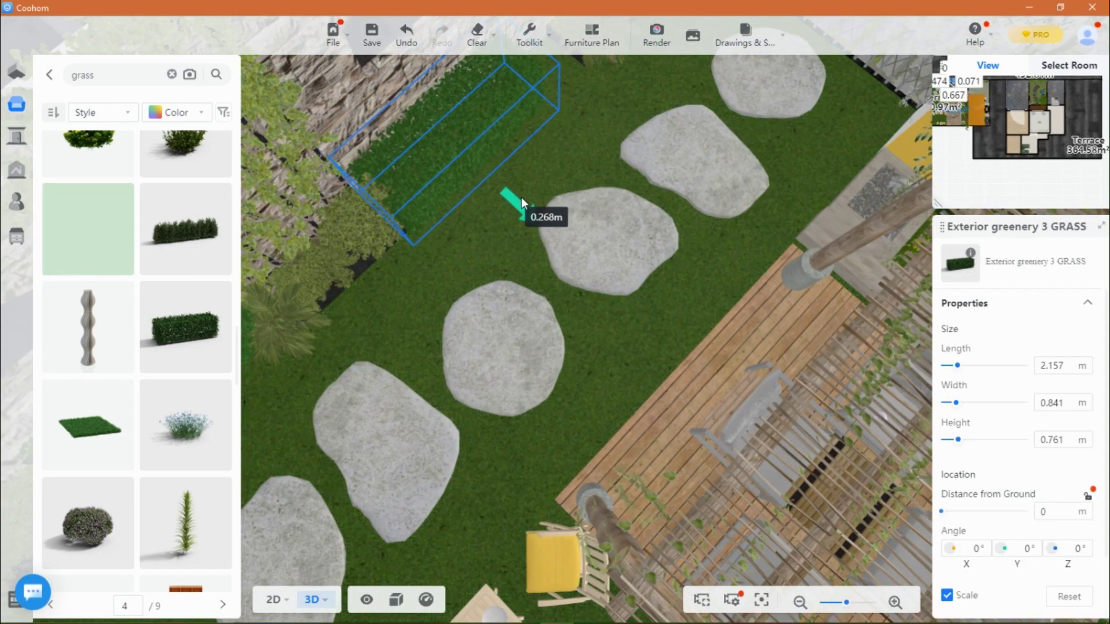
{"action": "left_click_drag", "start_coordinate": [517, 194], "coordinate": [515, 194]}
{"action": "right_click_drag", "start_coordinate": [351, 338], "coordinate": [471, 210]}
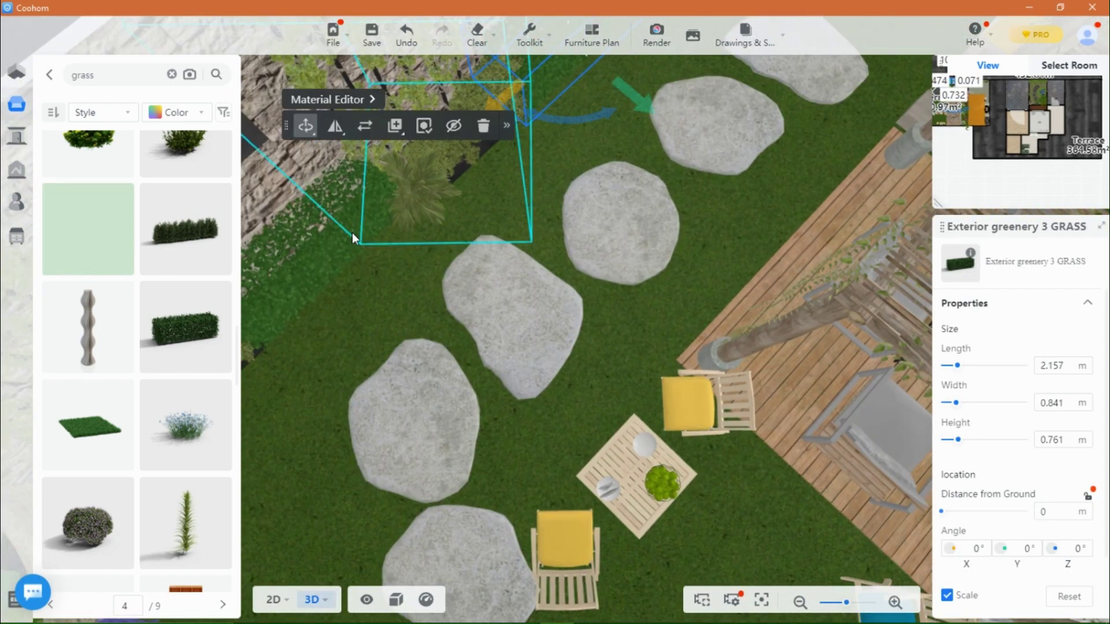
Place the Exterior greenery 112 grass on the lawn at the foot of the yellow-flowering shrub.
{"action": "left_click", "coordinate": [352, 232]}
{"action": "left_click_drag", "start_coordinate": [369, 314], "coordinate": [378, 329]}
{"action": "mouse_move", "coordinate": [553, 200]}
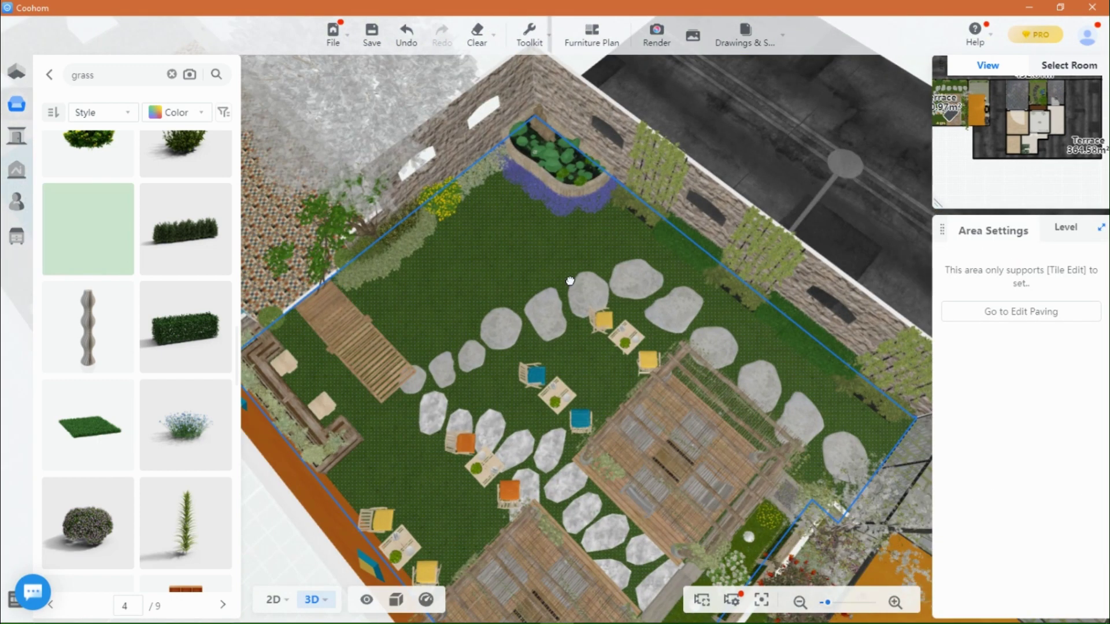
{"action": "scroll", "coordinate": [506, 336], "scroll_direction": "up", "scroll_amount": 6}
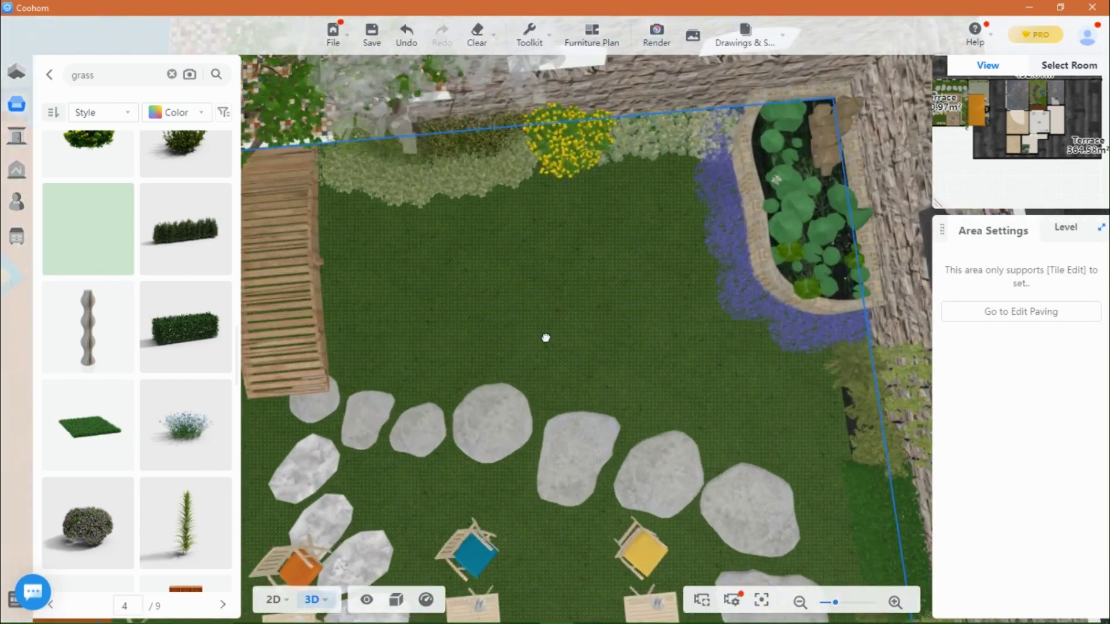
{"action": "right_click_drag", "start_coordinate": [546, 337], "coordinate": [577, 384]}
{"action": "scroll", "coordinate": [57, 408], "scroll_direction": "down", "scroll_amount": 2}
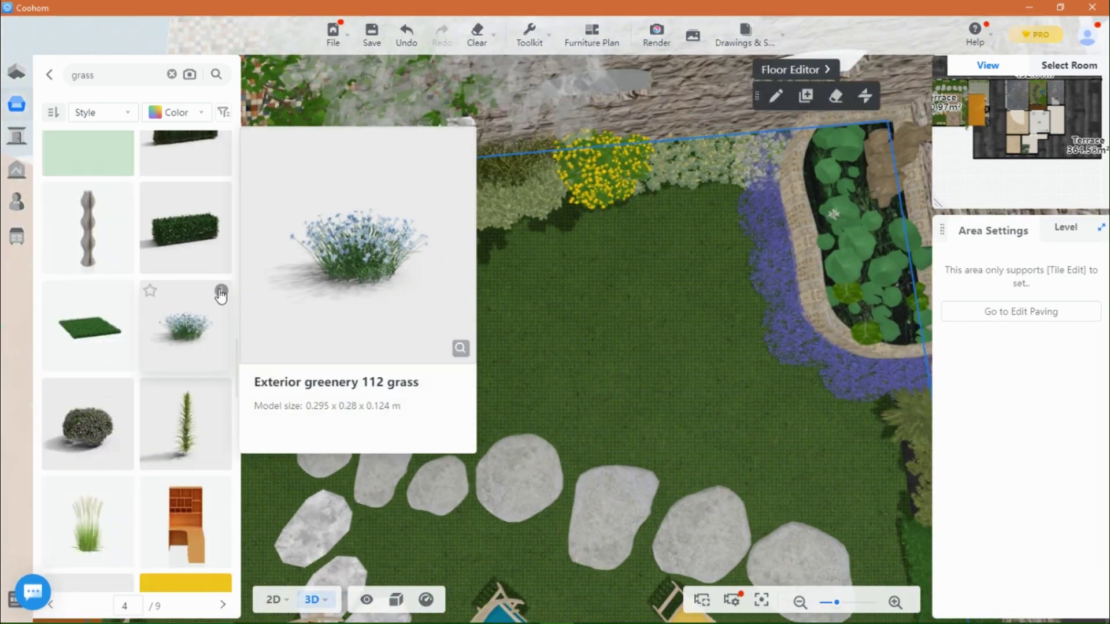
{"action": "left_click", "coordinate": [217, 300]}
{"action": "scroll", "coordinate": [574, 211], "scroll_direction": "up", "scroll_amount": 1}
{"action": "right_click_drag", "start_coordinate": [657, 246], "coordinate": [623, 339]}
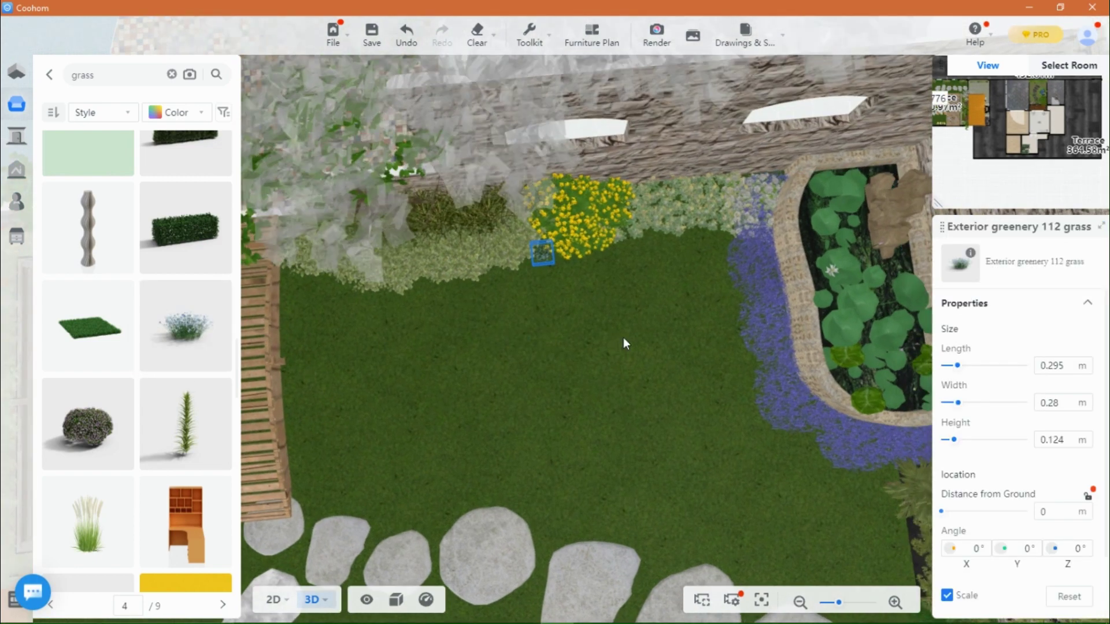
Enlarge the Exterior greenery 112 grass beside the yellow-flowering shrub to 0.757 × 0.718 × 0.317 m.
{"action": "scroll", "coordinate": [628, 300], "scroll_direction": "up", "scroll_amount": 3}
{"action": "right_click_drag", "start_coordinate": [630, 276], "coordinate": [609, 383]}
{"action": "left_click_drag", "start_coordinate": [609, 383], "coordinate": [575, 540]}
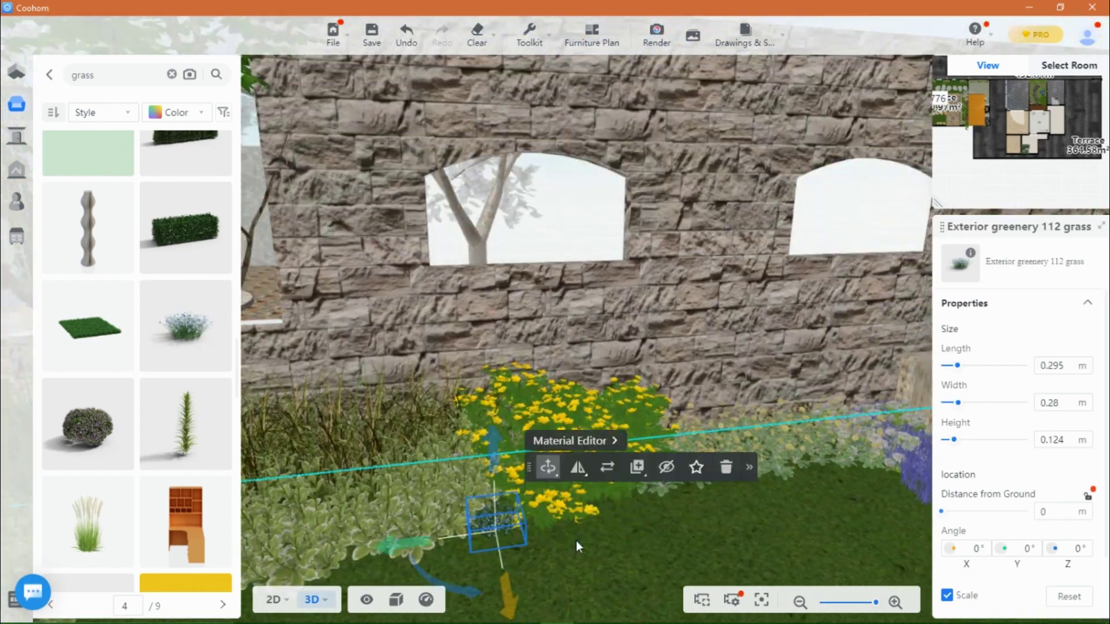
{"action": "scroll", "coordinate": [576, 539], "scroll_direction": "down", "scroll_amount": 1}
{"action": "mouse_move", "coordinate": [513, 445]}
{"action": "left_click", "coordinate": [492, 500]}
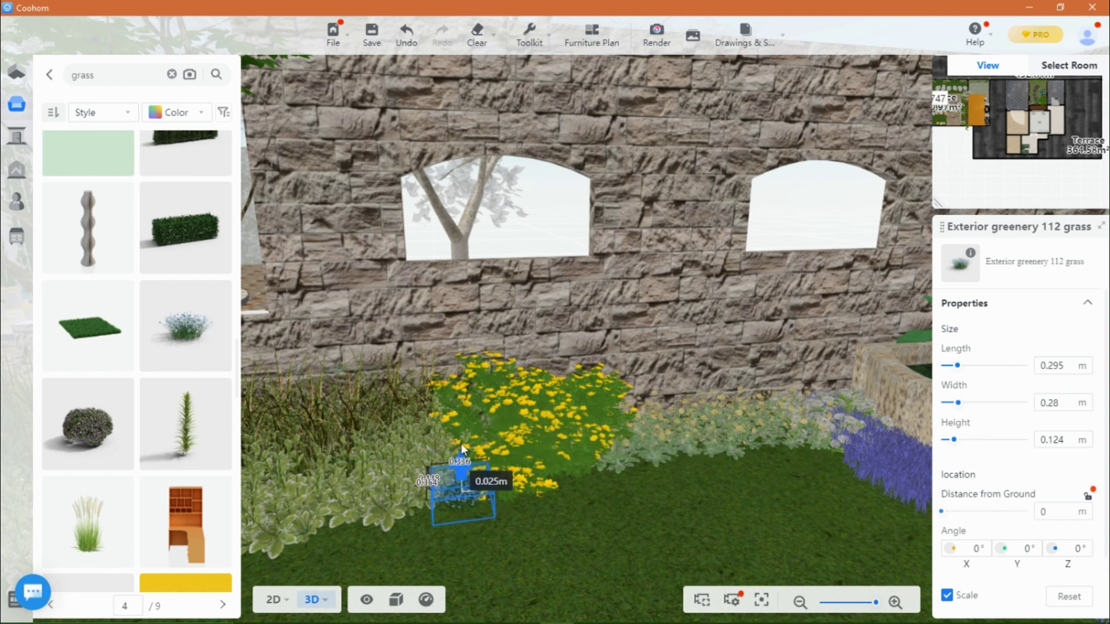
{"action": "left_click_drag", "start_coordinate": [460, 434], "coordinate": [460, 431]}
{"action": "left_click_drag", "start_coordinate": [648, 543], "coordinate": [589, 580]}
{"action": "left_click", "coordinate": [485, 383]}
Rotate the blue-flowering grass by about -98° and extend it with a copy along the bed toward the lily pond.
{"action": "left_click_drag", "start_coordinate": [578, 407], "coordinate": [439, 438]}
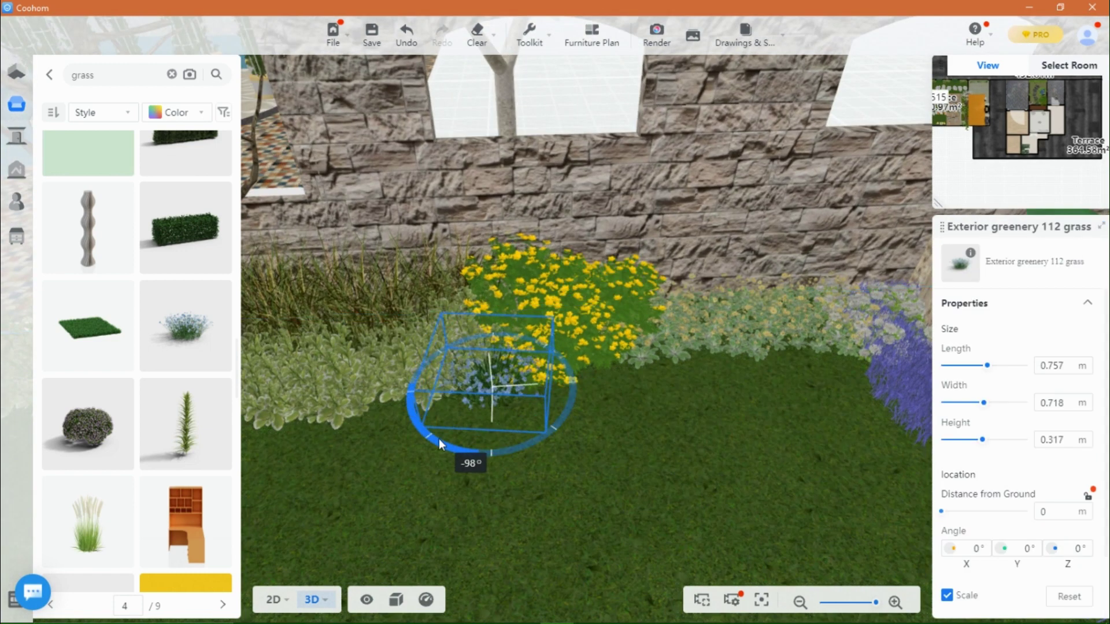
{"action": "mouse_move", "coordinate": [686, 312]}
{"action": "left_click", "coordinate": [670, 335]}
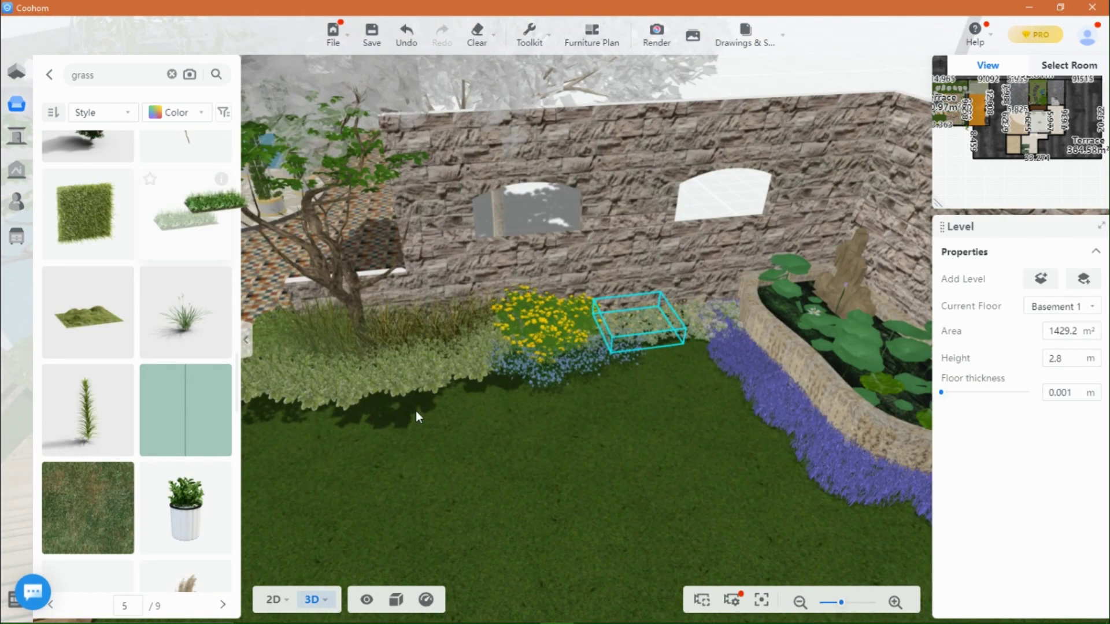
Find the Hameln Dwarf Fountain Grass in the grass results and place it at the wall between the blue flowers and the lavender.
{"action": "scroll", "coordinate": [203, 434], "scroll_direction": "down", "scroll_amount": 5}
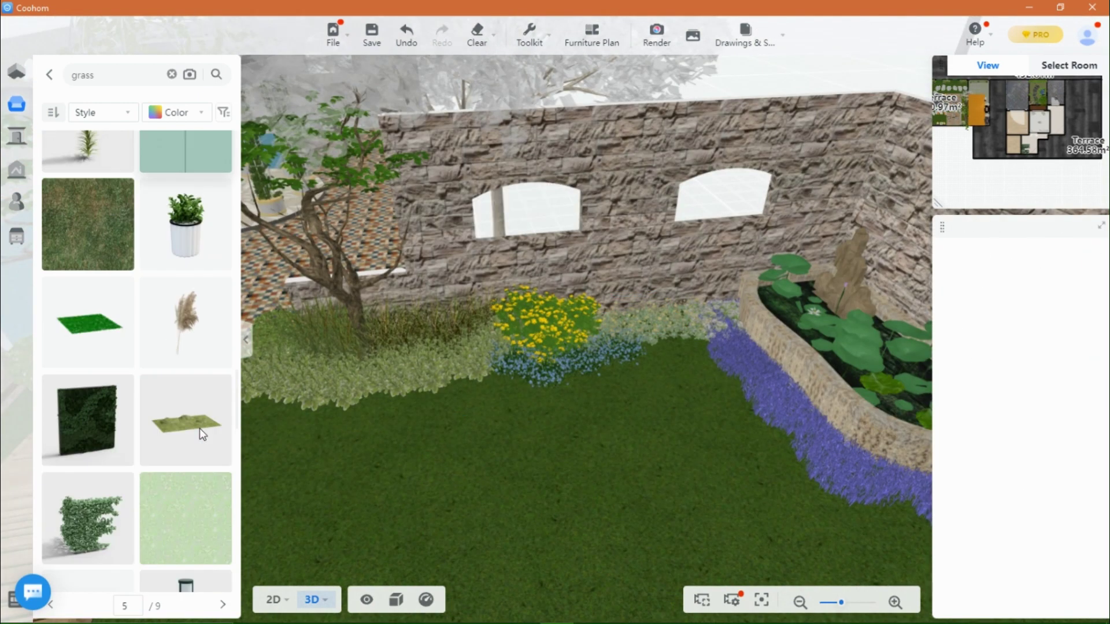
{"action": "scroll", "coordinate": [203, 435], "scroll_direction": "down", "scroll_amount": 10}
{"action": "mouse_move", "coordinate": [220, 170]}
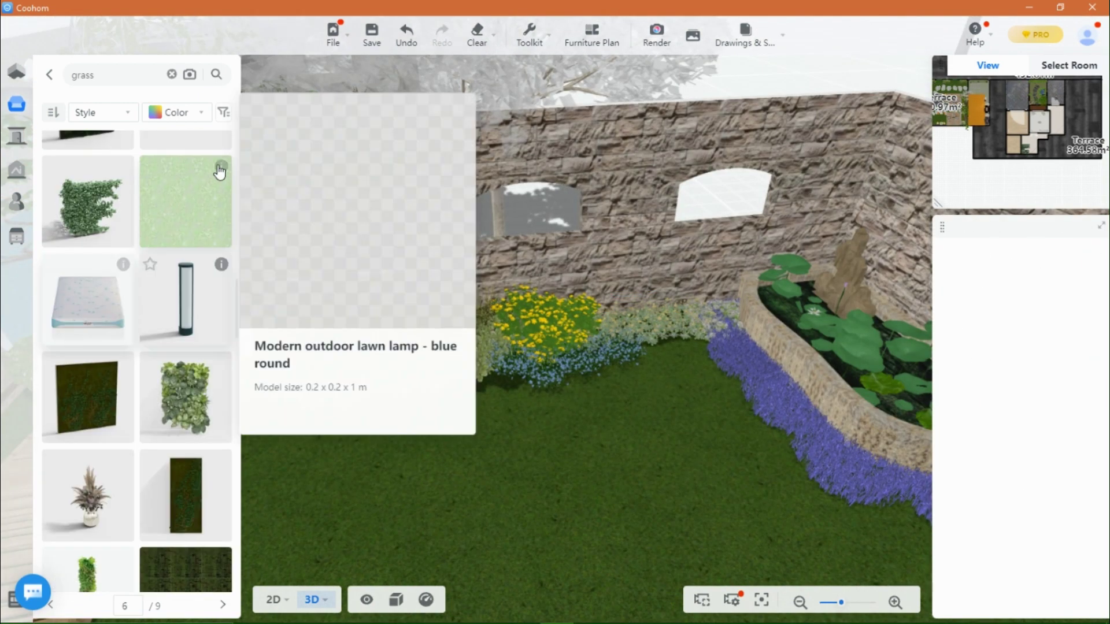
{"action": "scroll", "coordinate": [179, 297], "scroll_direction": "down", "scroll_amount": 4}
{"action": "scroll", "coordinate": [126, 312], "scroll_direction": "down", "scroll_amount": 5}
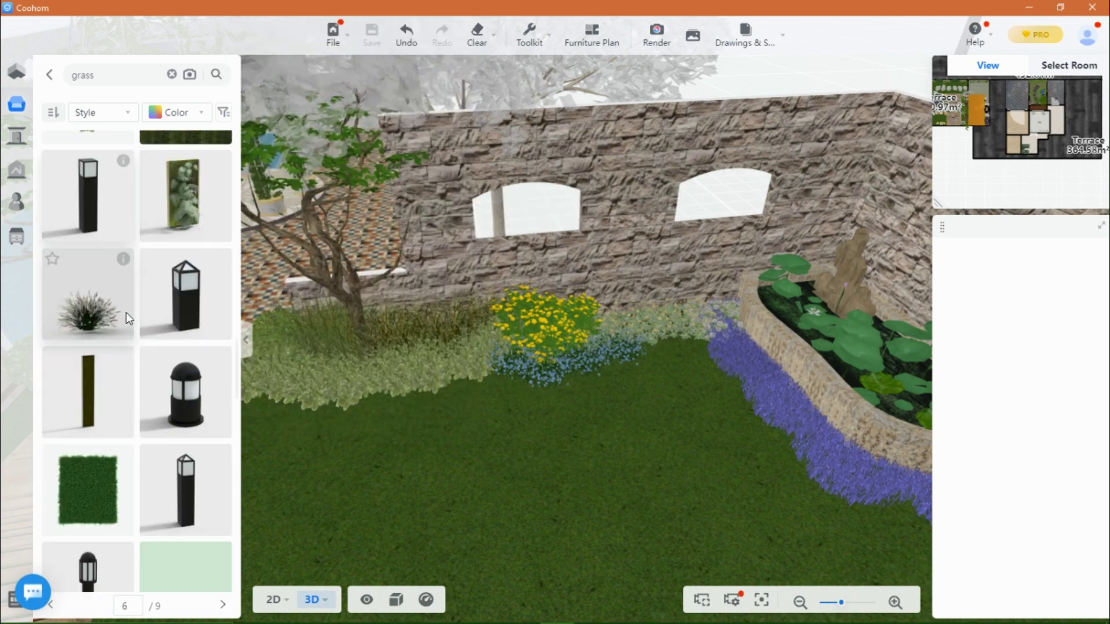
{"action": "mouse_move", "coordinate": [122, 263]}
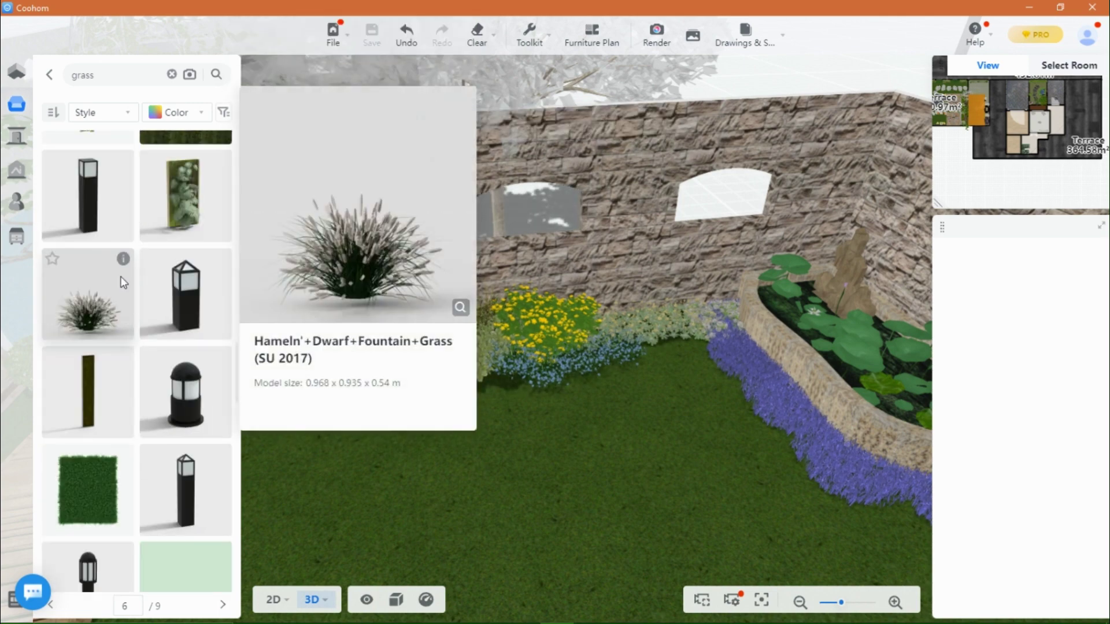
{"action": "left_click", "coordinate": [122, 282]}
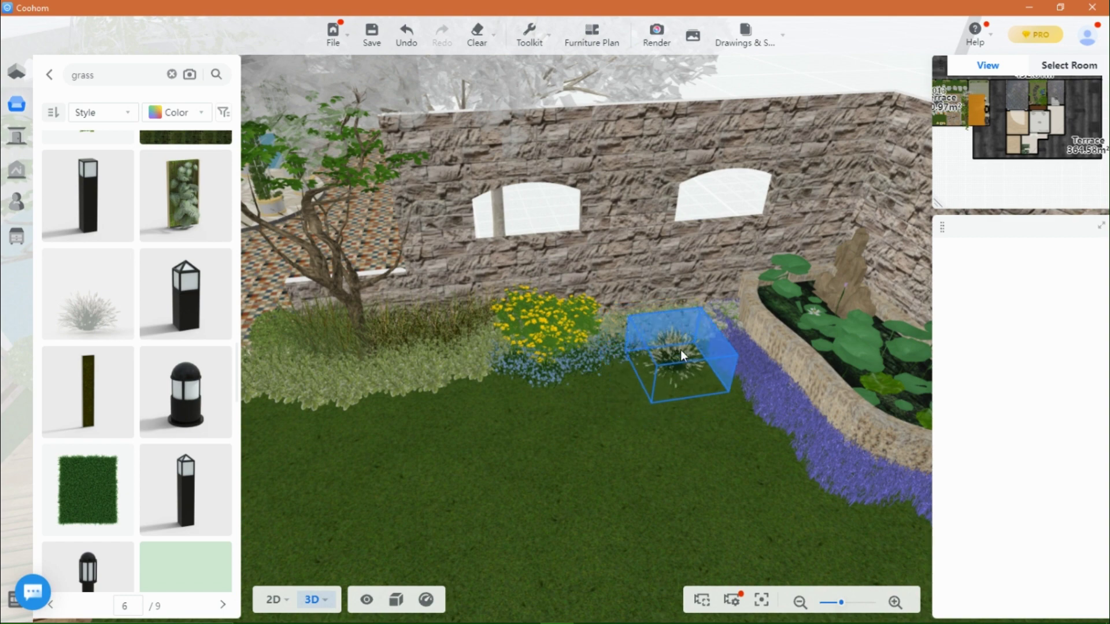
{"action": "left_click", "coordinate": [699, 343]}
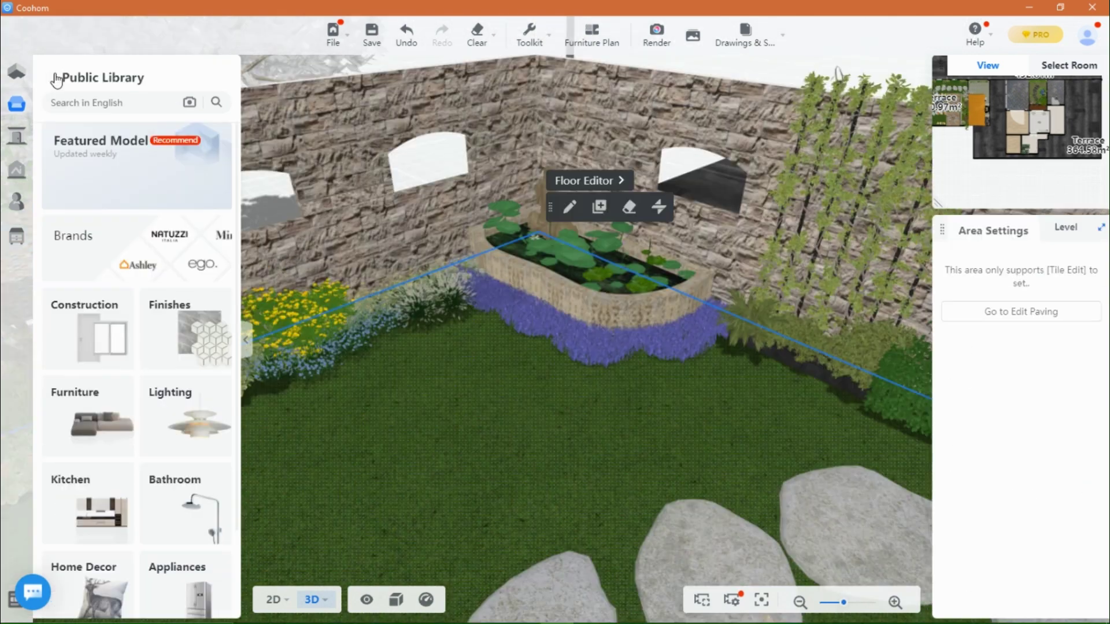
Find the Silver Hiragawa Hana301 flowers among the outdoor flower models and place them in front of the lily pond.
{"action": "scroll", "coordinate": [87, 528], "scroll_direction": "down", "scroll_amount": 2}
{"action": "left_click", "coordinate": [81, 562]}
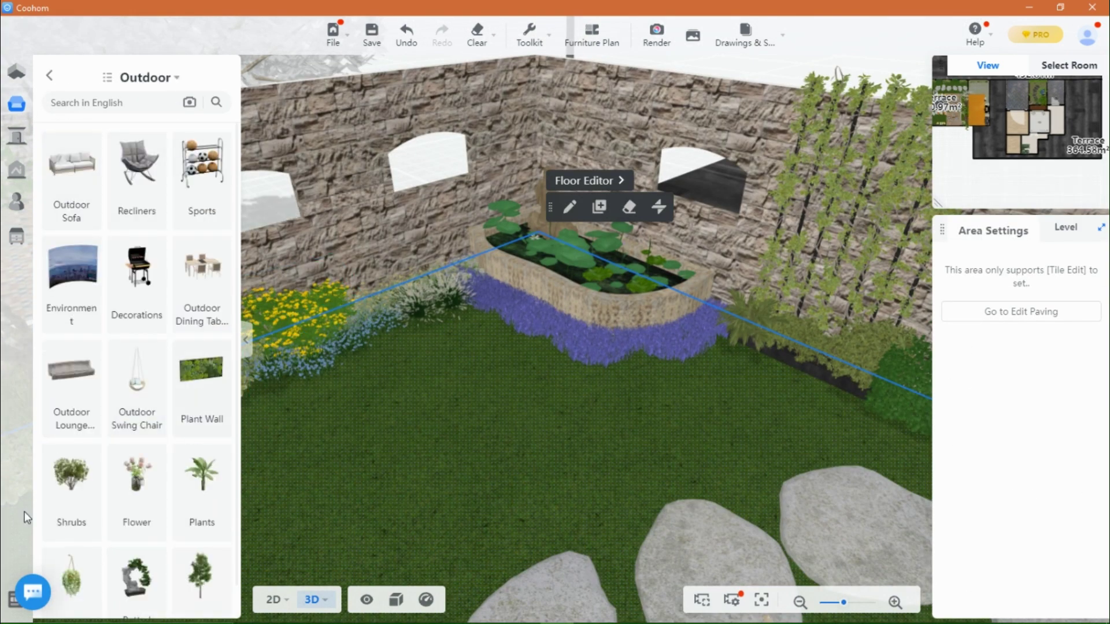
{"action": "left_click", "coordinate": [139, 491]}
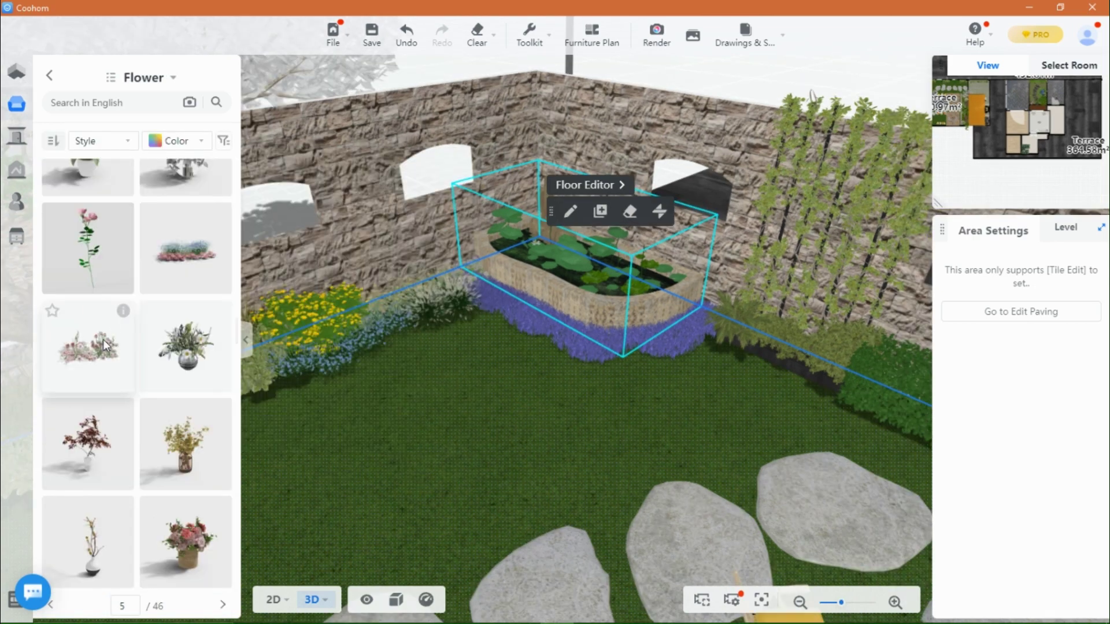
{"action": "left_click_drag", "start_coordinate": [103, 339], "coordinate": [553, 375]}
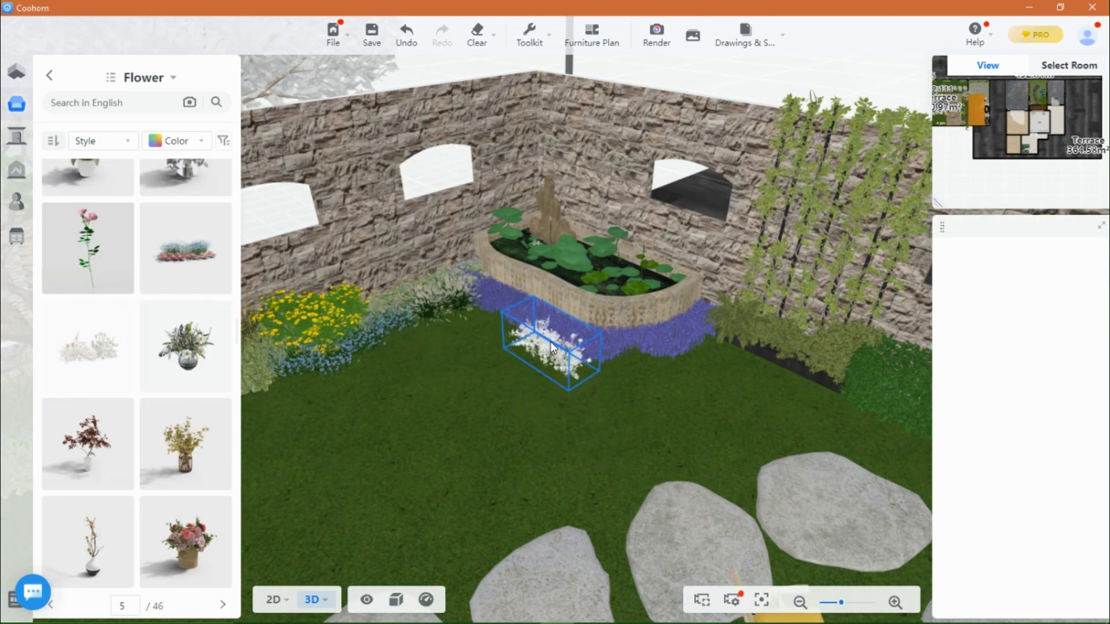
{"action": "left_click", "coordinate": [550, 341]}
Rotate the Silver Hiragawa Hana301 flowers to 45° about the Z axis and shift them onto the open lawn.
{"action": "scroll", "coordinate": [543, 367], "scroll_direction": "up", "scroll_amount": 3}
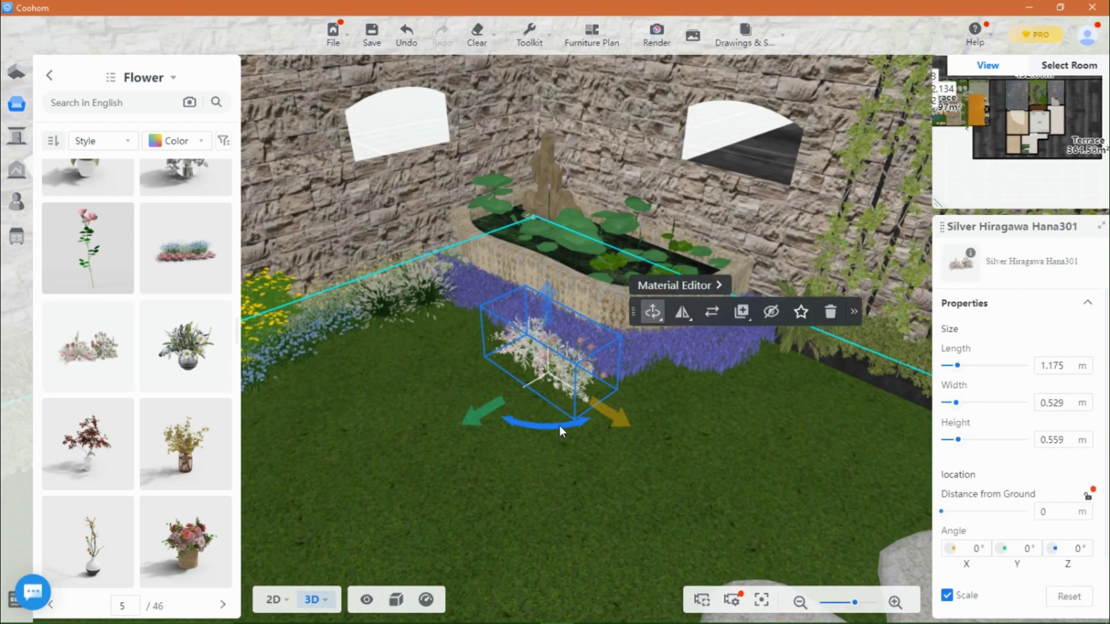
{"action": "scroll", "coordinate": [560, 422], "scroll_direction": "up", "scroll_amount": 2}
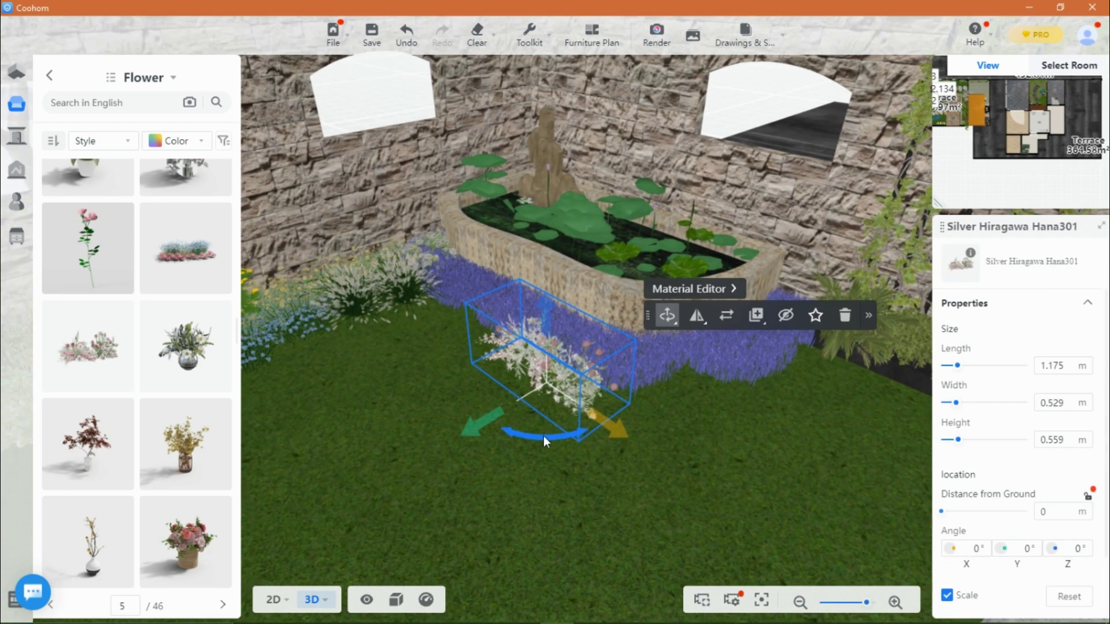
{"action": "left_click_drag", "start_coordinate": [544, 436], "coordinate": [737, 507]}
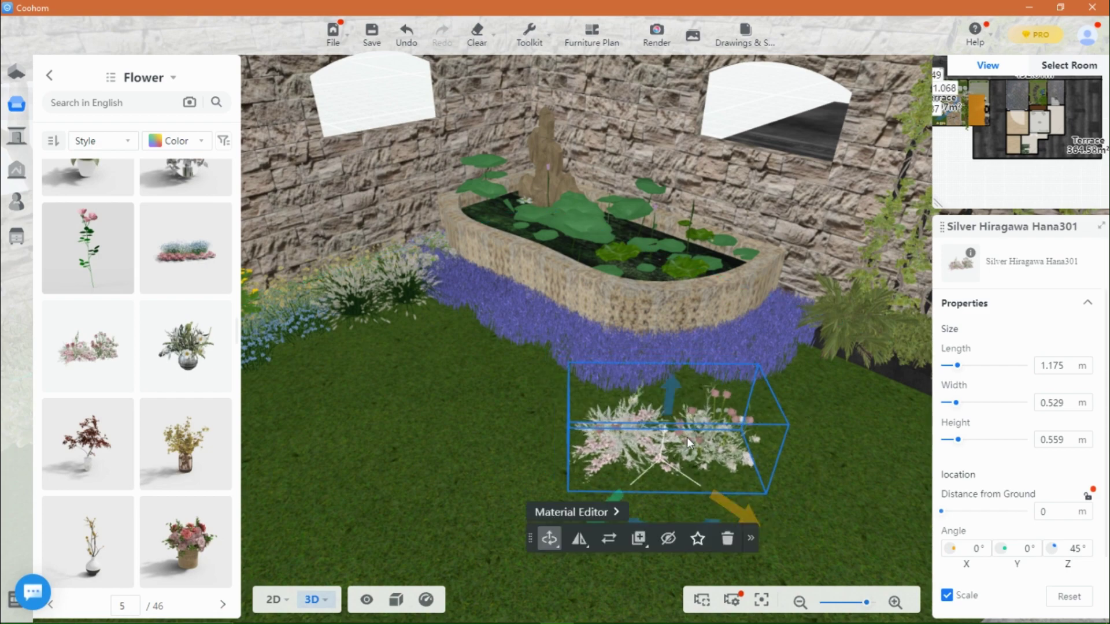
{"action": "left_click_drag", "start_coordinate": [686, 437], "coordinate": [684, 491]}
{"action": "left_click_drag", "start_coordinate": [630, 292], "coordinate": [616, 373]}
{"action": "left_click_drag", "start_coordinate": [578, 229], "coordinate": [692, 242]}
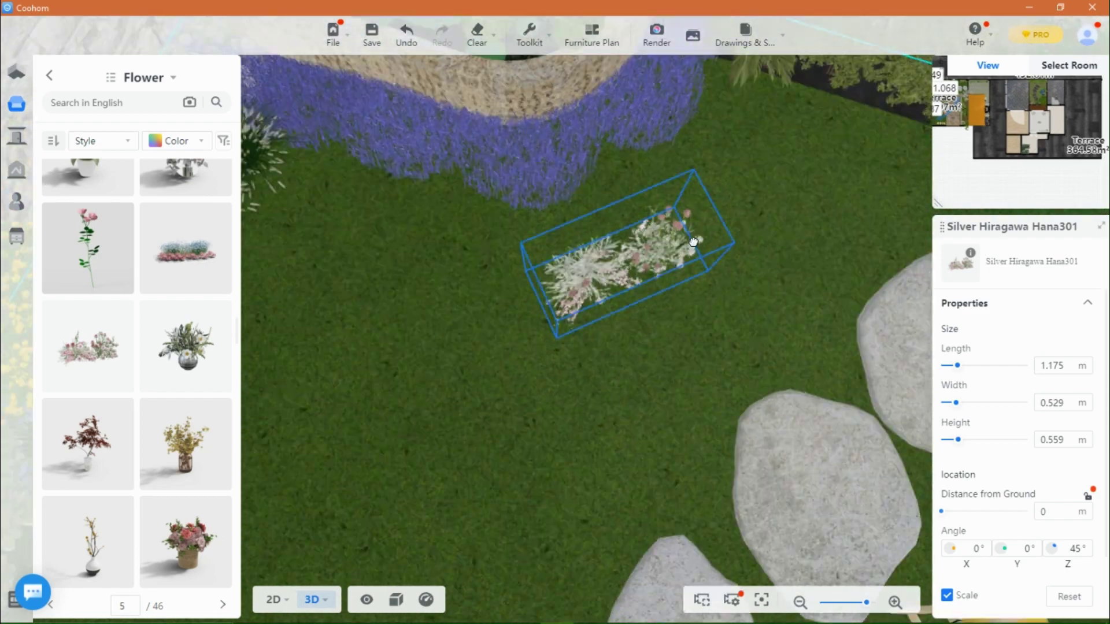
Turn the flowers to 73° about Z and move them against the lavender edge beside the fern.
{"action": "right_click_drag", "start_coordinate": [693, 242], "coordinate": [606, 324]}
{"action": "left_click_drag", "start_coordinate": [609, 253], "coordinate": [617, 223]}
{"action": "right_click_drag", "start_coordinate": [587, 300], "coordinate": [361, 396]}
{"action": "left_click_drag", "start_coordinate": [492, 313], "coordinate": [471, 373]}
{"action": "left_click_drag", "start_coordinate": [519, 505], "coordinate": [393, 560]}
{"action": "right_click_drag", "start_coordinate": [393, 560], "coordinate": [346, 606]}
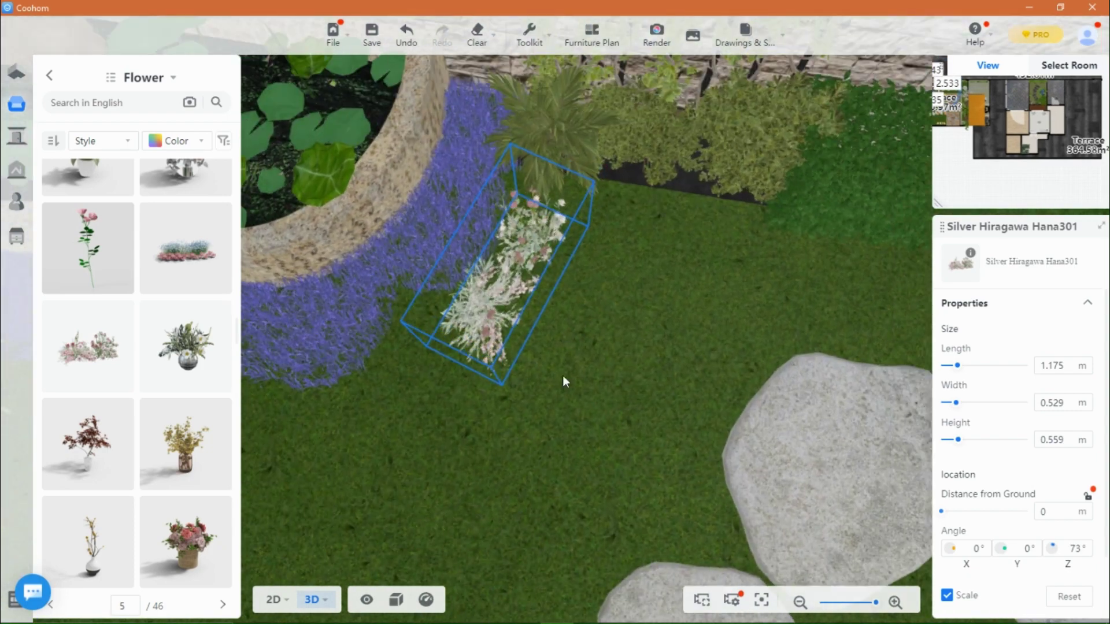
{"action": "left_click_drag", "start_coordinate": [597, 300], "coordinate": [568, 294]}
Place a mirrored copy of the flowers further along the lavender edge, rotated to 48° about Z.
{"action": "left_click_drag", "start_coordinate": [455, 370], "coordinate": [489, 326]}
{"action": "left_click_drag", "start_coordinate": [523, 262], "coordinate": [433, 409]}
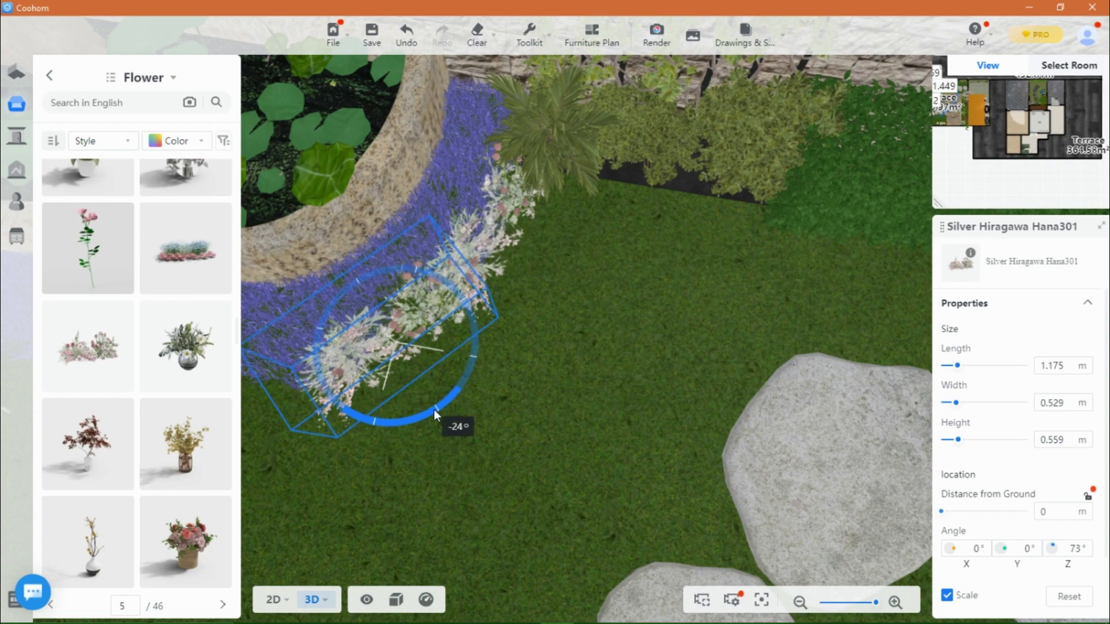
{"action": "mouse_move", "coordinate": [552, 270]}
{"action": "left_click", "coordinate": [541, 294]}
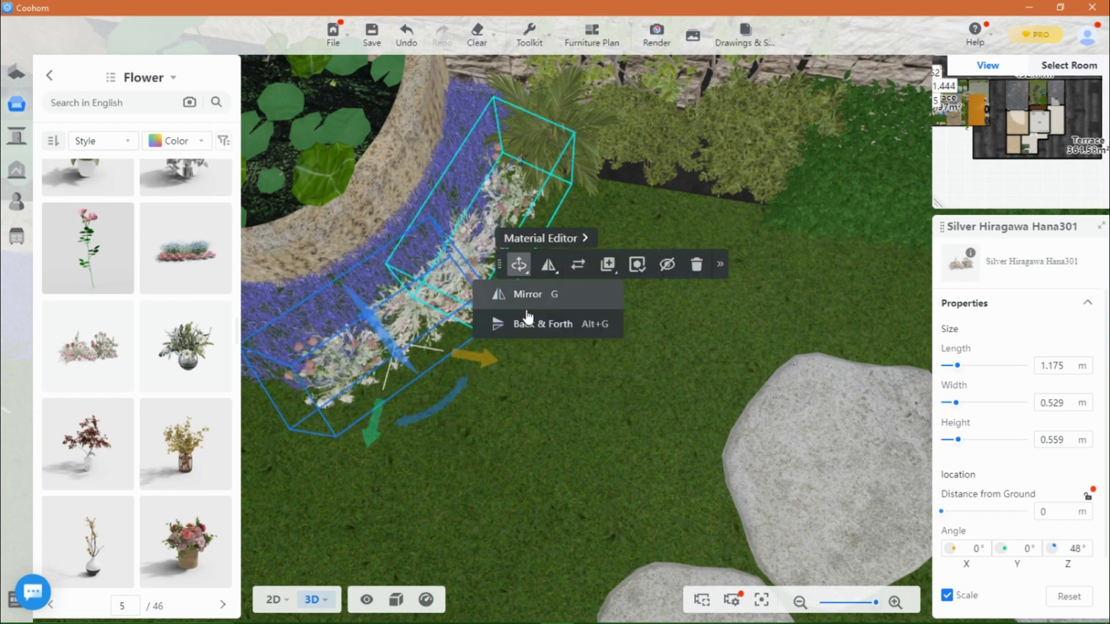
Lower the copied flowers in front of the lily pond to -0.043 m from the ground.
{"action": "left_click", "coordinate": [406, 489]}
{"action": "left_click_drag", "start_coordinate": [406, 489], "coordinate": [459, 441]}
{"action": "scroll", "coordinate": [550, 565], "scroll_direction": "down", "scroll_amount": 3}
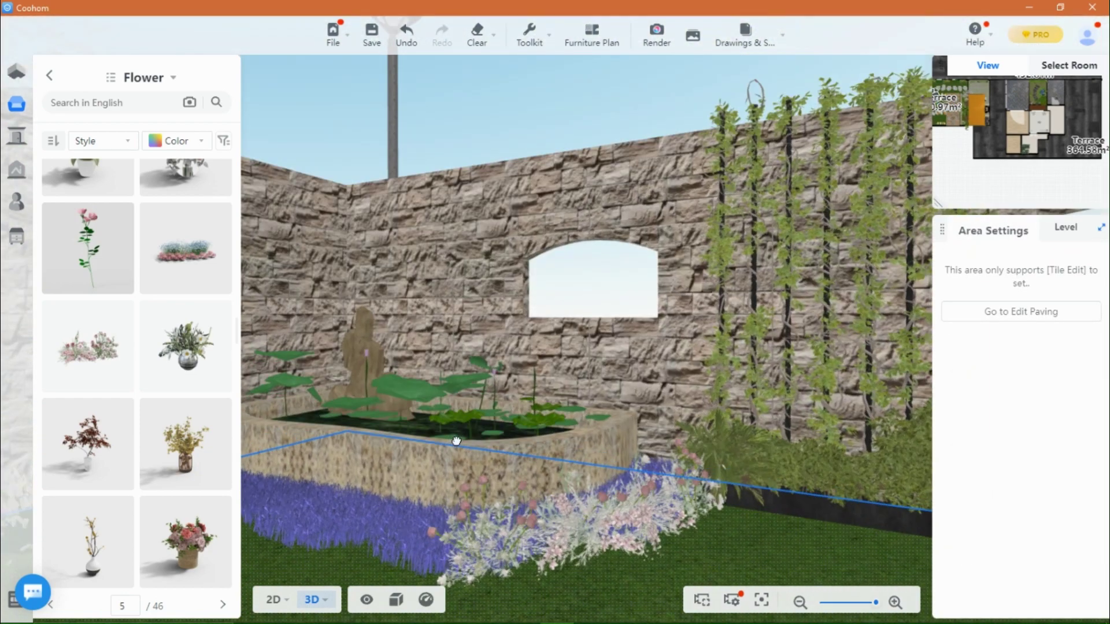
{"action": "mouse_move", "coordinate": [550, 566]}
{"action": "left_mouse_down"}
{"action": "mouse_move", "coordinate": [543, 543]}
{"action": "mouse_move", "coordinate": [540, 573]}
{"action": "left_mouse_up"}
{"action": "scroll", "coordinate": [562, 441], "scroll_direction": "up", "scroll_amount": 1}
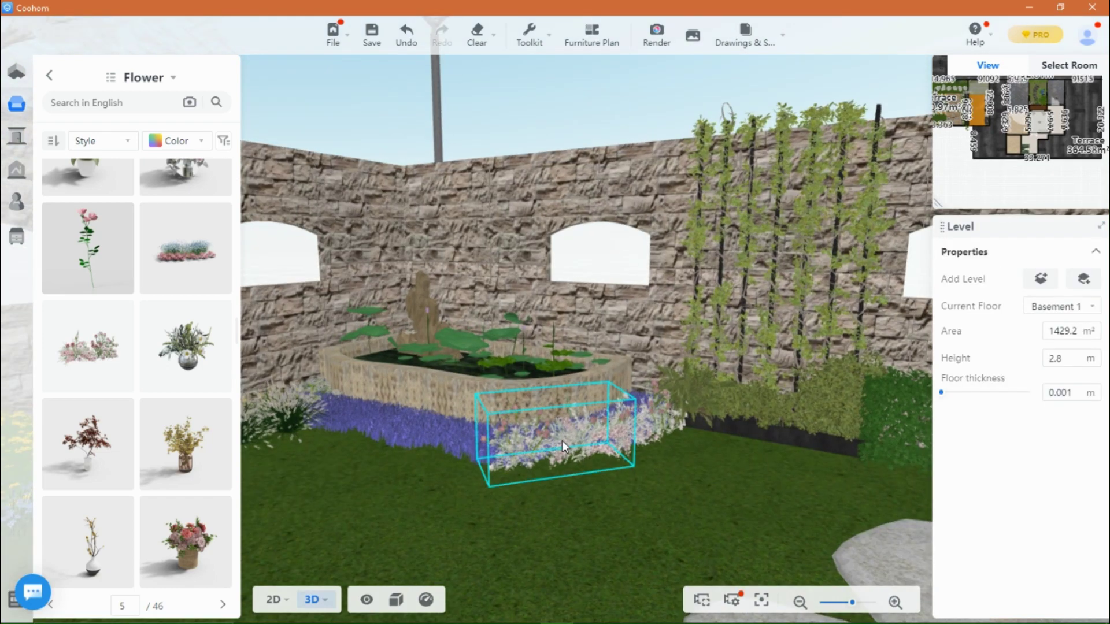
{"action": "left_click", "coordinate": [562, 442]}
{"action": "left_click_drag", "start_coordinate": [553, 386], "coordinate": [554, 396]}
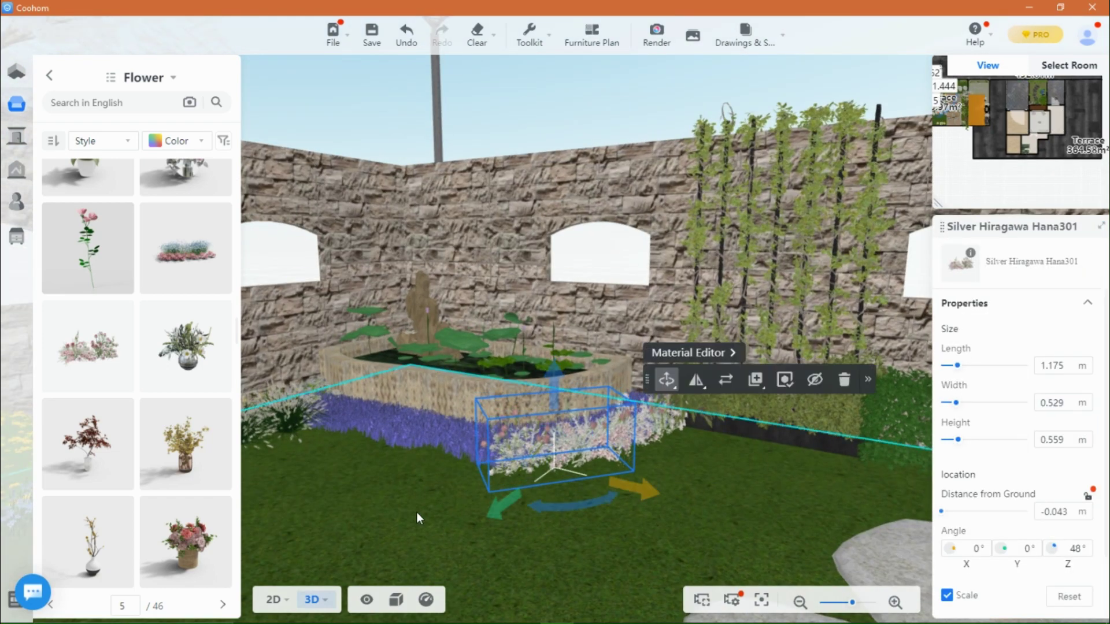